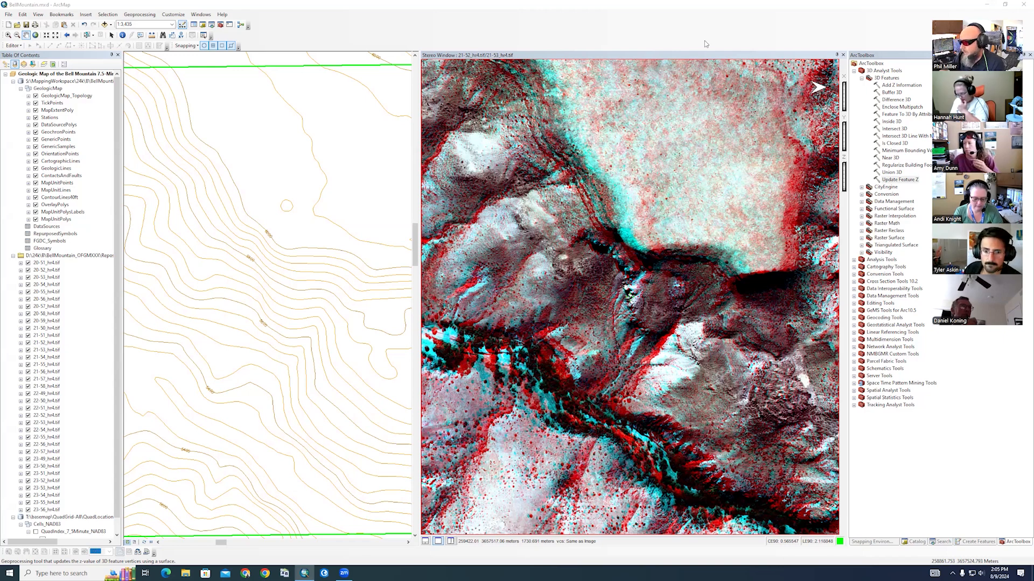
Display the Stereo View toolbar and dock it in the toolbar area above the stereo window.
{"action": "right_click", "coordinate": [653, 29]}
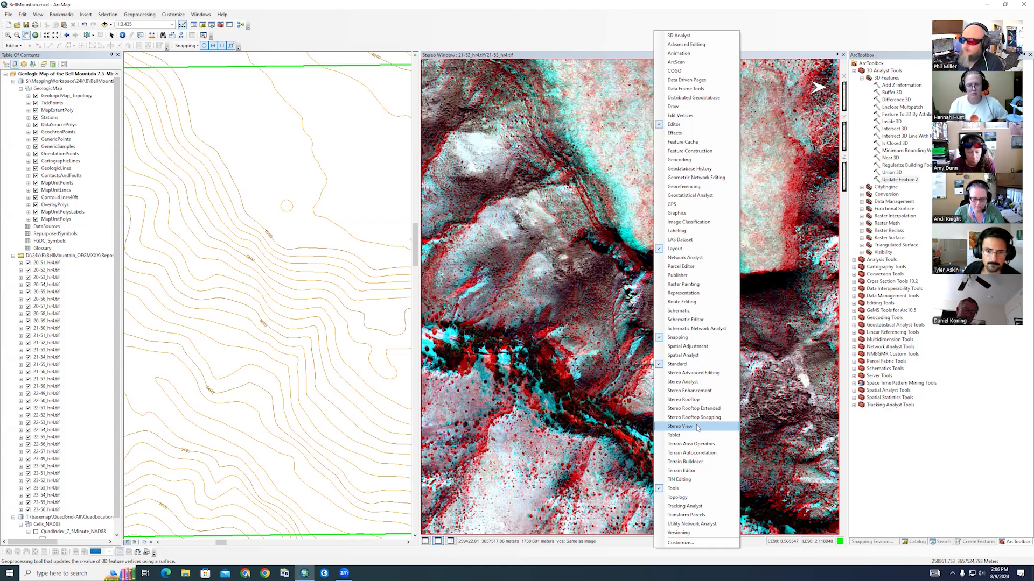
{"action": "left_click", "coordinate": [680, 426]}
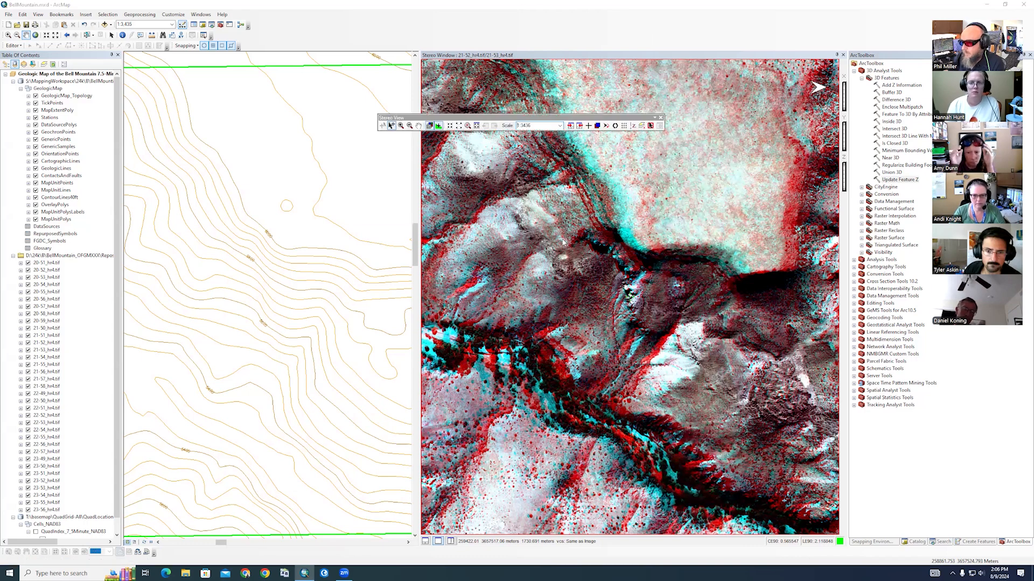
{"action": "left_click_drag", "start_coordinate": [508, 121], "coordinate": [570, 34]}
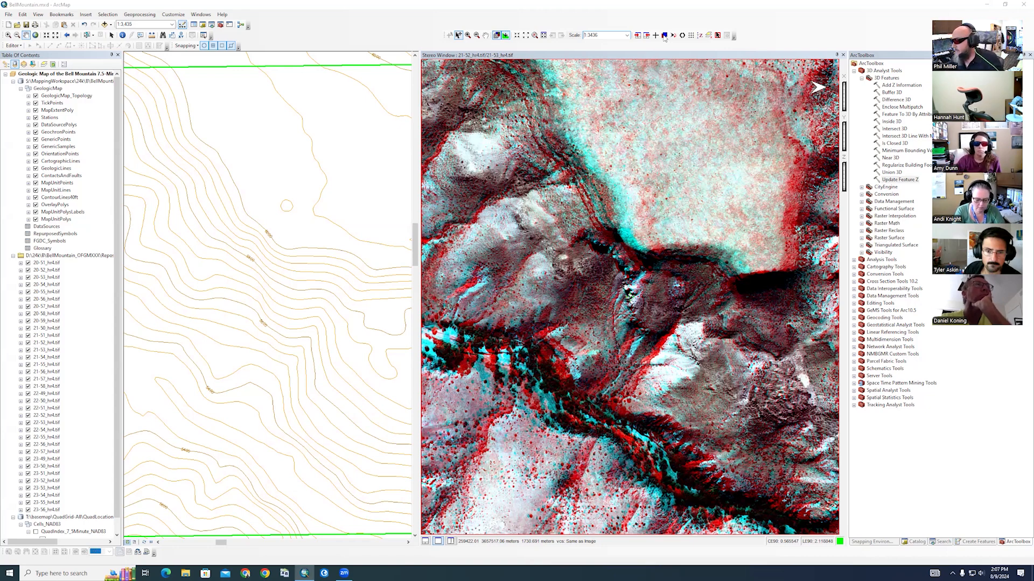
Invert the left and right stereo images, roam across the inverted relief with the 3D floating cursor, and restore the normal stereo view.
{"action": "left_click", "coordinate": [665, 36]}
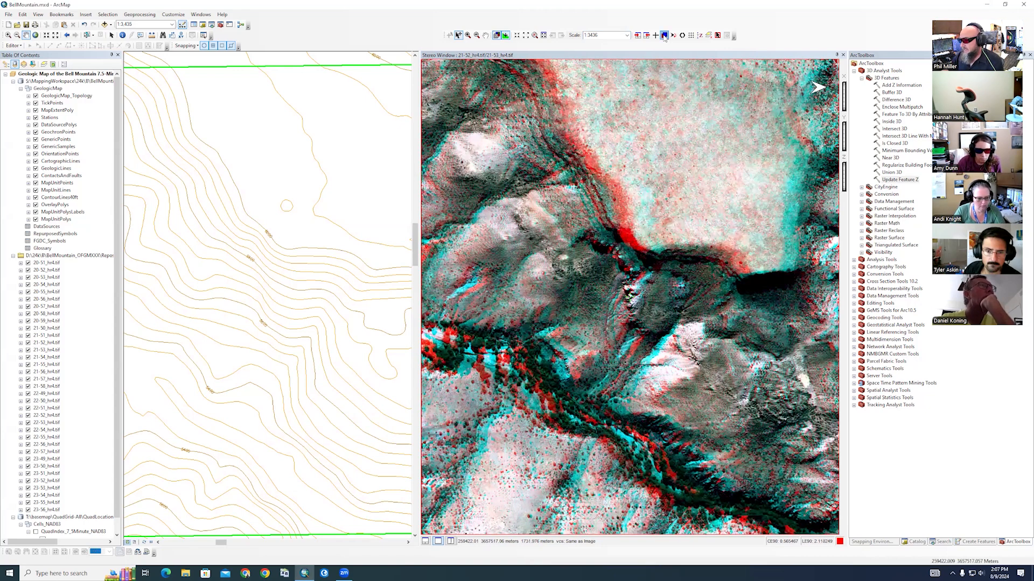
{"action": "left_click", "coordinate": [690, 187]}
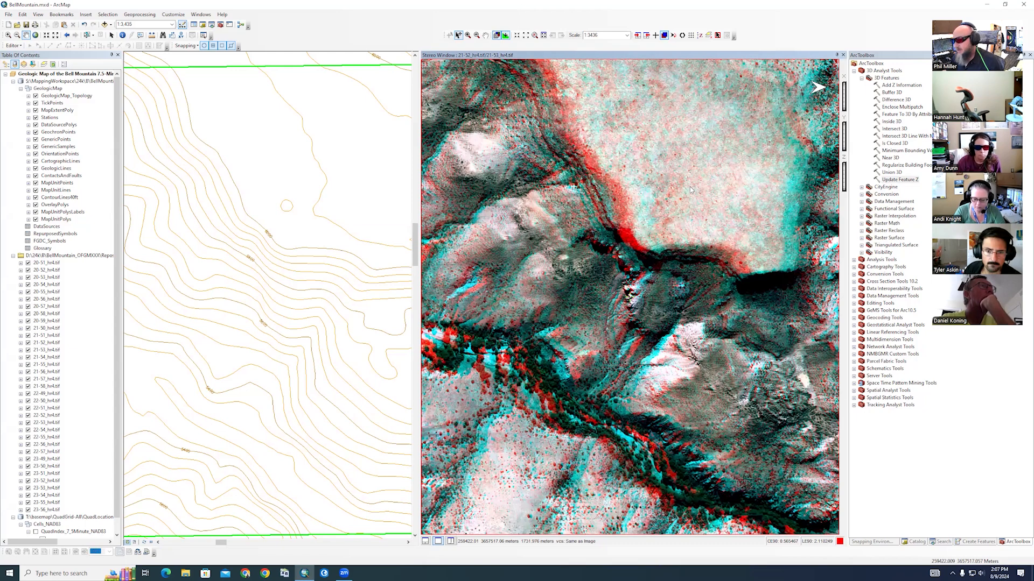
{"action": "key", "text": "F3"}
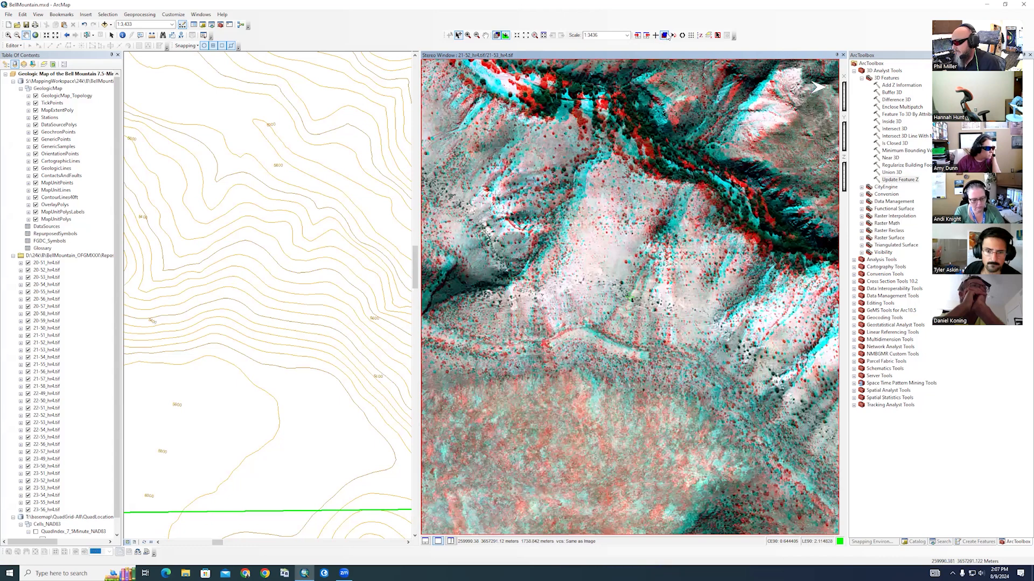
{"action": "left_click", "coordinate": [665, 35]}
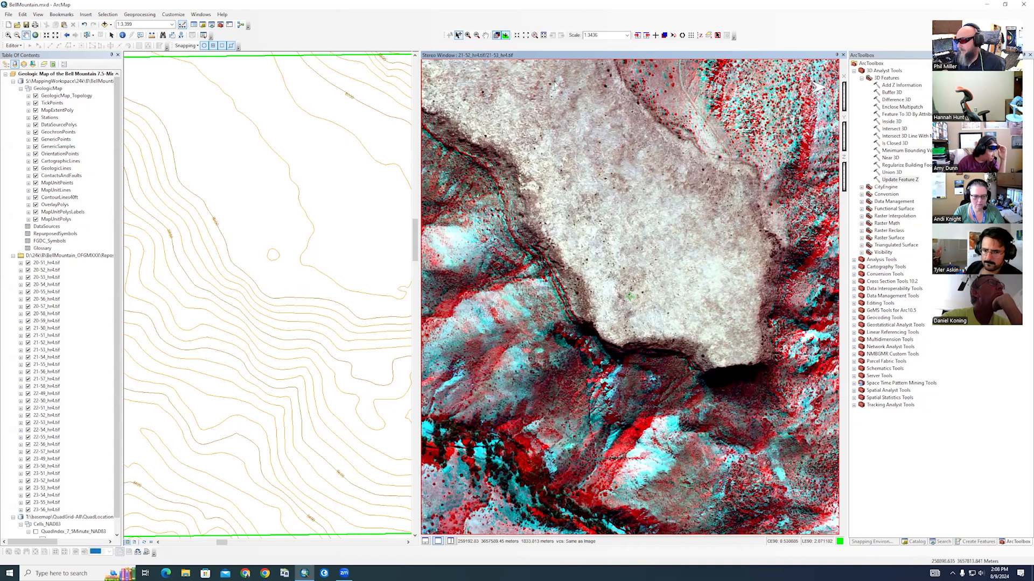
Synchronize the stereo window to the map extent, pan the map away, and synchronize the map back to the stereo window.
{"action": "left_click", "coordinate": [646, 38]}
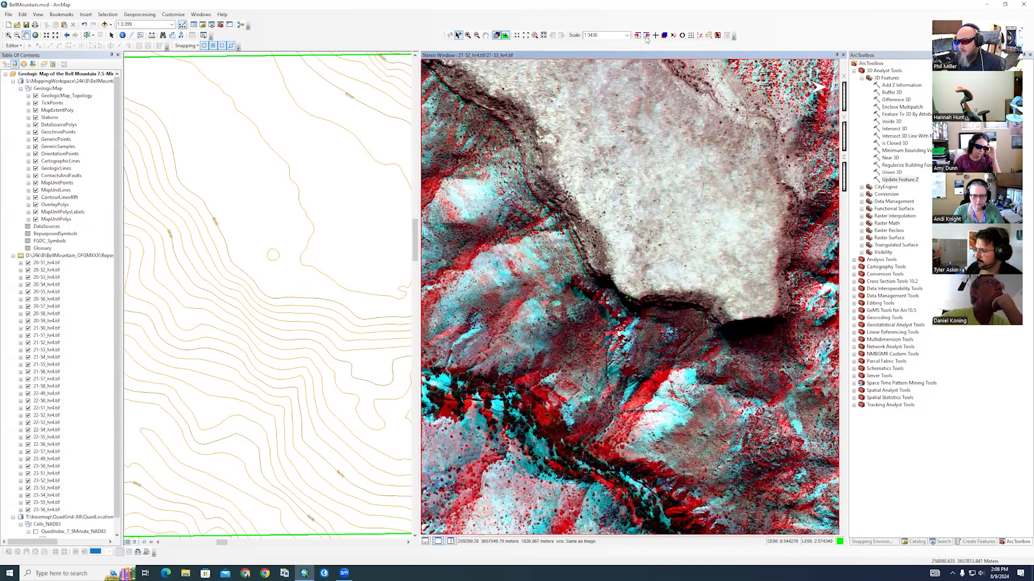
{"action": "left_click", "coordinate": [646, 36]}
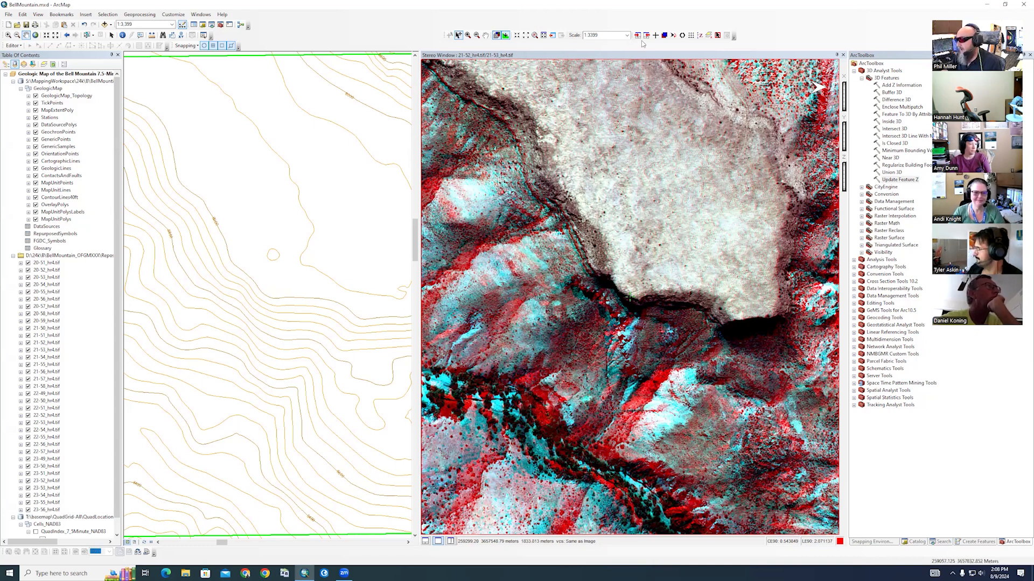
{"action": "left_click_drag", "start_coordinate": [302, 279], "coordinate": [49, 495]}
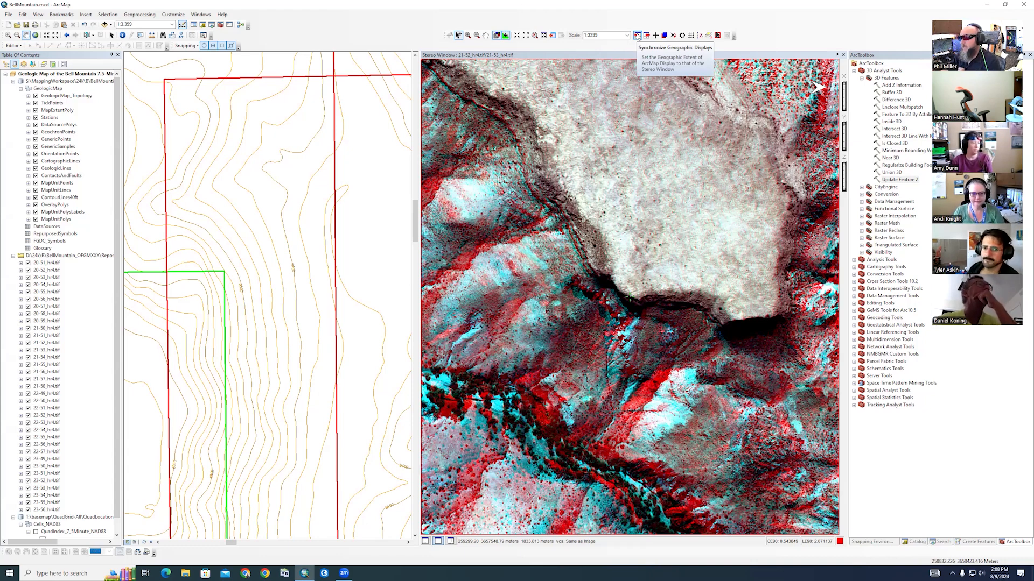
{"action": "left_click", "coordinate": [637, 35]}
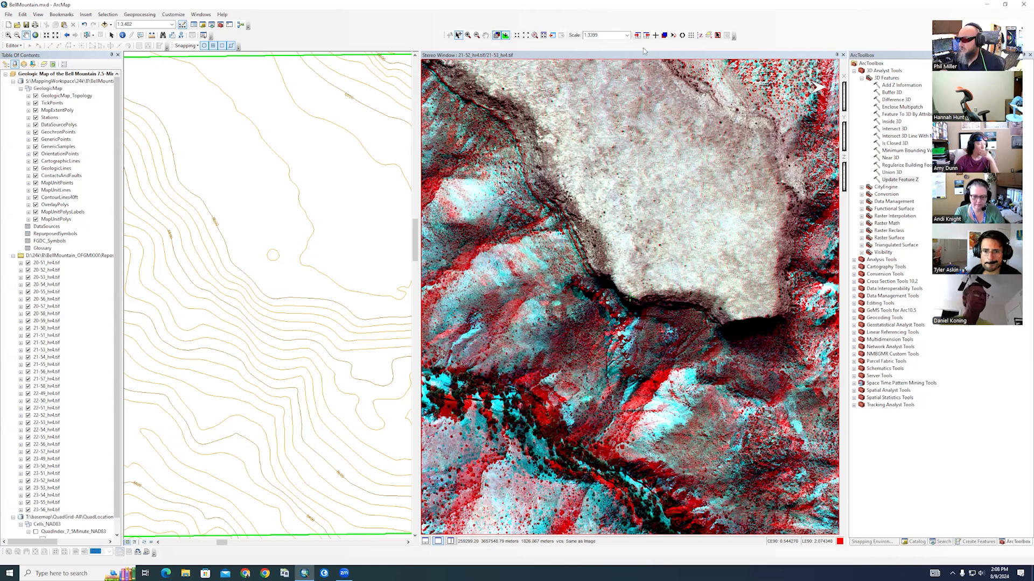
Zoom the stereo window in on the mesa edge and back out to a scale of 1:13598.
{"action": "left_click", "coordinate": [468, 36]}
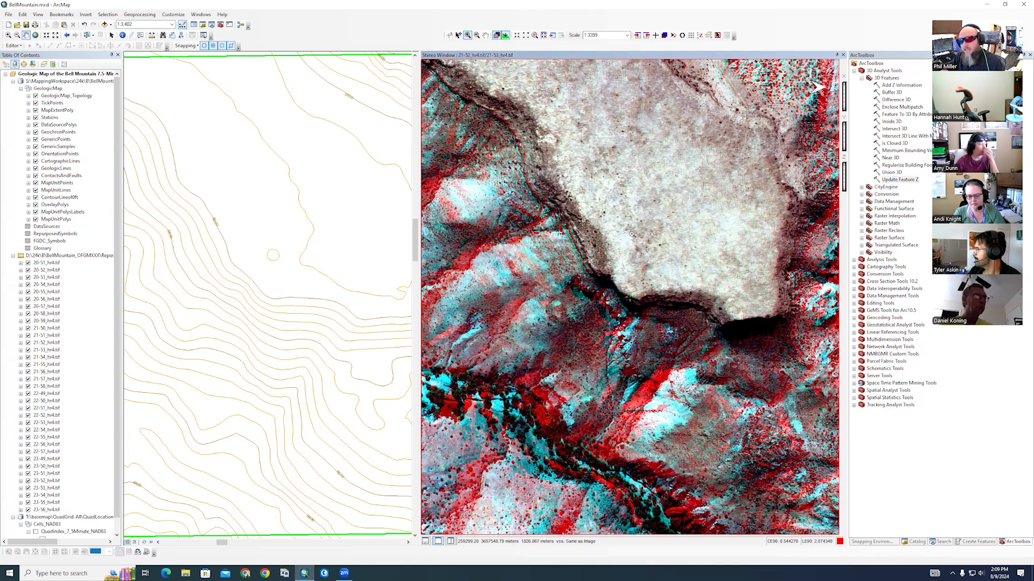
{"action": "left_click", "coordinate": [632, 235]}
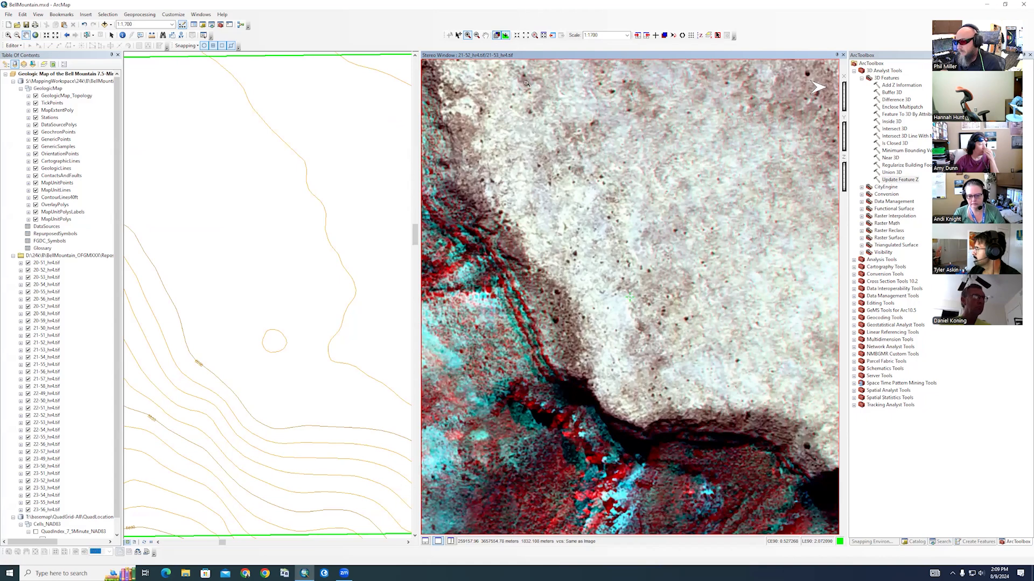
{"action": "left_click", "coordinate": [477, 35]}
{"action": "left_click", "coordinate": [620, 253]}
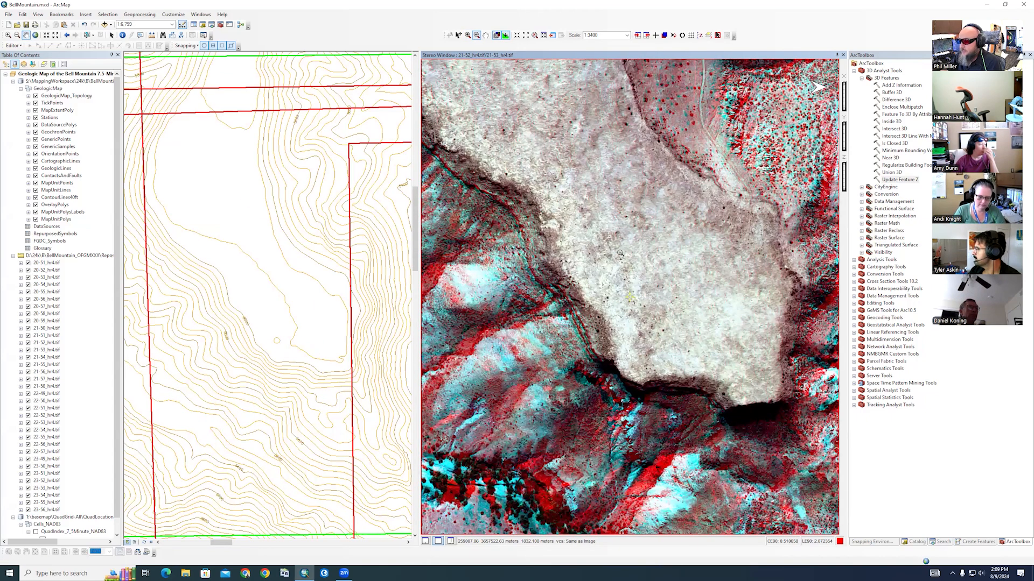
{"action": "left_click", "coordinate": [620, 260]}
{"action": "left_click", "coordinate": [623, 273]}
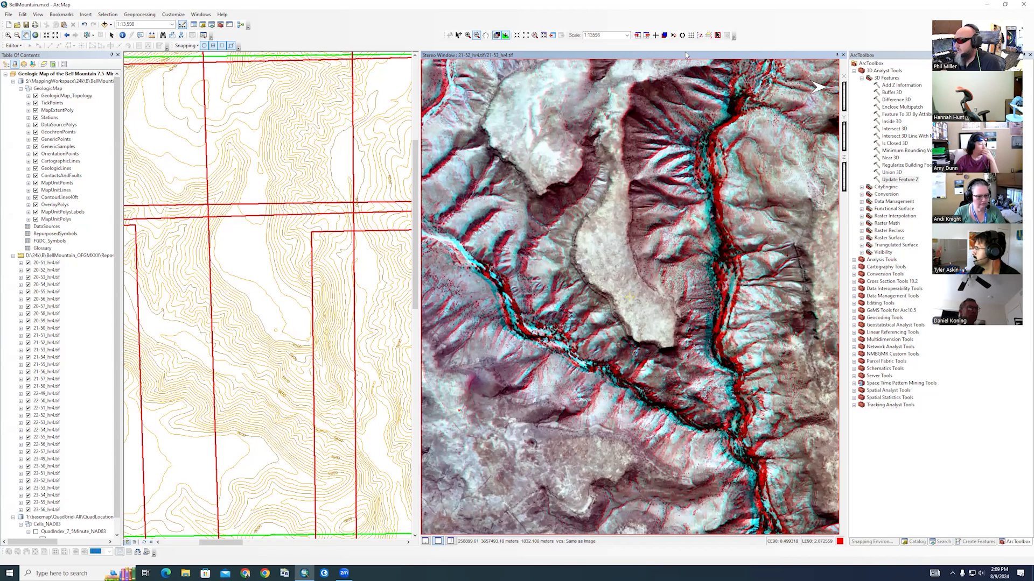
Zoom the stereo window out to 1:27439 to see the image overlap limits, and zoom back in to 1:13720.
{"action": "left_click", "coordinate": [664, 36]}
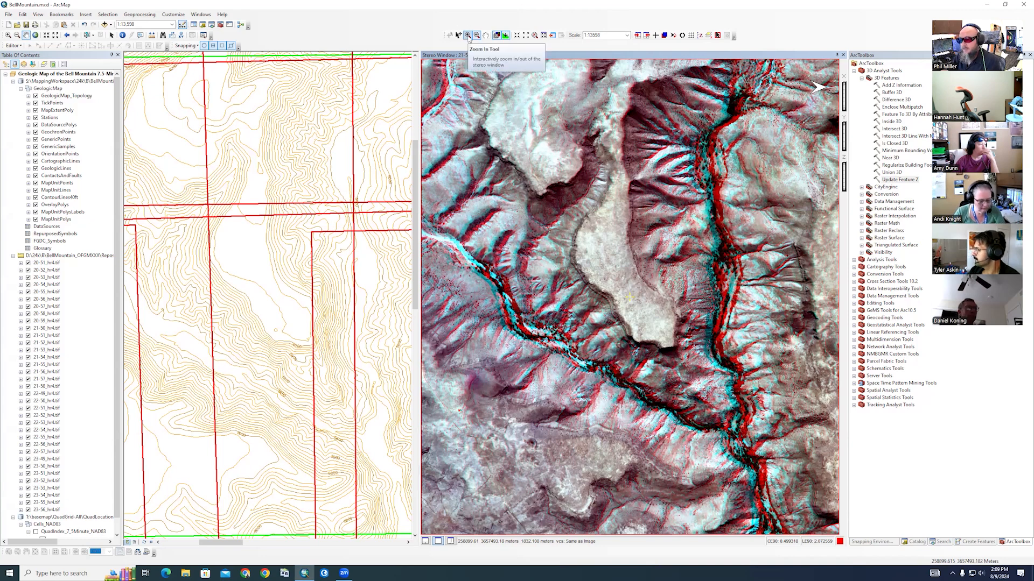
{"action": "left_click", "coordinate": [577, 201]}
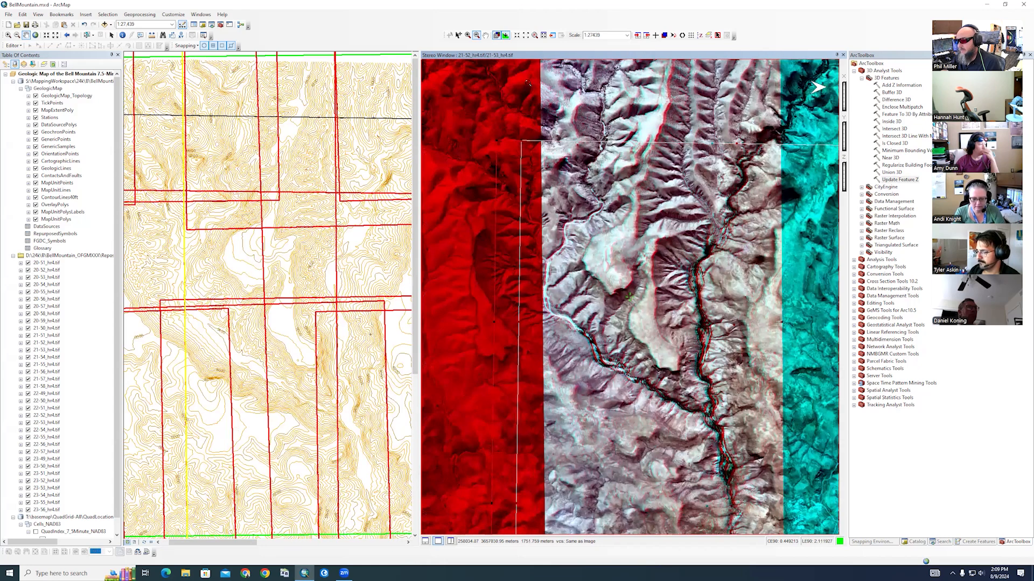
{"action": "left_click", "coordinate": [468, 35]}
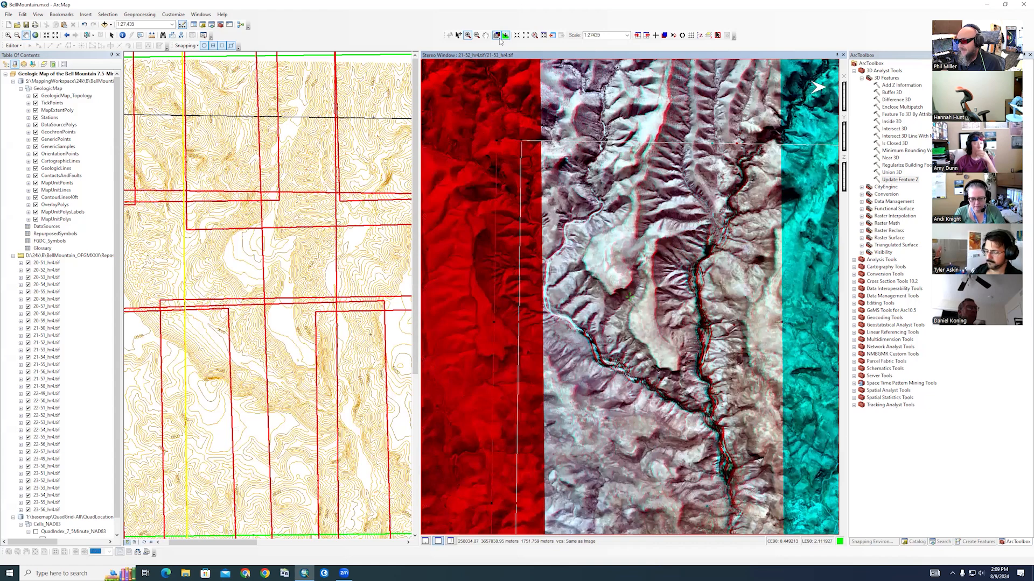
{"action": "left_click", "coordinate": [630, 296]}
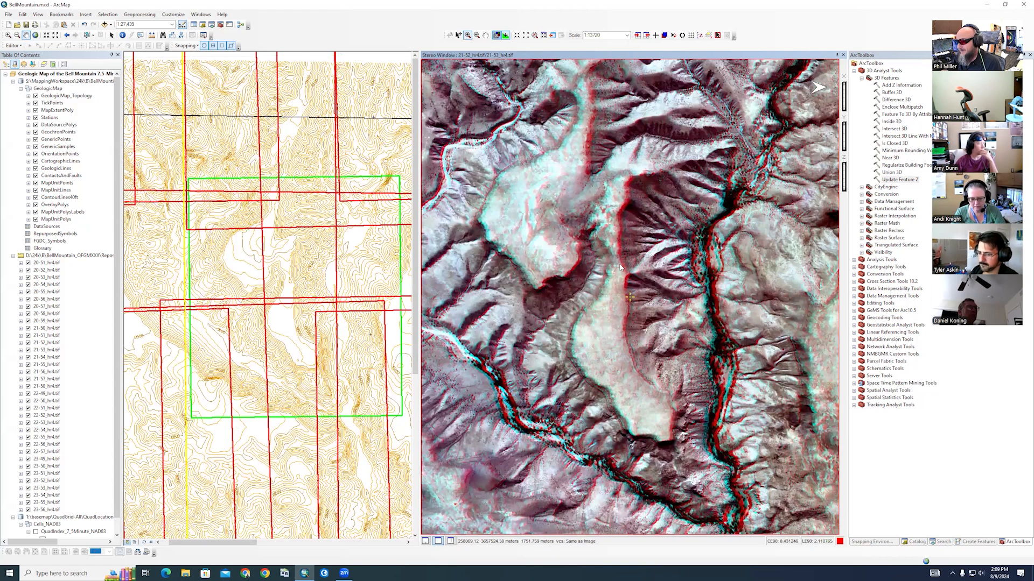
Roam over the mesas in the stereo window with the manually toggled 3D floating cursor and zoom in to 1:6024.
{"action": "left_click", "coordinate": [485, 35]}
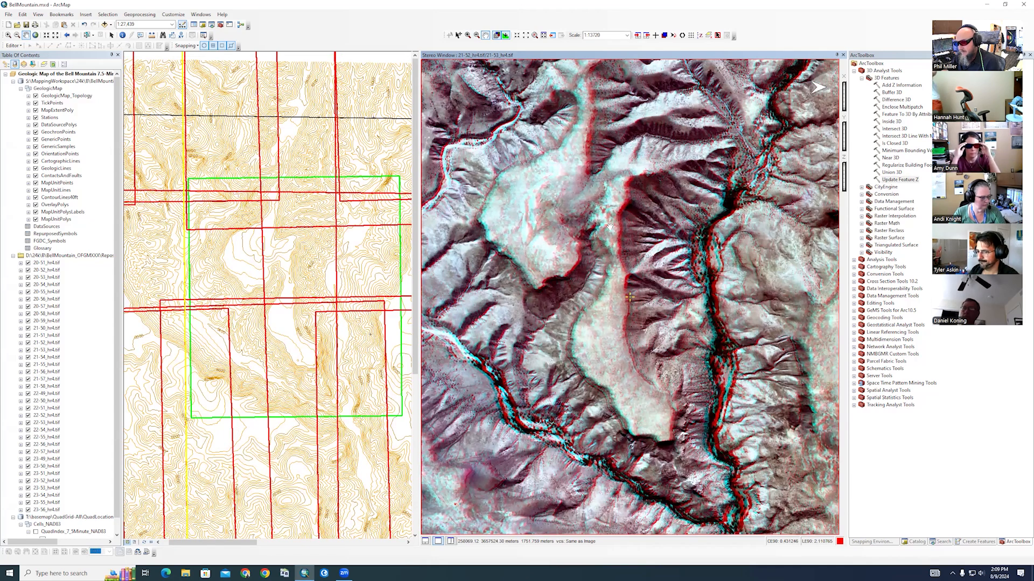
{"action": "left_click", "coordinate": [458, 35]}
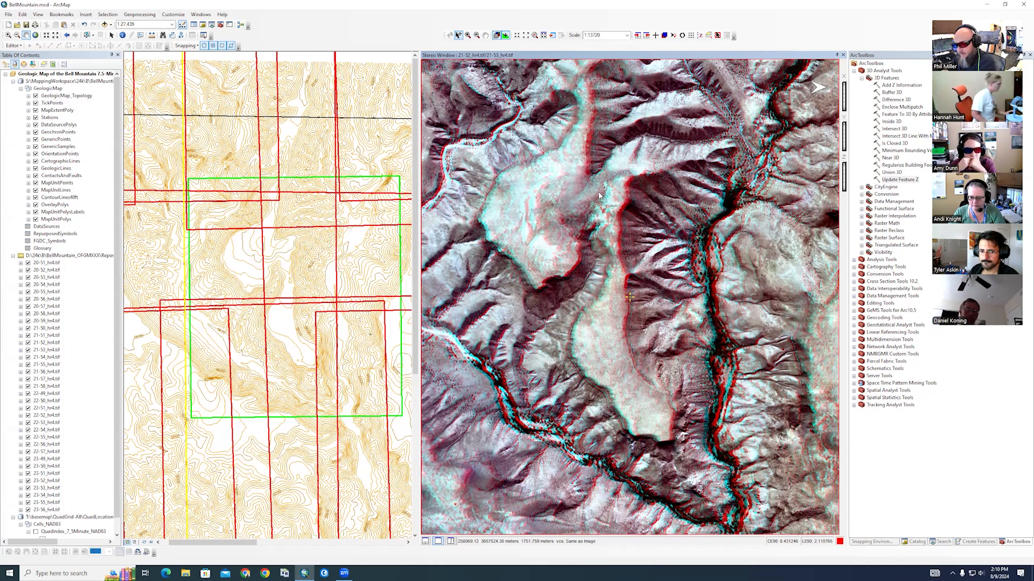
{"action": "key", "text": "F3"}
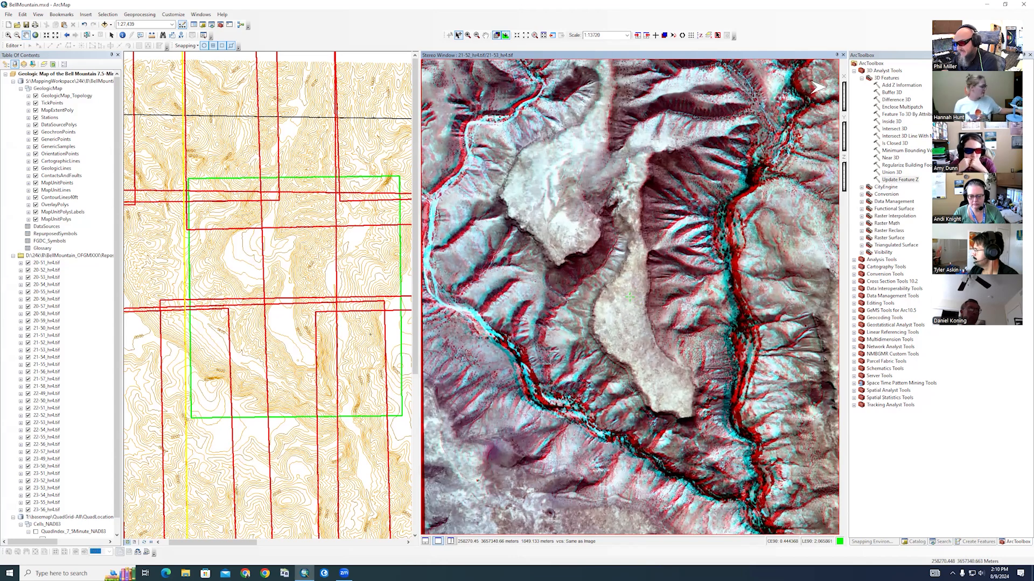
{"action": "scroll", "coordinate": [630, 298], "scroll_direction": "up", "scroll_amount": 1}
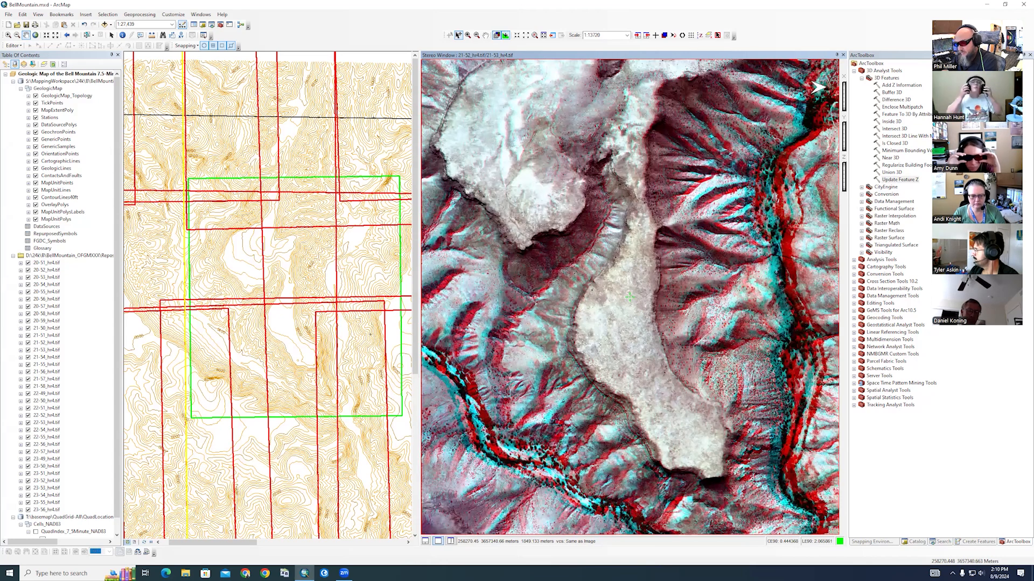
{"action": "scroll", "coordinate": [630, 297], "scroll_direction": "down", "scroll_amount": 1}
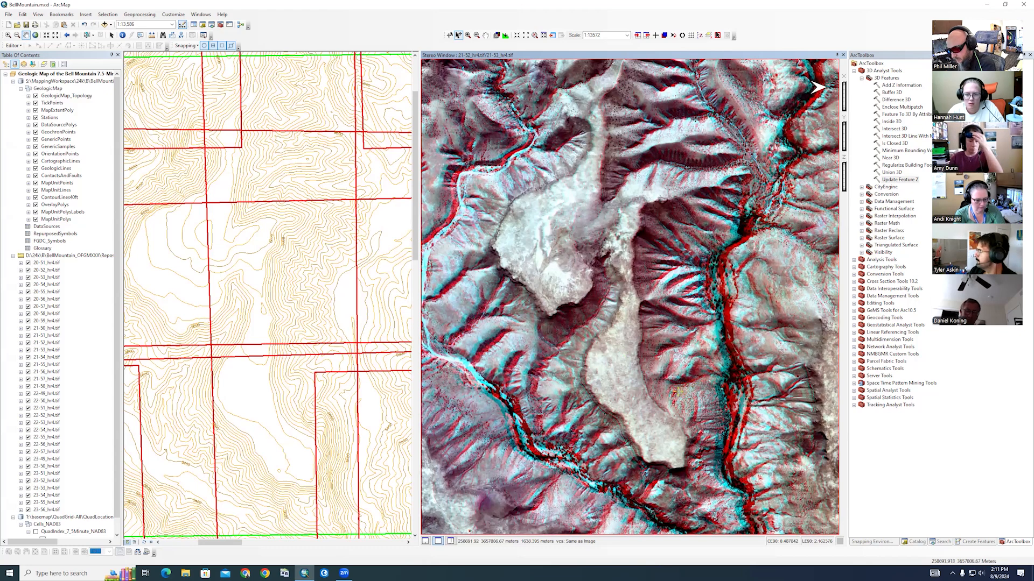
{"action": "scroll", "coordinate": [677, 391], "scroll_direction": "up", "scroll_amount": 1}
{"action": "scroll", "coordinate": [661, 302], "scroll_direction": "up", "scroll_amount": 1}
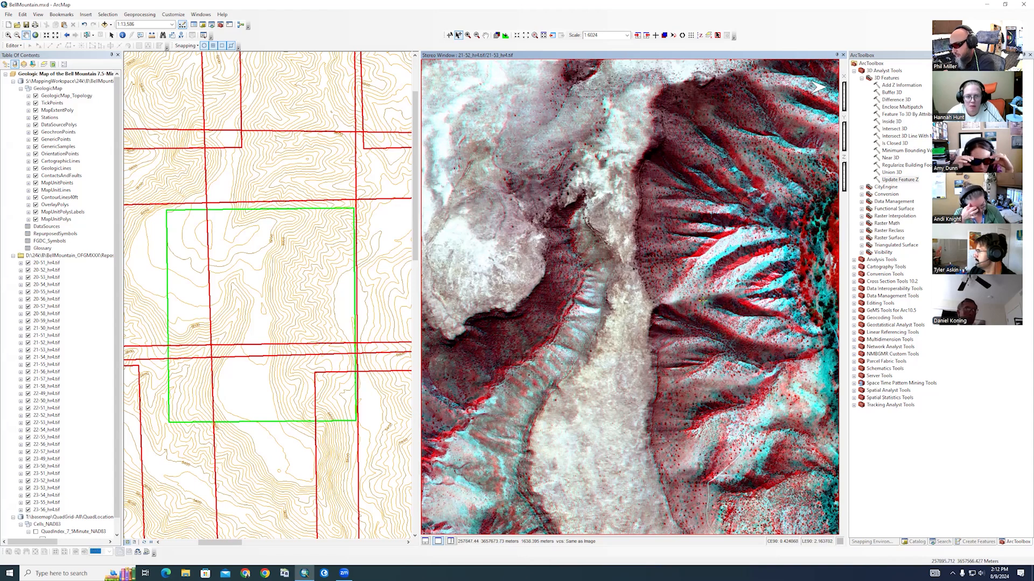
Turn on terrain following for the floating cursor and pan the stereo image across the ridges, canyon and mesa.
{"action": "left_click", "coordinate": [505, 35]}
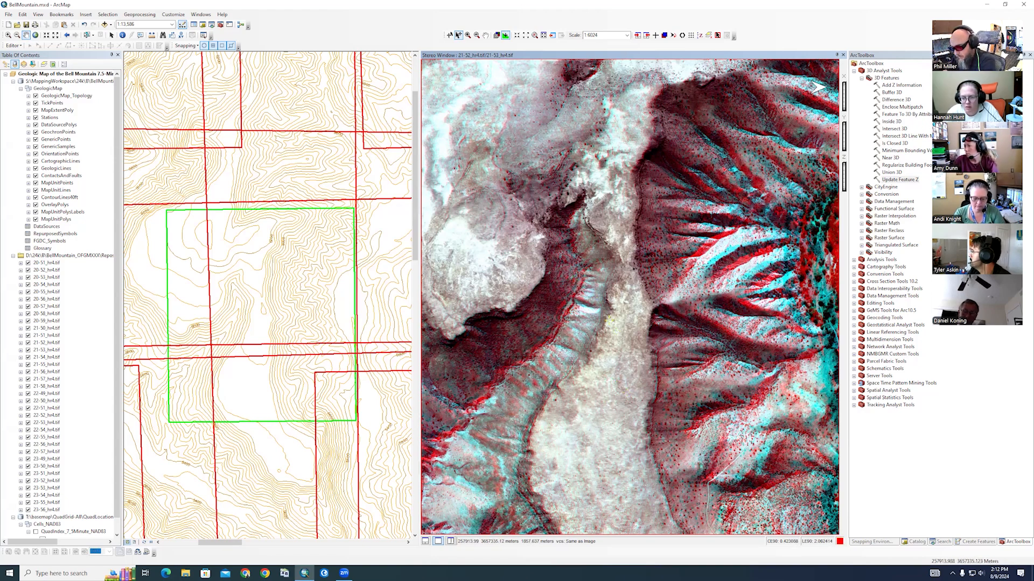
{"action": "left_click", "coordinate": [485, 35]}
{"action": "left_click_drag", "start_coordinate": [577, 96], "coordinate": [508, 204]}
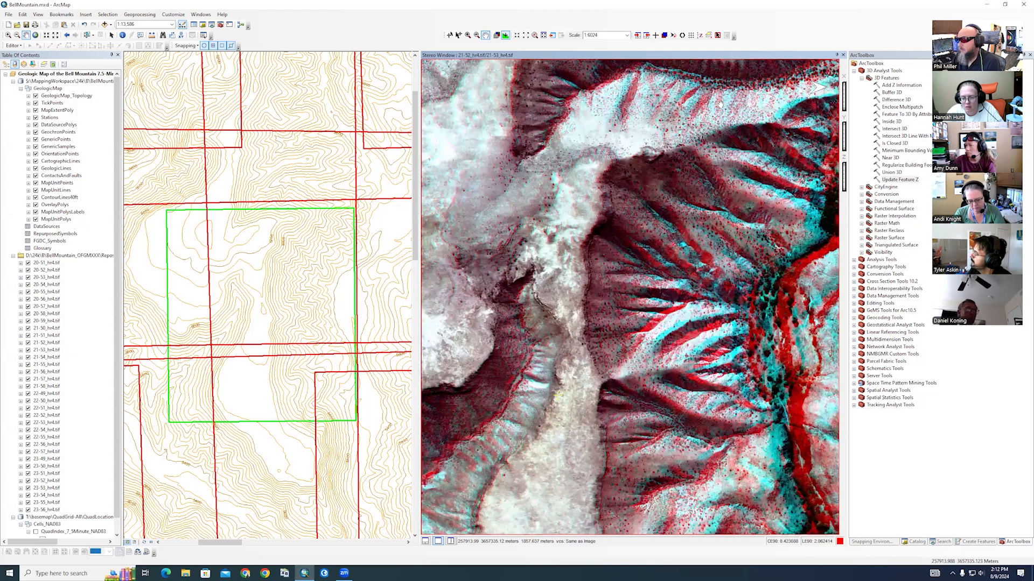
{"action": "left_click_drag", "start_coordinate": [721, 106], "coordinate": [614, 217]}
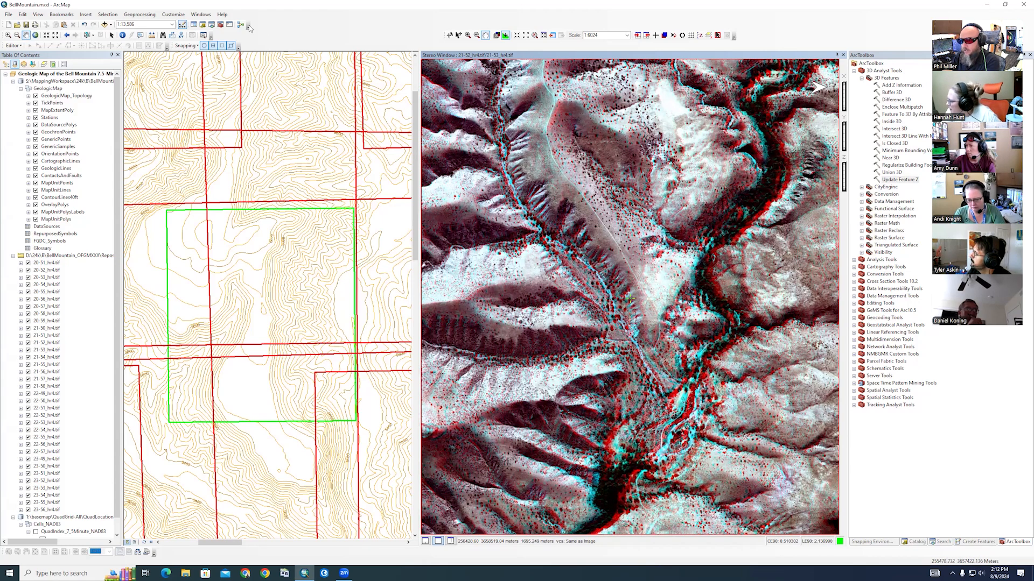
{"action": "mouse_move", "coordinate": [479, 434]}
{"action": "left_mouse_down"}
{"action": "mouse_move", "coordinate": [460, 517]}
{"action": "mouse_move", "coordinate": [581, 296]}
{"action": "mouse_move", "coordinate": [637, 115]}
{"action": "left_mouse_up"}
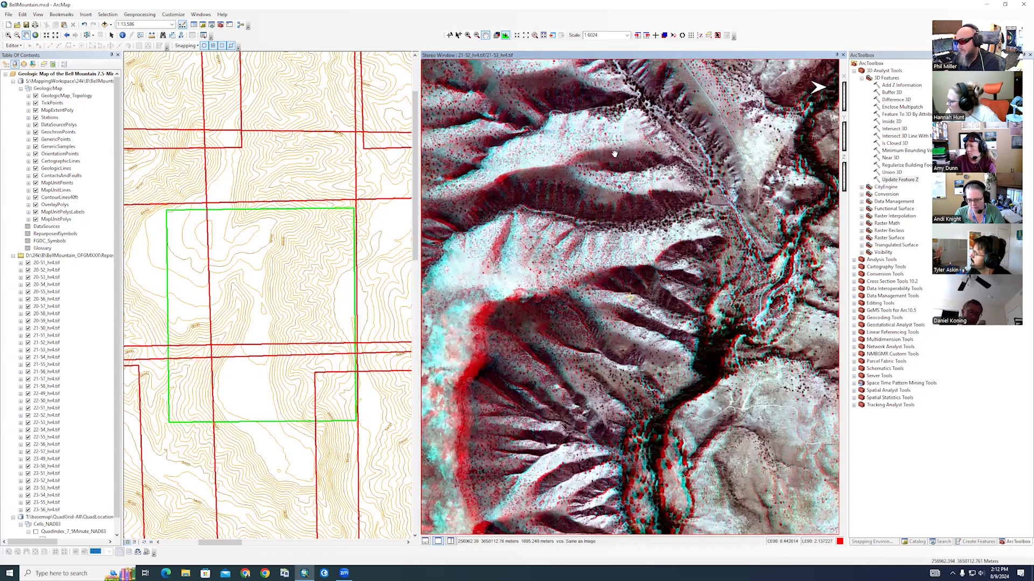
{"action": "left_click_drag", "start_coordinate": [555, 358], "coordinate": [616, 167]}
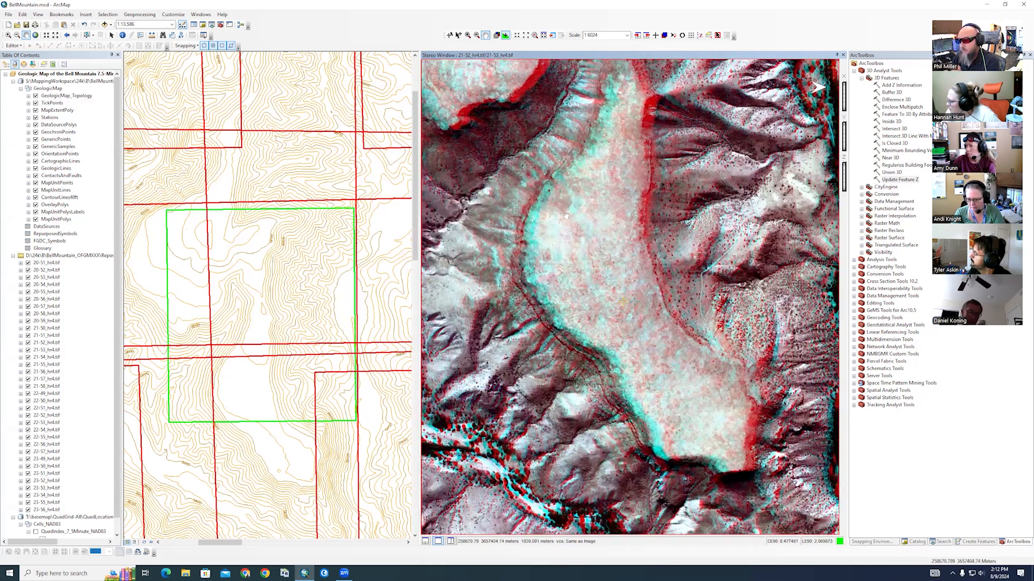
Reactivate the manually toggled 3D floating cursor, roam to the broad mesa top, and toggle terrain following.
{"action": "left_click", "coordinate": [458, 35]}
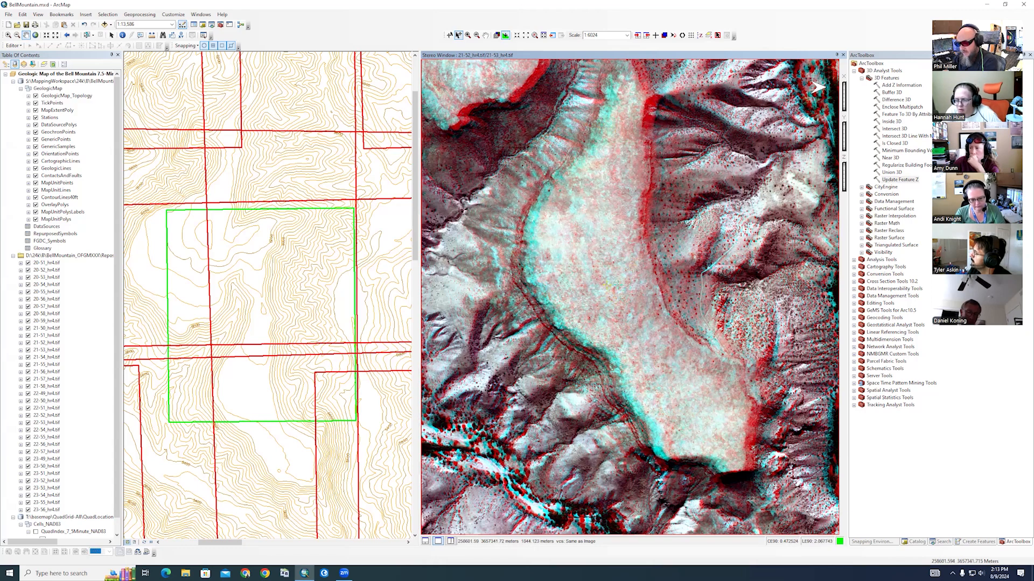
{"action": "key", "text": "F4"}
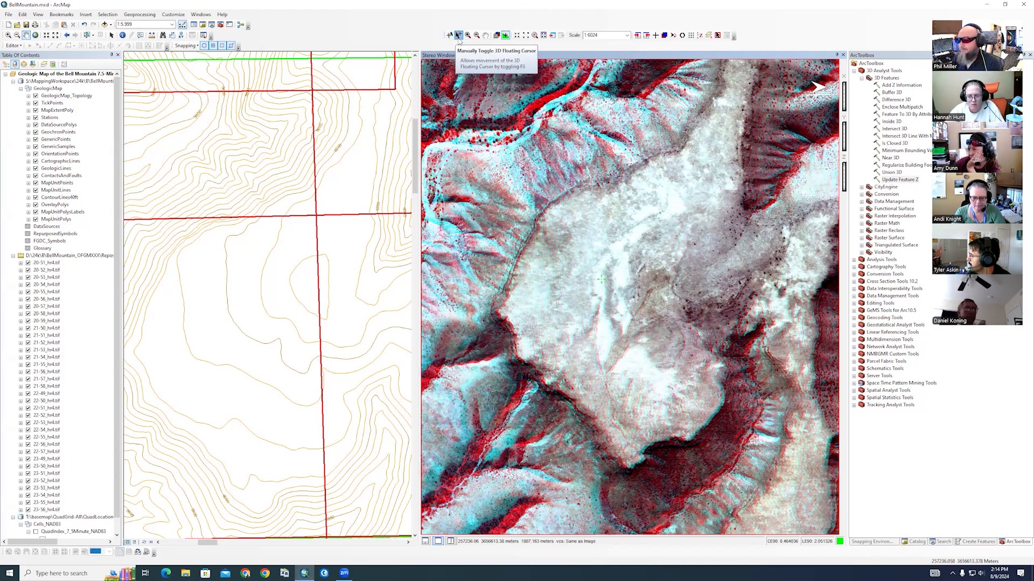
{"action": "left_click", "coordinate": [505, 35]}
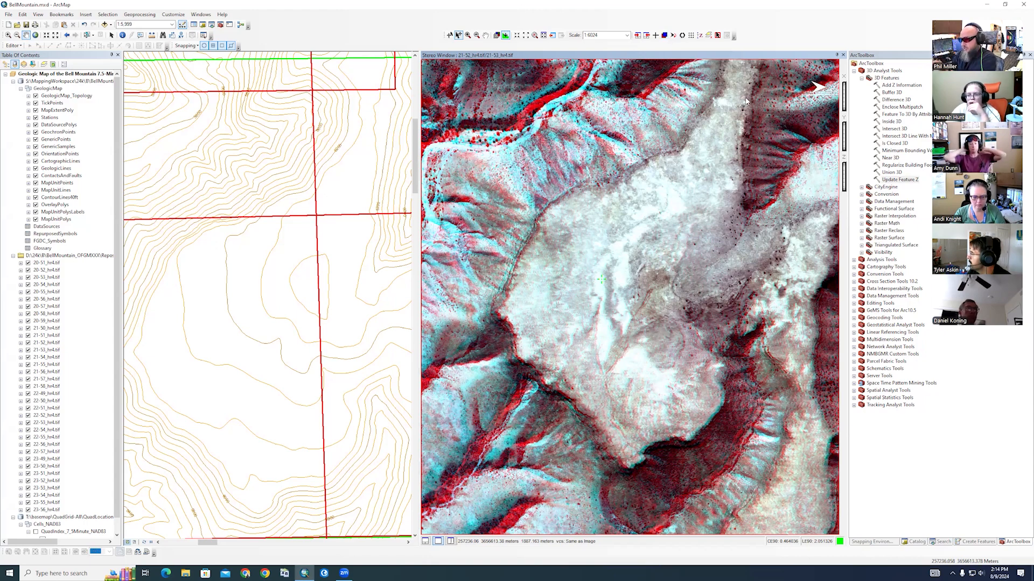
Rotate the stereo view 180 degrees and invert its left and right images.
{"action": "left_click", "coordinate": [673, 36]}
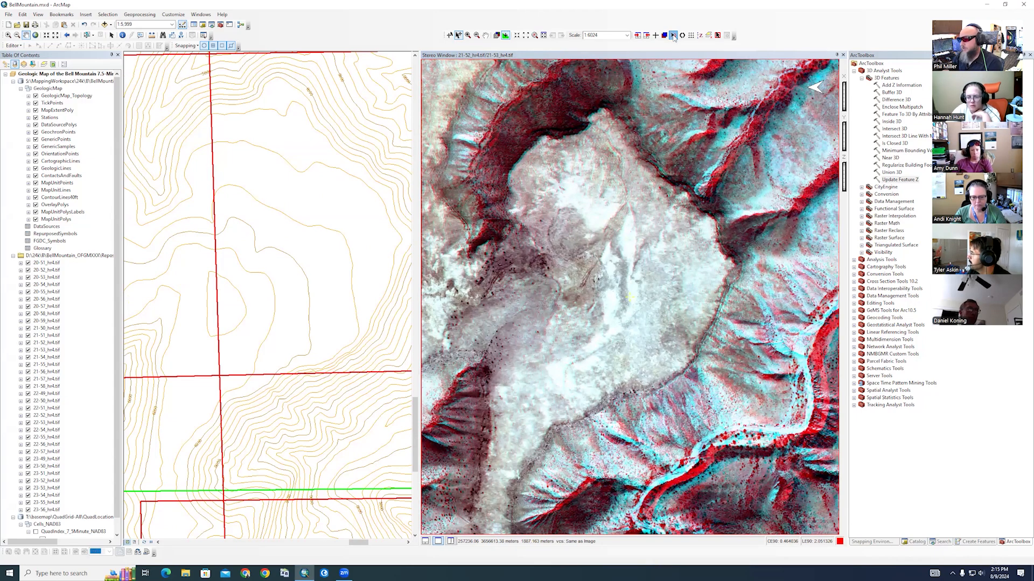
{"action": "left_click", "coordinate": [666, 36]}
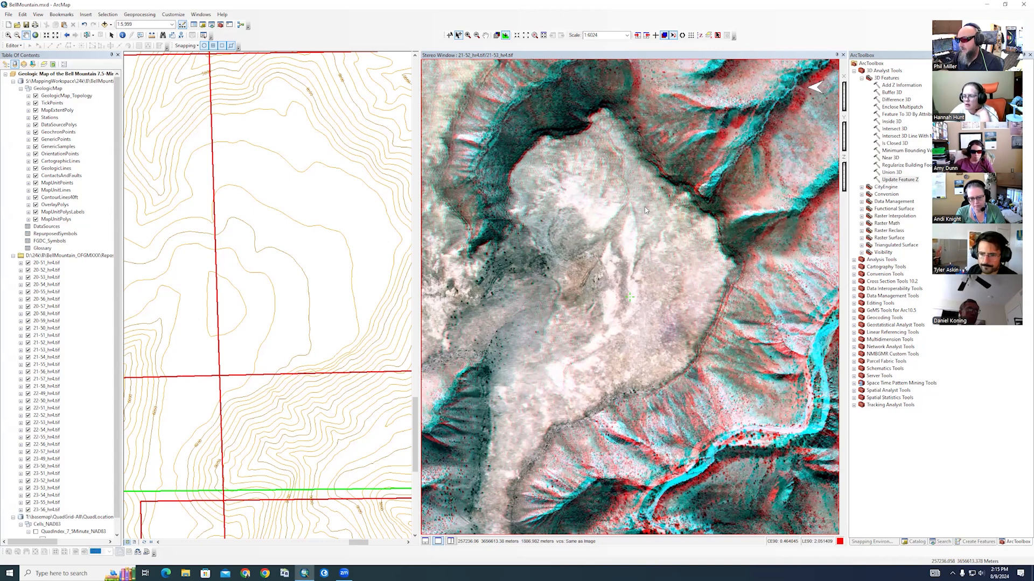
Rotate the stereo view another 180 degrees and swap its left and right images again.
{"action": "left_click", "coordinate": [673, 35]}
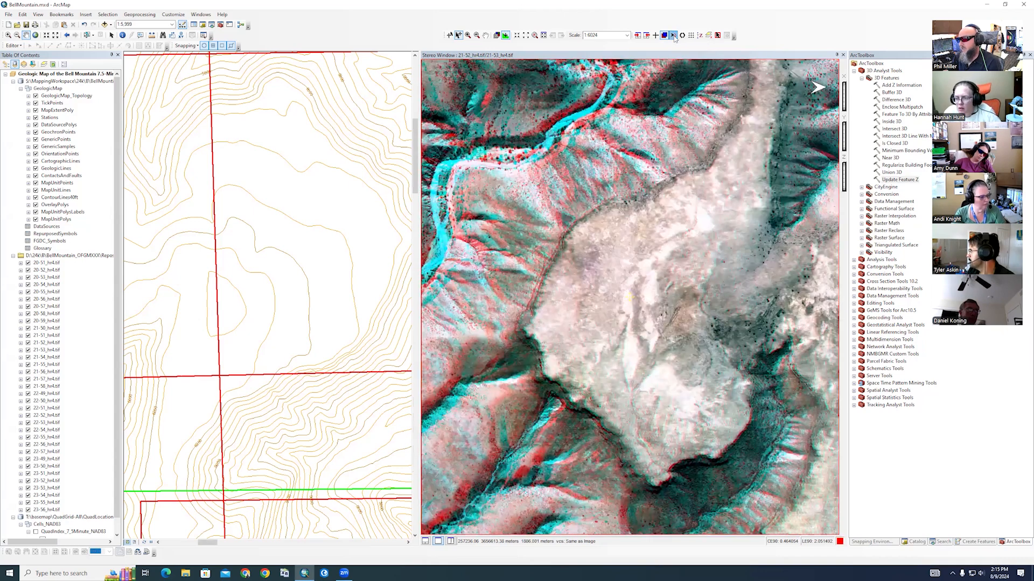
{"action": "left_click", "coordinate": [664, 35]}
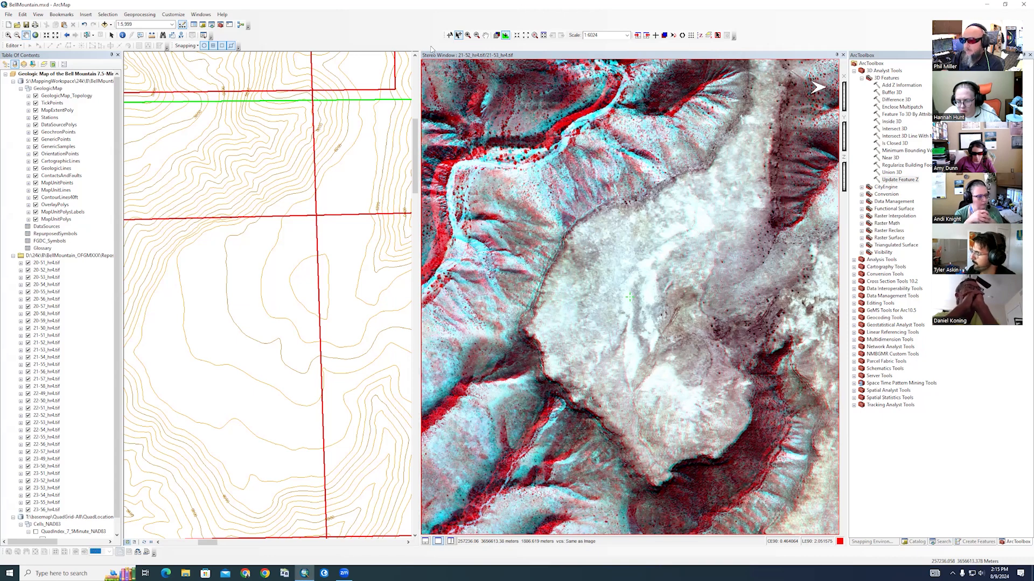
Show the Stereo Analyst toolbar and dock it directly above the Stereo View toolbar.
{"action": "right_click", "coordinate": [419, 35]}
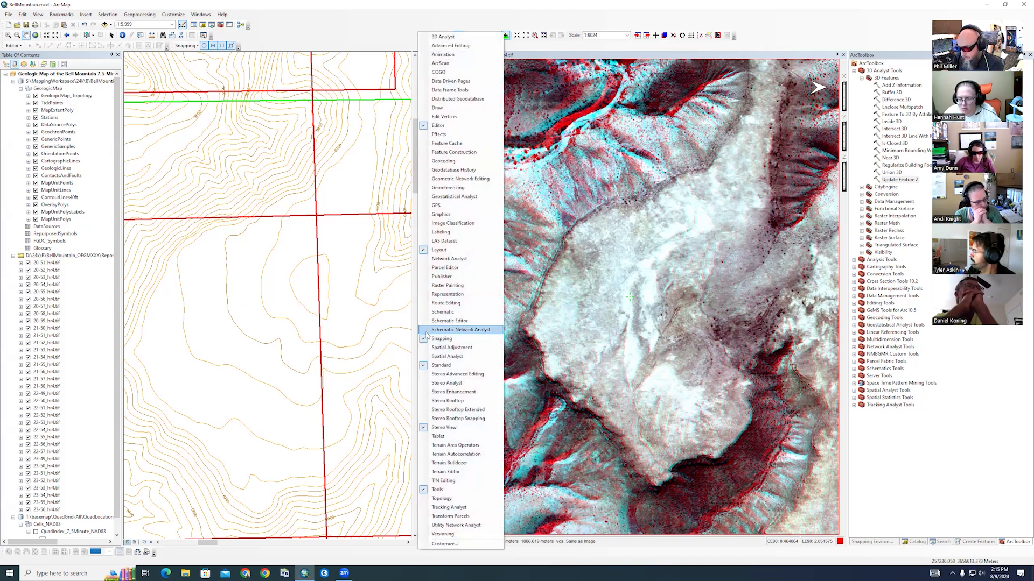
{"action": "left_click", "coordinate": [446, 384]}
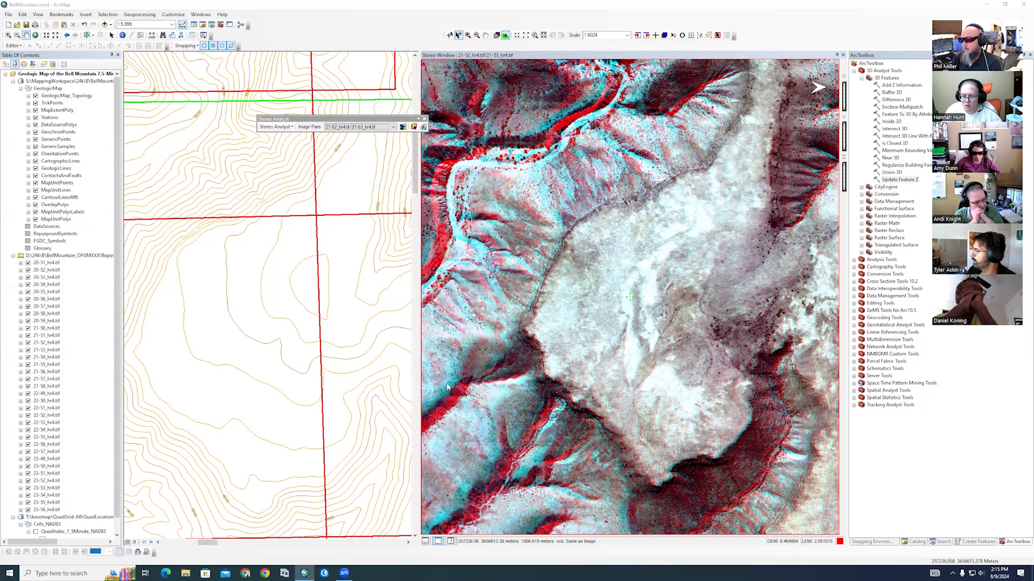
{"action": "left_click_drag", "start_coordinate": [370, 119], "coordinate": [474, 26]}
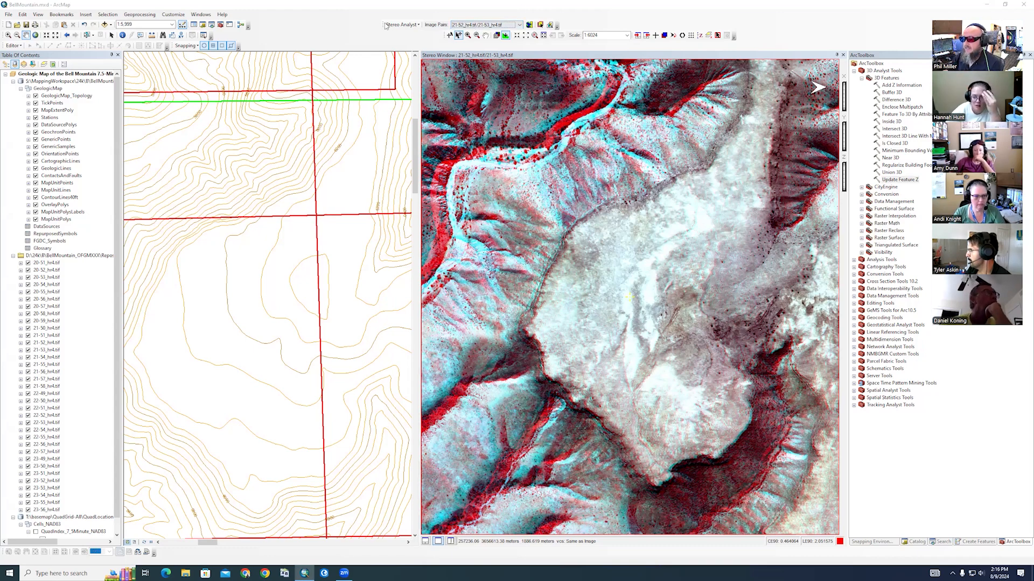
{"action": "left_click_drag", "start_coordinate": [381, 23], "coordinate": [325, 27]}
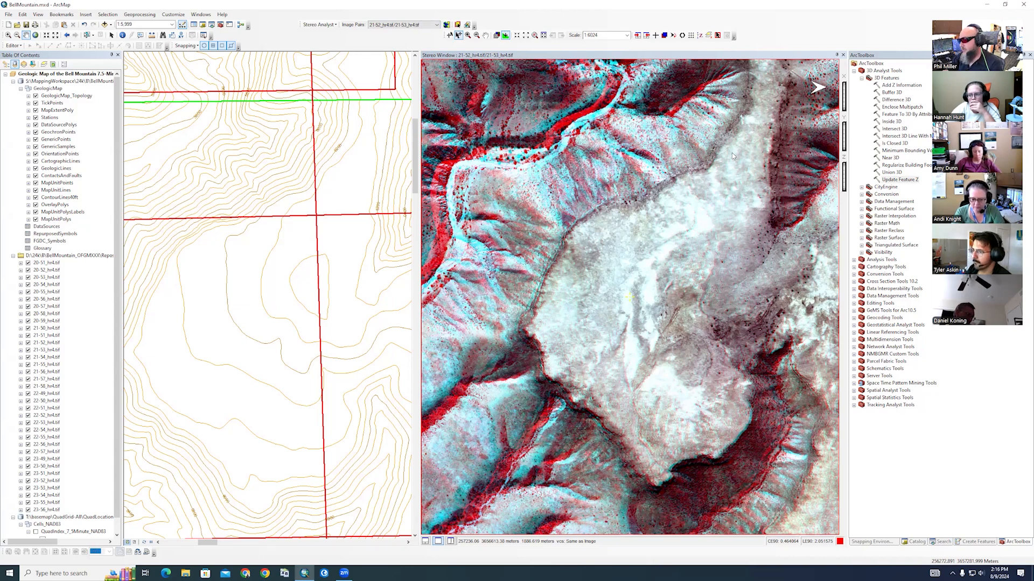
Close the stereo window and reopen it for the 21-52_hr4.tif/21-53_hr4.tif image pair.
{"action": "left_click", "coordinate": [843, 56]}
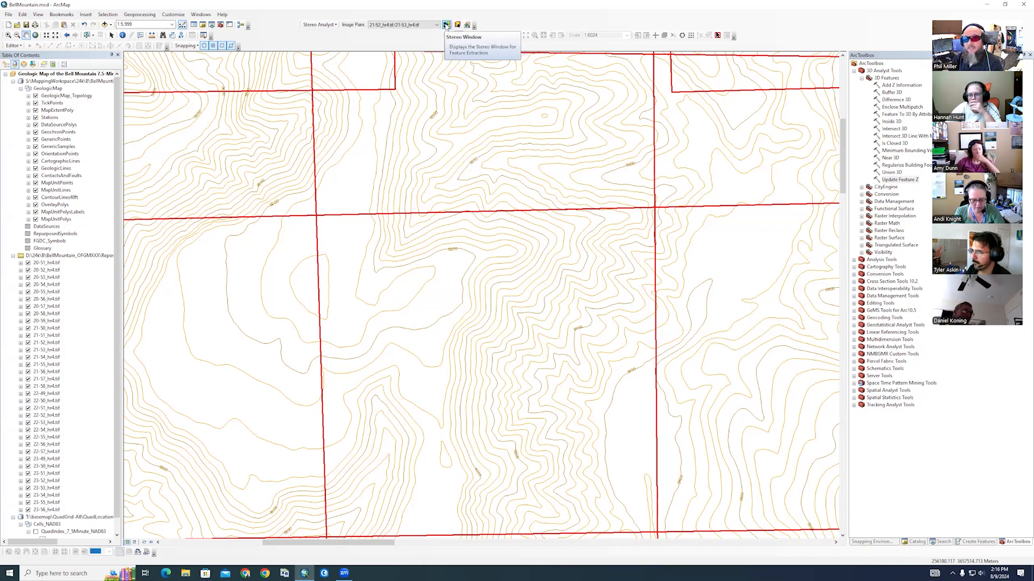
{"action": "left_click", "coordinate": [446, 26]}
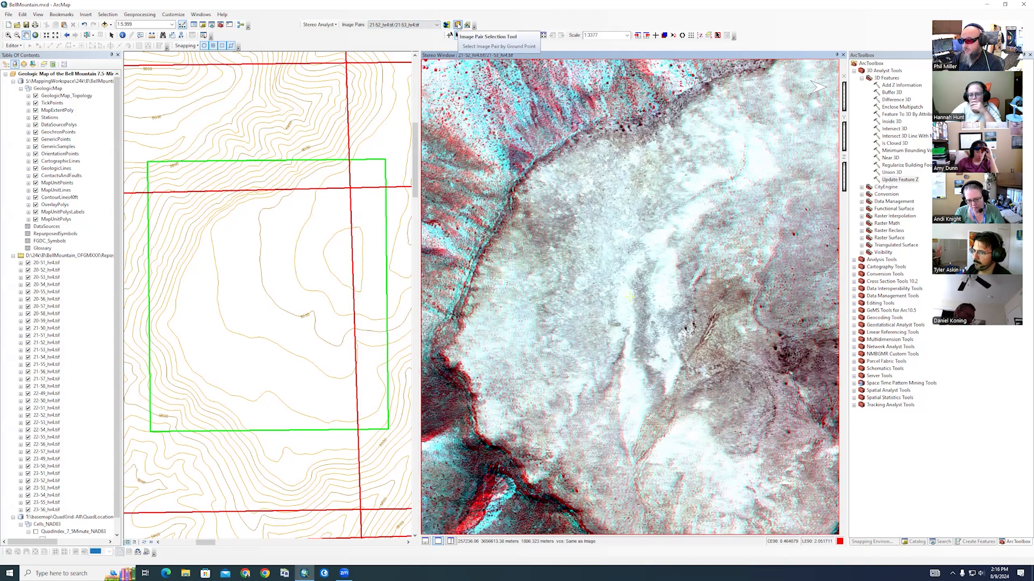
Use the Image Pair Selection Tool on ground points in the map to load the 21-54_hr4.tif/21-55_hr4.tif pair.
{"action": "scroll", "coordinate": [315, 195], "scroll_direction": "up", "scroll_amount": 2}
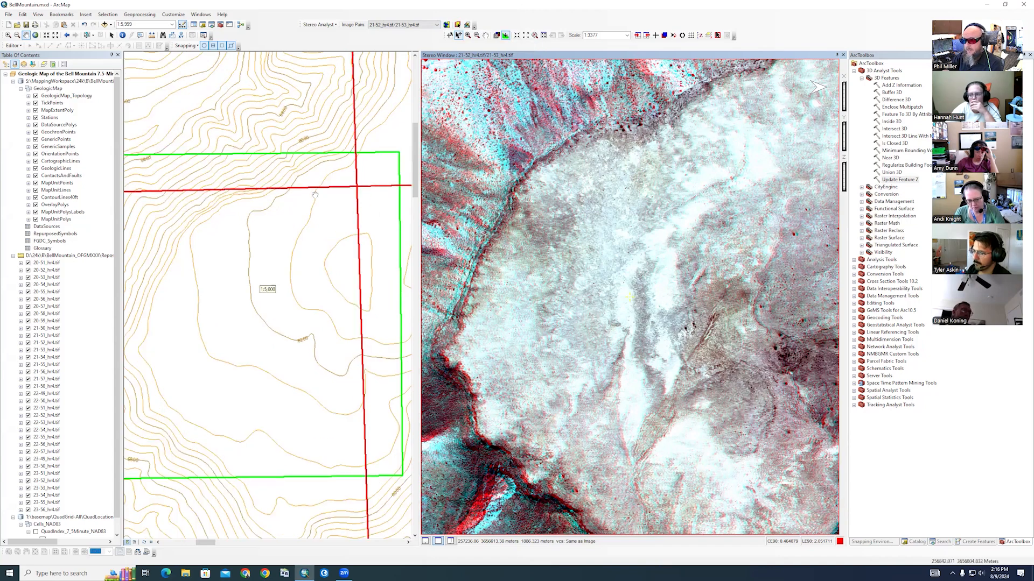
{"action": "scroll", "coordinate": [314, 194], "scroll_direction": "down", "scroll_amount": 4}
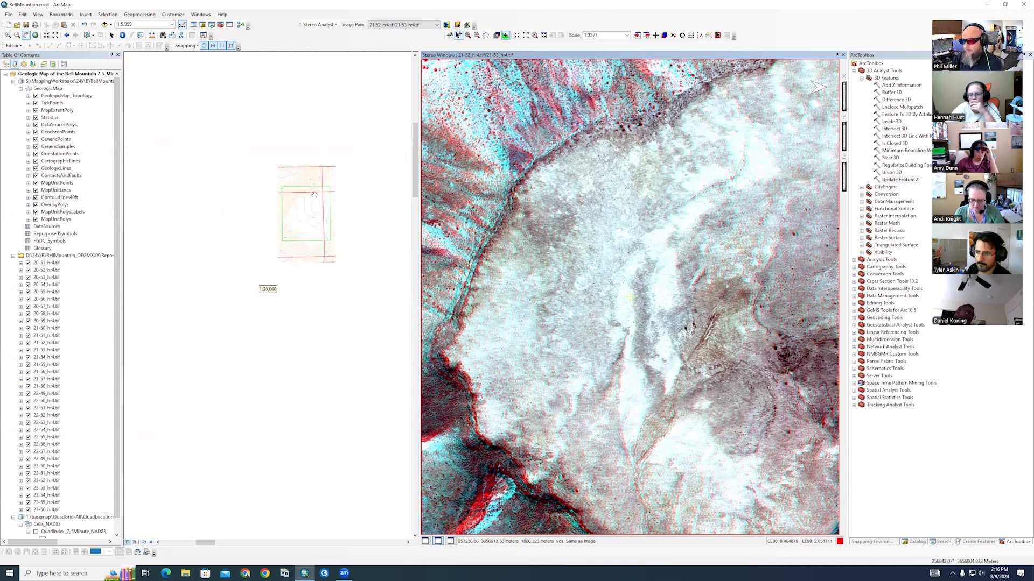
{"action": "left_click", "coordinate": [459, 25]}
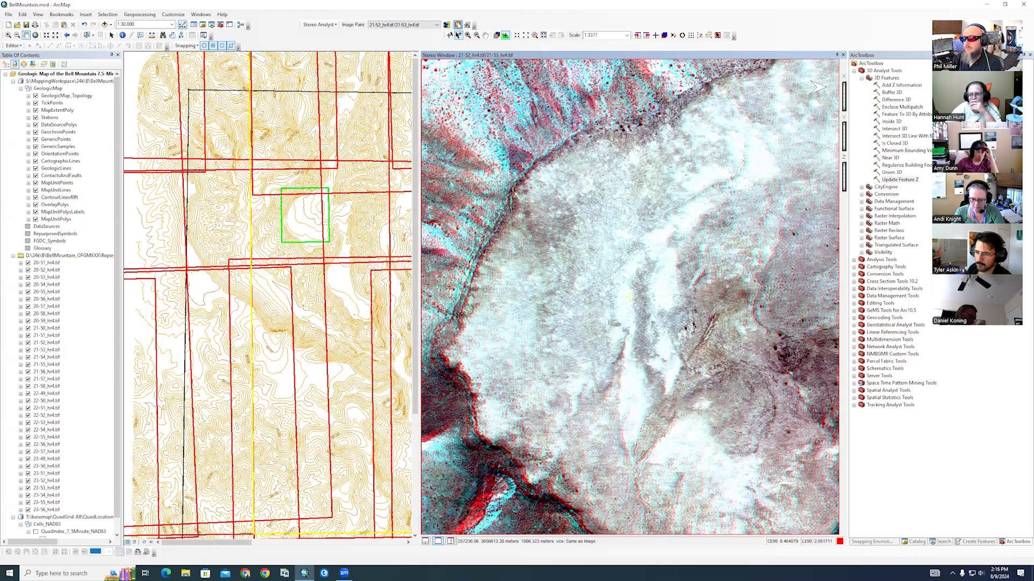
{"action": "left_click", "coordinate": [277, 119]}
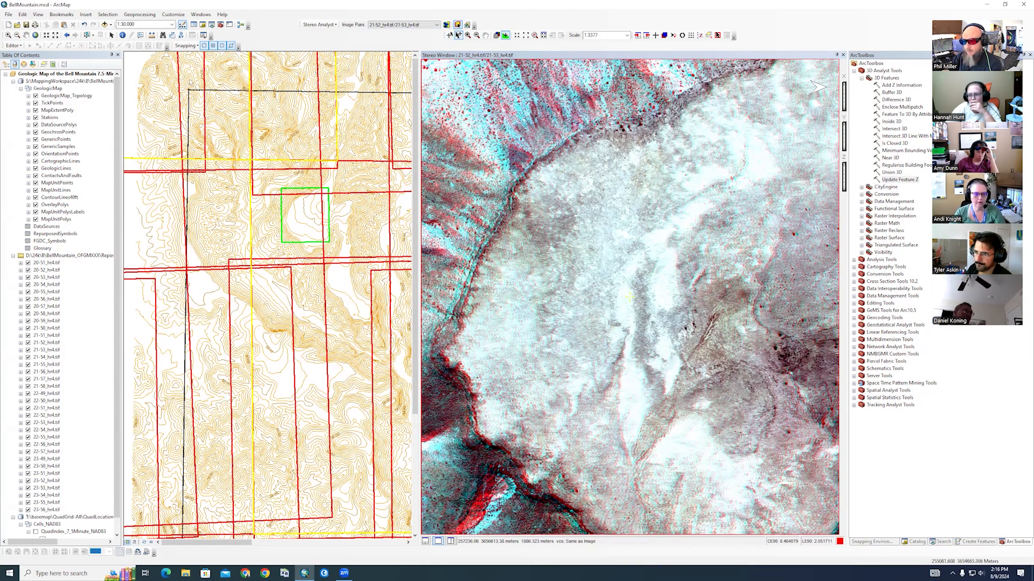
{"action": "scroll", "coordinate": [239, 247], "scroll_direction": "up", "scroll_amount": 4}
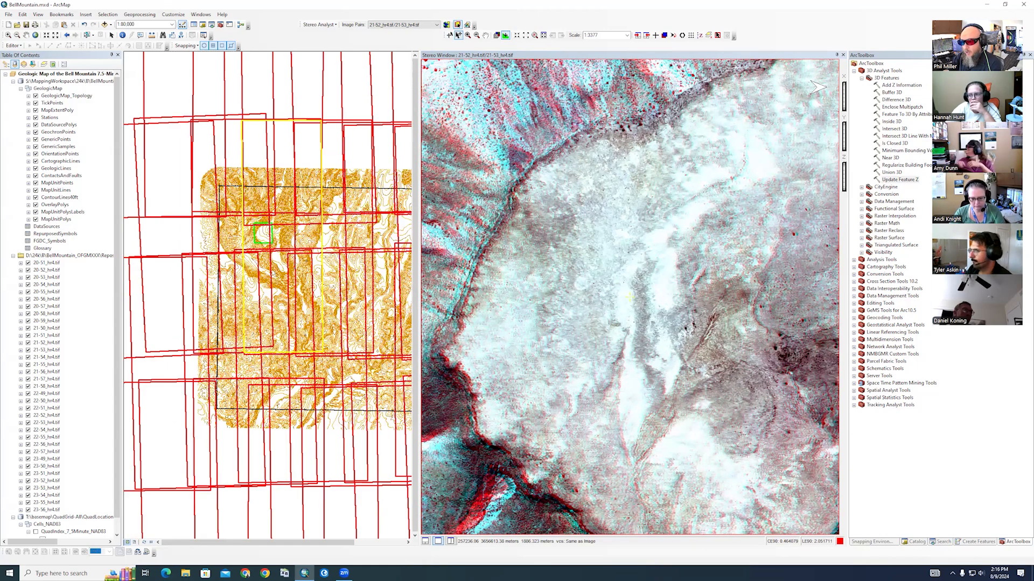
{"action": "scroll", "coordinate": [386, 295], "scroll_direction": "down", "scroll_amount": 7}
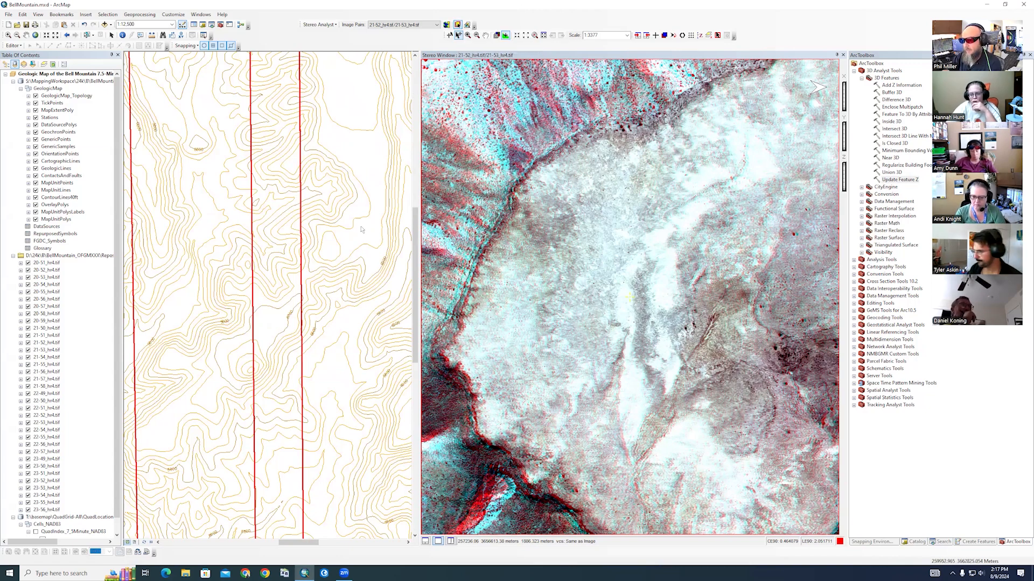
{"action": "key", "text": "Up"}
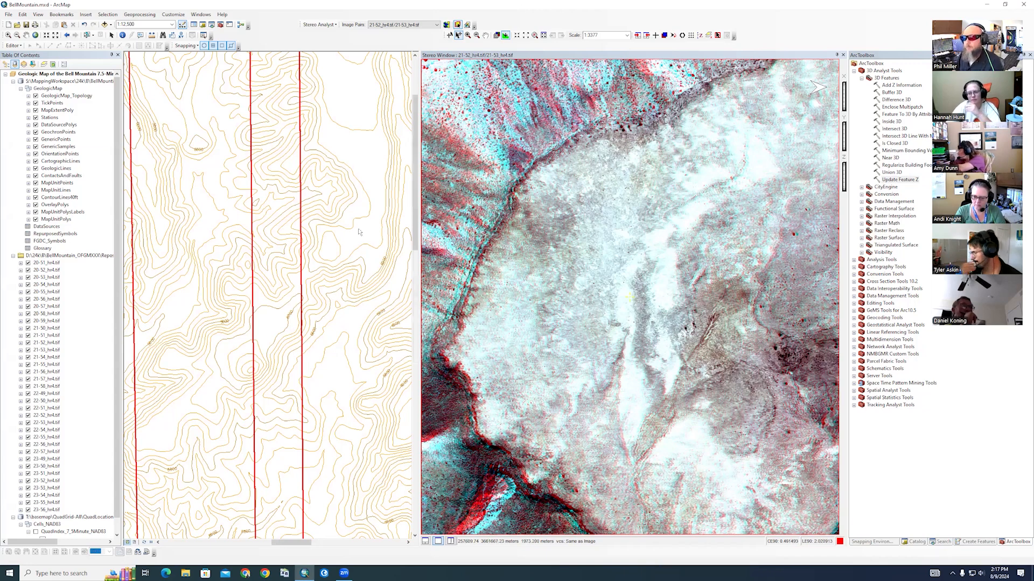
{"action": "key", "text": "Right"}
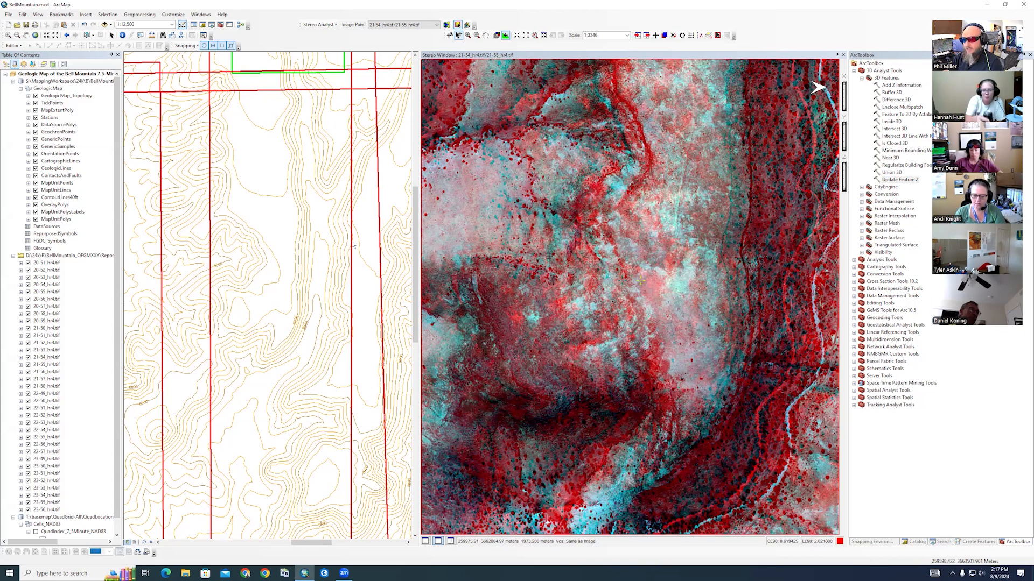
Roam the 21-54_hr4.tif/21-55_hr4.tif stereo image with the 3D floating cursor to the edge of the pair's overlap.
{"action": "scroll", "coordinate": [334, 241], "scroll_direction": "up", "scroll_amount": 2}
{"action": "scroll", "coordinate": [335, 240], "scroll_direction": "down", "scroll_amount": 2}
{"action": "scroll", "coordinate": [334, 240], "scroll_direction": "down", "scroll_amount": 3}
{"action": "scroll", "coordinate": [335, 240], "scroll_direction": "down", "scroll_amount": 1}
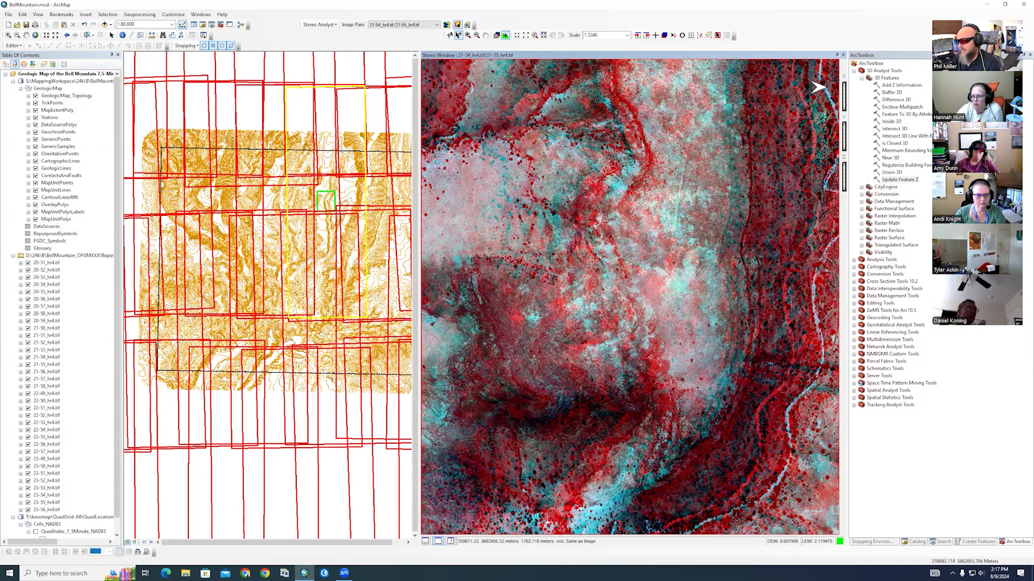
{"action": "left_click_drag", "start_coordinate": [497, 77], "coordinate": [640, 182]}
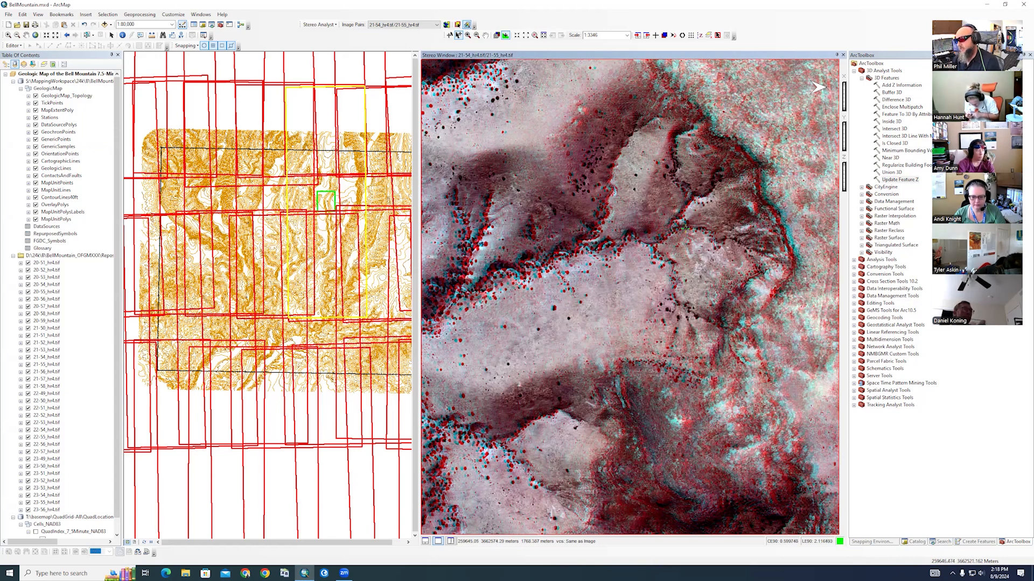
{"action": "key", "text": "F3"}
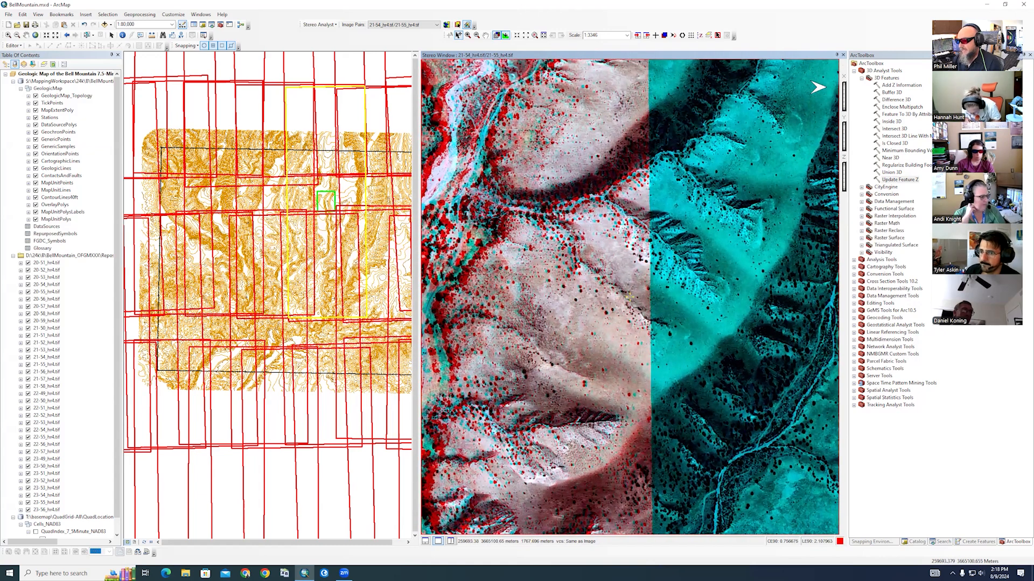
Load the 23-55_hr4.tif/23-56_hr4.tif image pair and roam over its hills and valley with the 3D floating cursor.
{"action": "key", "text": "n"}
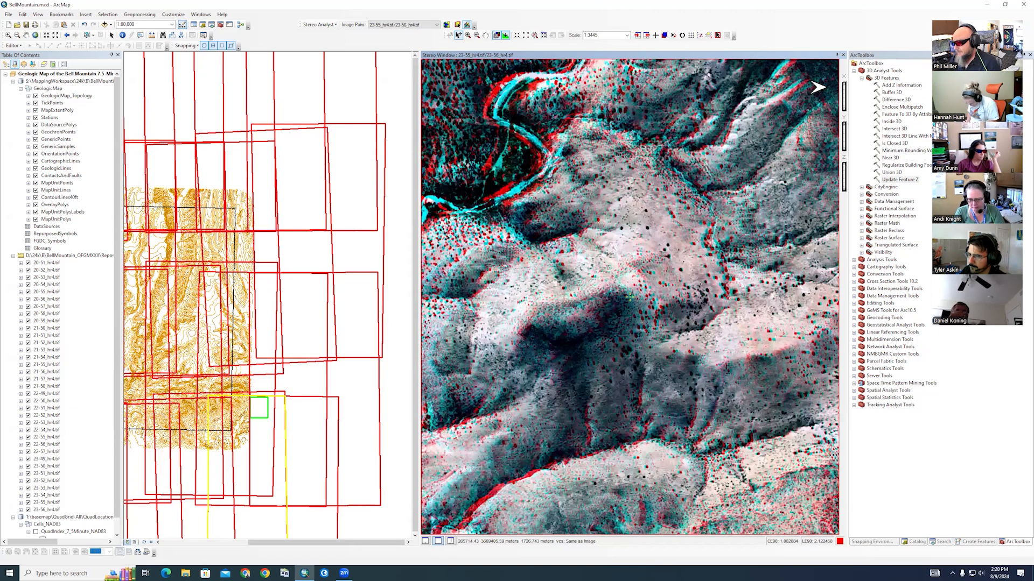
{"action": "key", "text": "Down"}
{"action": "key", "text": "Down"}
{"action": "key", "text": "Down"}
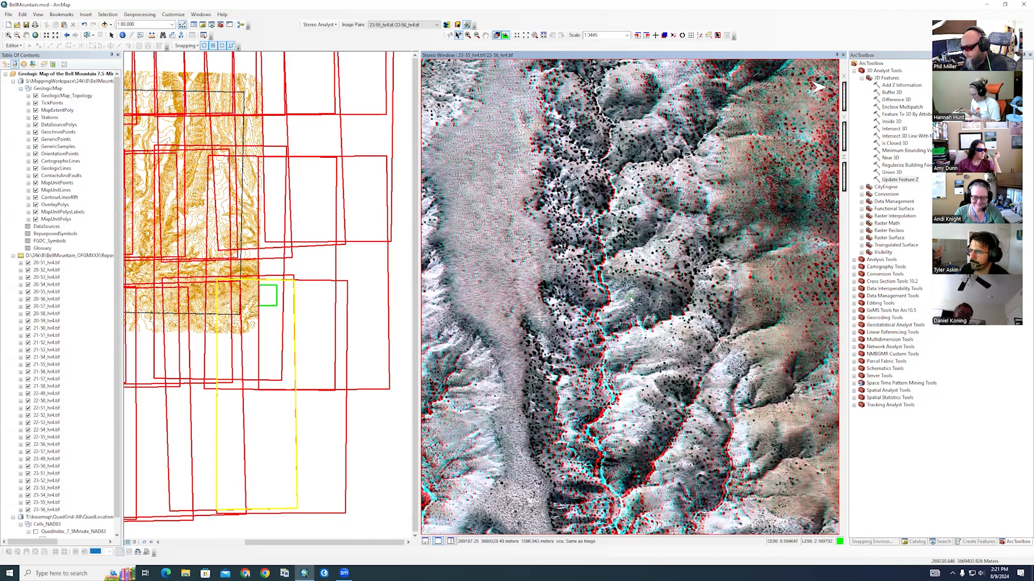
{"action": "key", "text": "F3"}
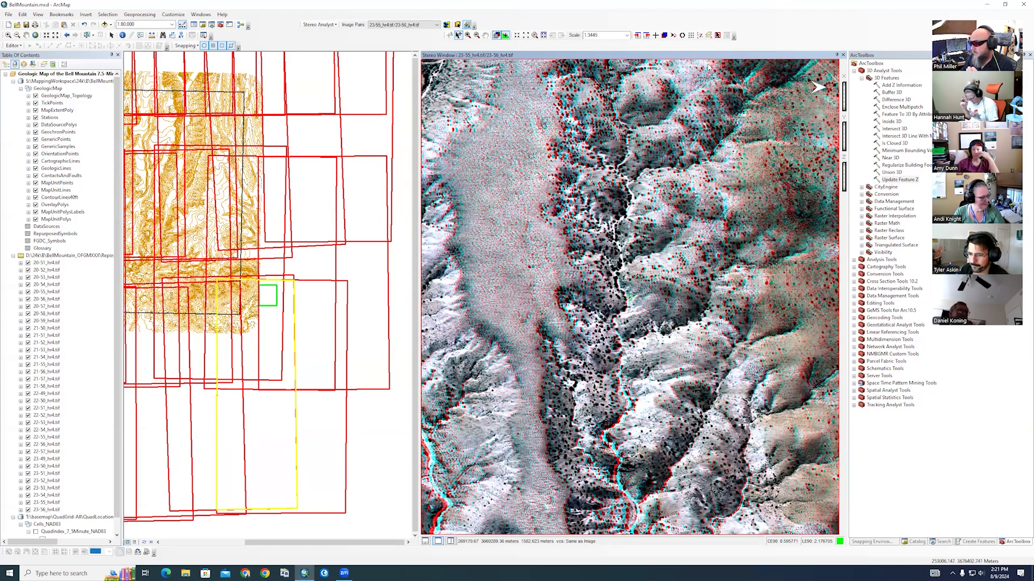
Display the 21-57_hr4.tif/21-56_hr4.tif image pair in the stereo window and look through the available stereo pairs.
{"action": "left_click", "coordinate": [430, 26]}
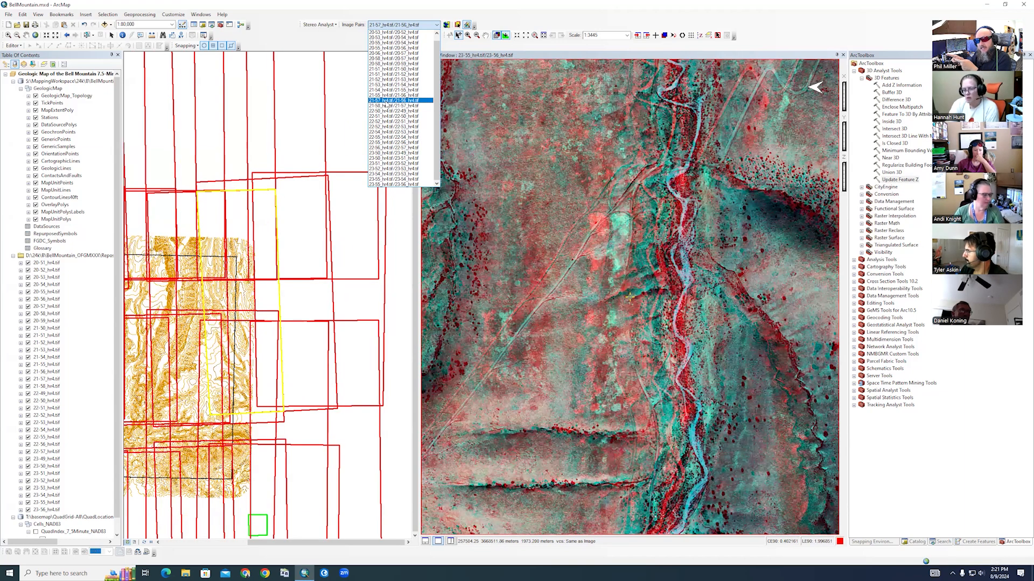
{"action": "left_click", "coordinate": [386, 101]}
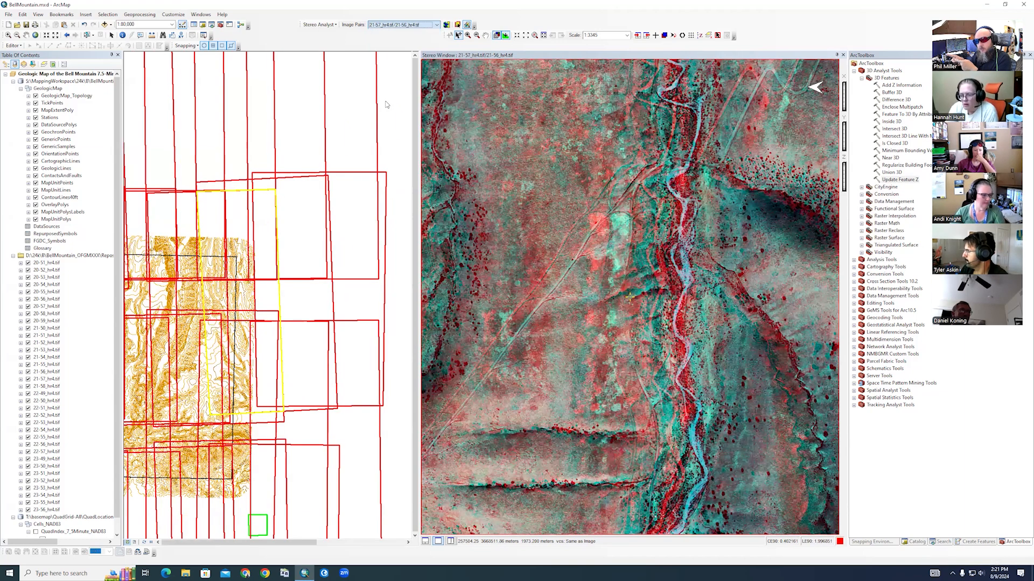
{"action": "left_click", "coordinate": [401, 25]}
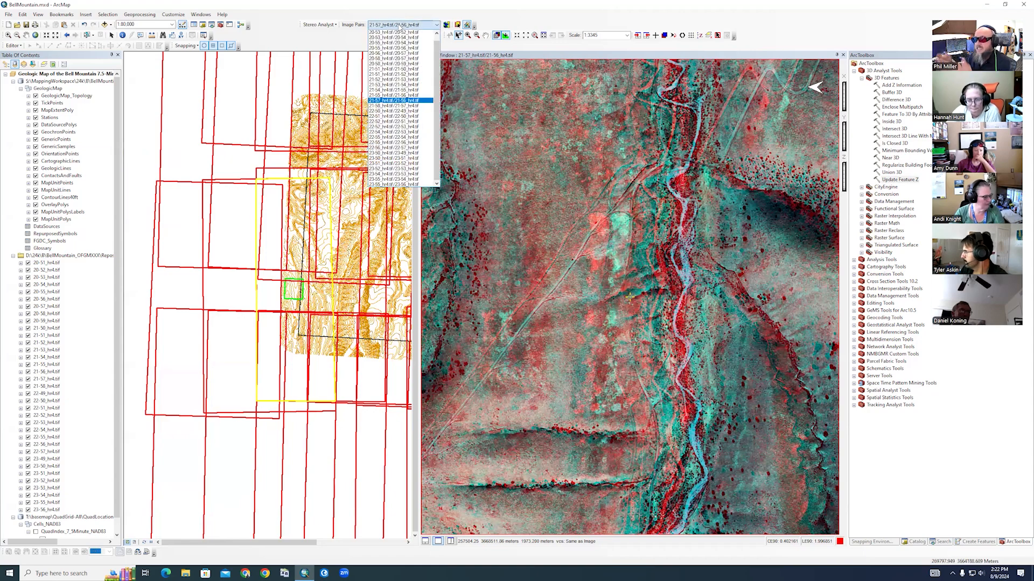
{"action": "left_click", "coordinate": [402, 17]}
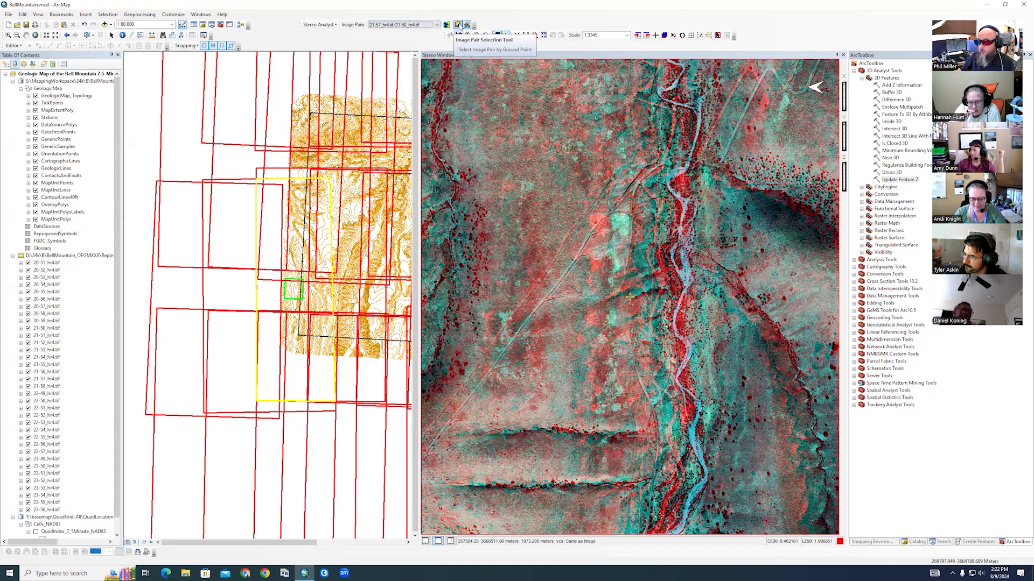
{"action": "left_click", "coordinate": [400, 27]}
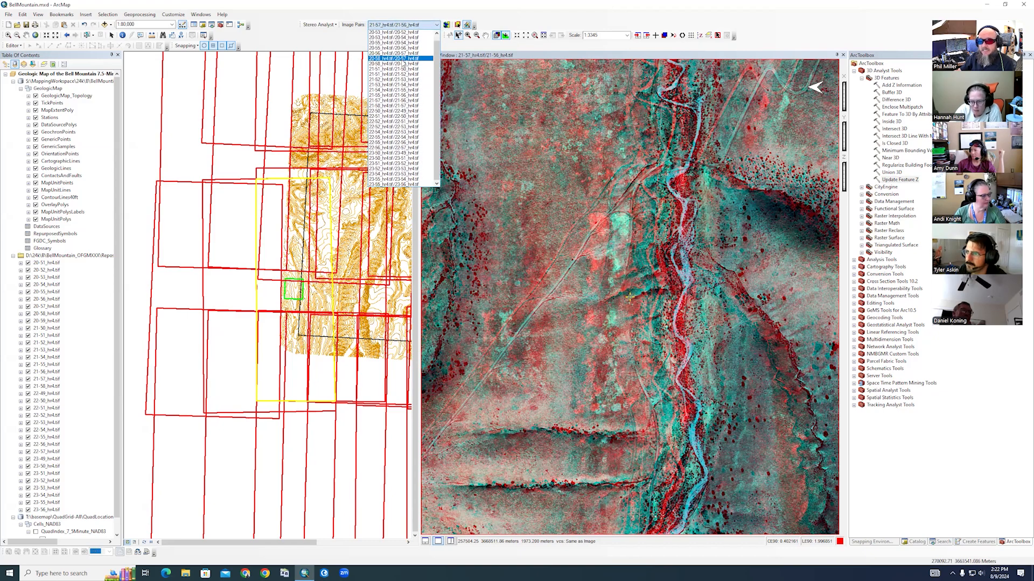
{"action": "left_click", "coordinate": [378, 10]}
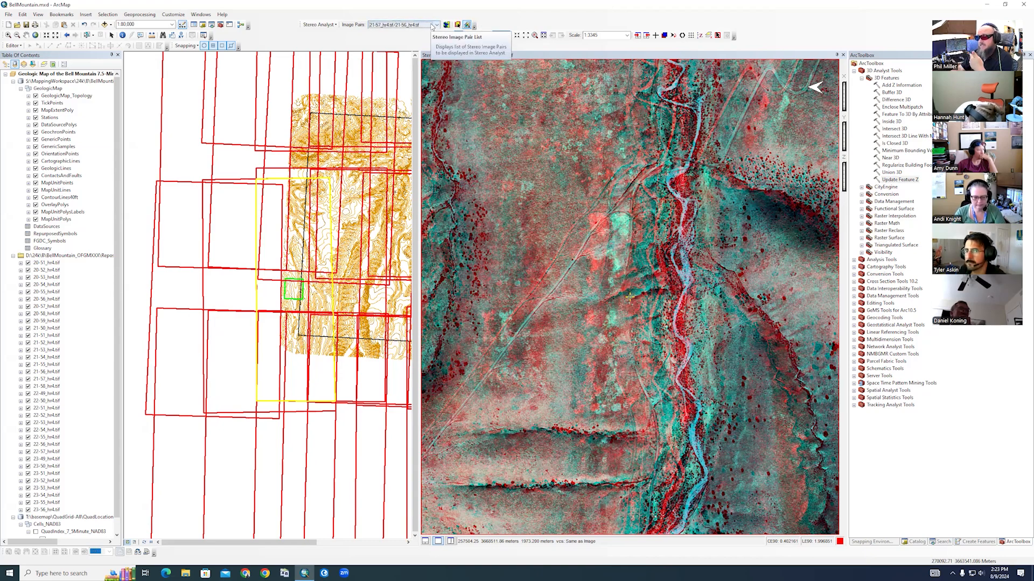
Review the ArcMap display, footprint colour and image pair threshold settings in the Stereo Analyst options.
{"action": "left_click", "coordinate": [333, 27]}
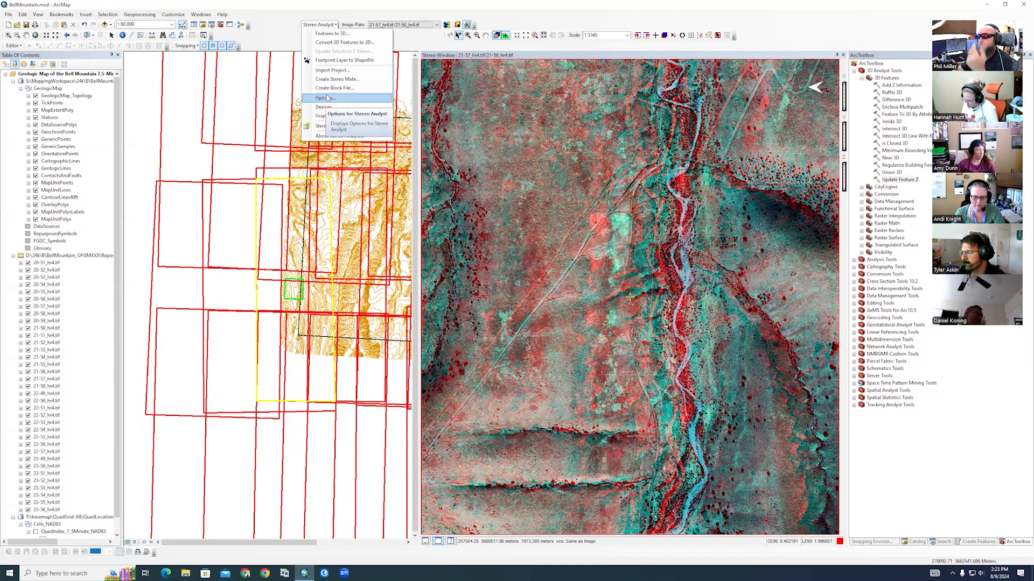
{"action": "left_click", "coordinate": [329, 99]}
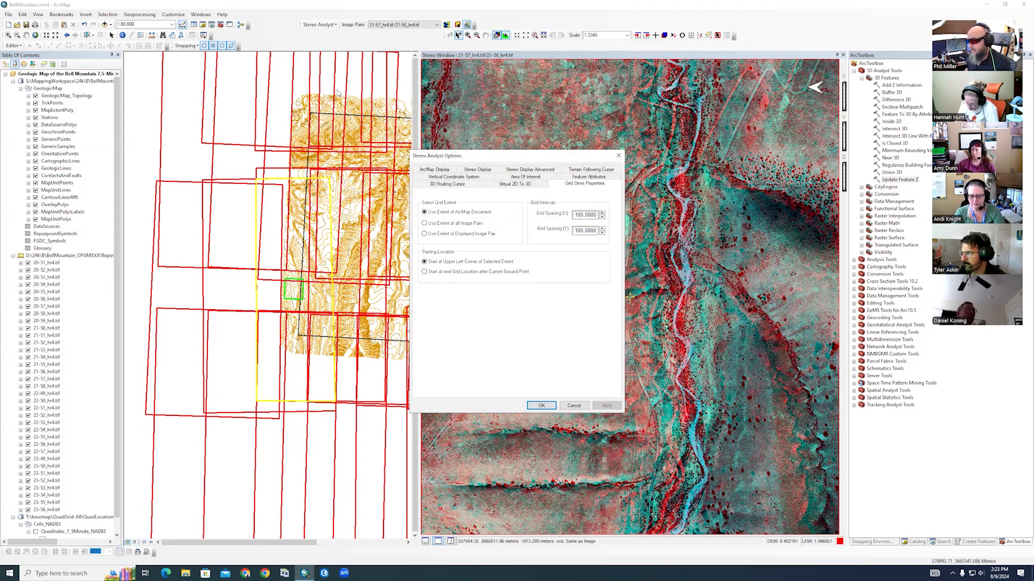
{"action": "left_click", "coordinate": [446, 171]}
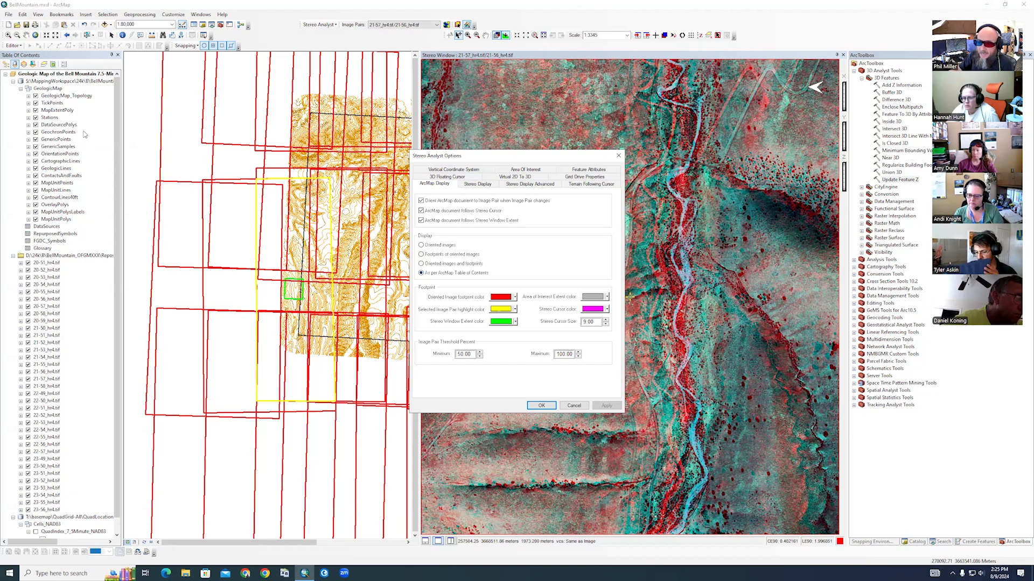
{"action": "left_click", "coordinate": [6, 58]}
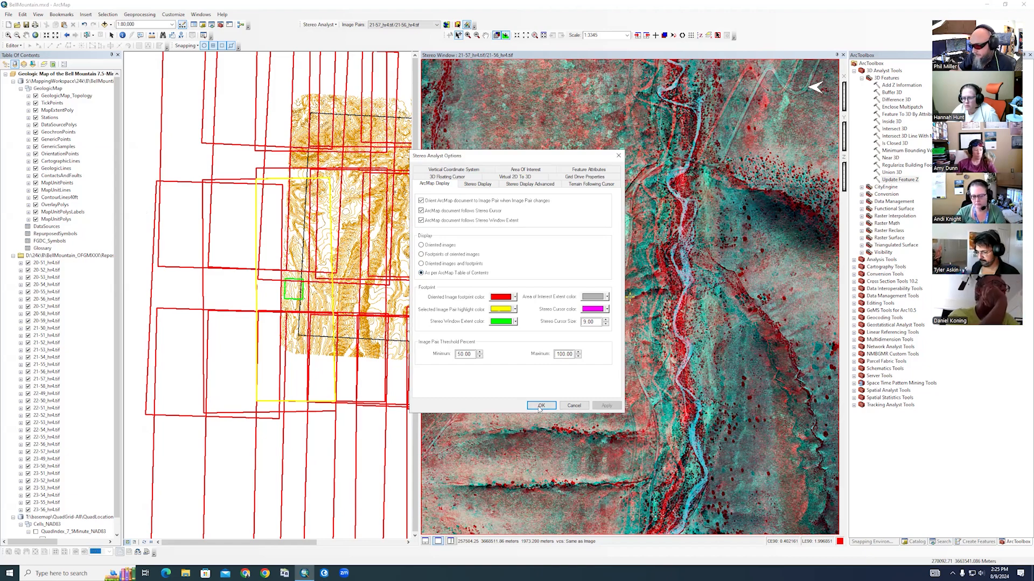
{"action": "left_click", "coordinate": [541, 405]}
List the map layers by drawing order and turn on the Stereo Cursor Footprint layer to locate the cursor in the map.
{"action": "left_click", "coordinate": [7, 64]}
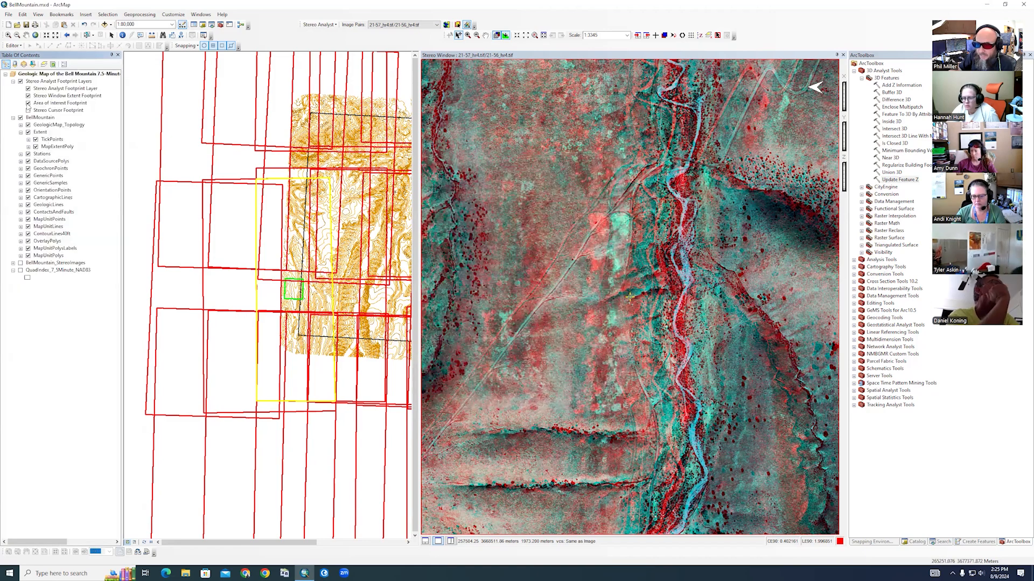
{"action": "left_click", "coordinate": [29, 110]}
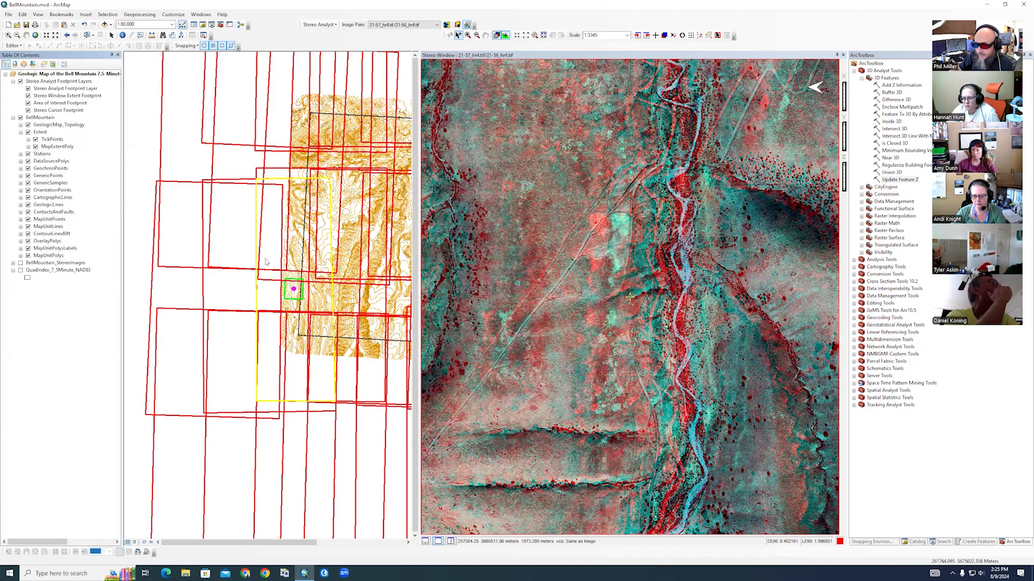
{"action": "scroll", "coordinate": [295, 292], "scroll_direction": "up", "scroll_amount": 3}
{"action": "scroll", "coordinate": [296, 292], "scroll_direction": "down", "scroll_amount": 10}
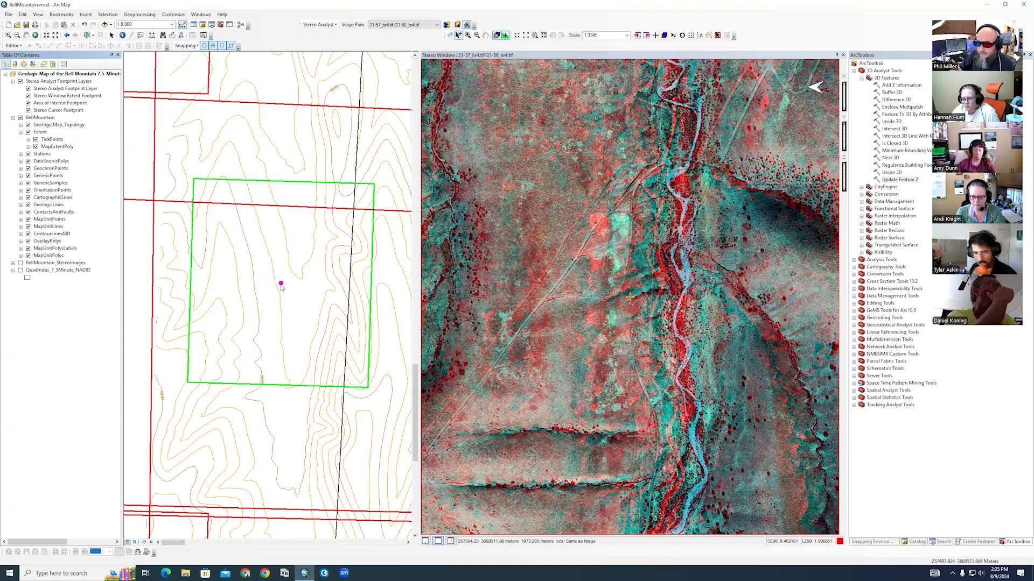
Switch the Area of Interest Footprint layer off and back on to examine what it shows in the map.
{"action": "left_click", "coordinate": [28, 111]}
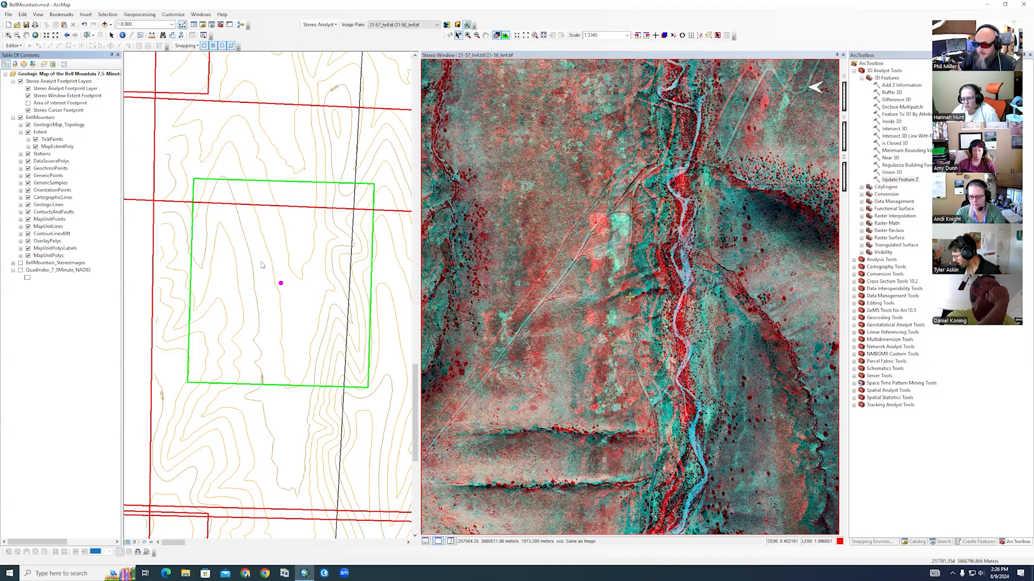
{"action": "scroll", "coordinate": [261, 260], "scroll_direction": "up", "scroll_amount": 1}
{"action": "scroll", "coordinate": [259, 264], "scroll_direction": "down", "scroll_amount": 3}
{"action": "scroll", "coordinate": [259, 263], "scroll_direction": "down", "scroll_amount": 2}
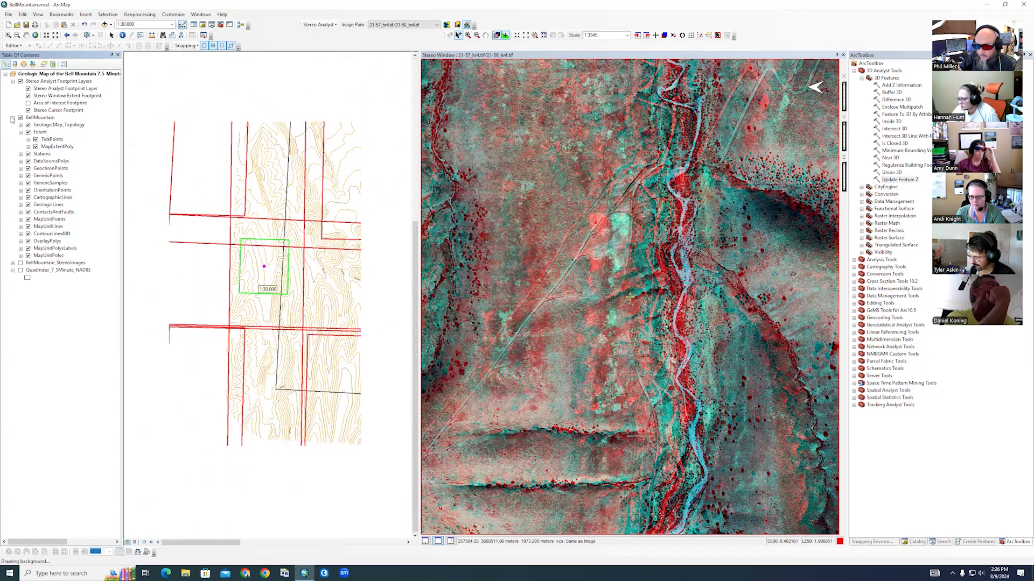
{"action": "left_click", "coordinate": [28, 103]}
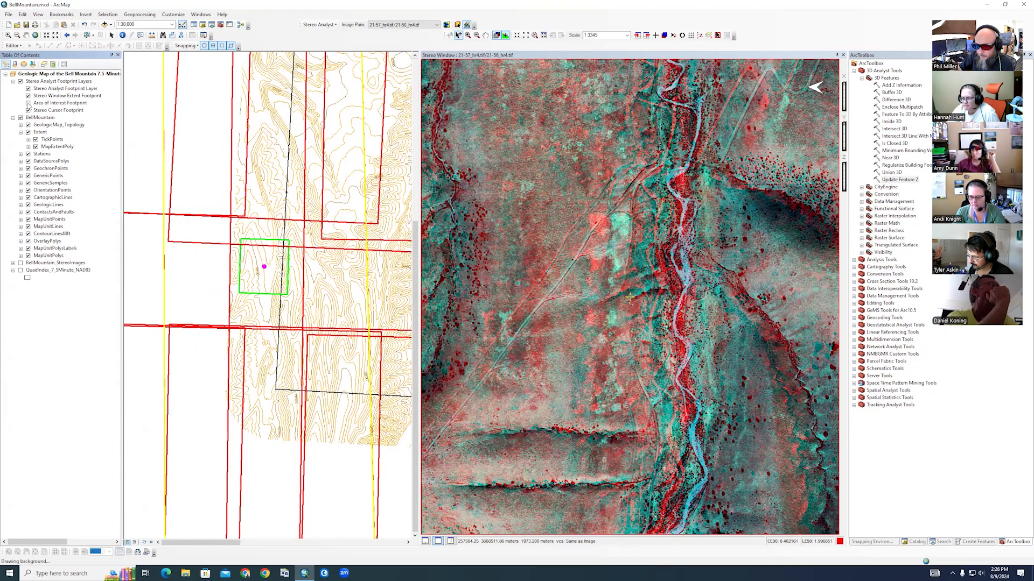
Toggle the Stereo Window Extent Footprint layer to identify the outline of the stereo window's extent in the map.
{"action": "left_click", "coordinate": [28, 95]}
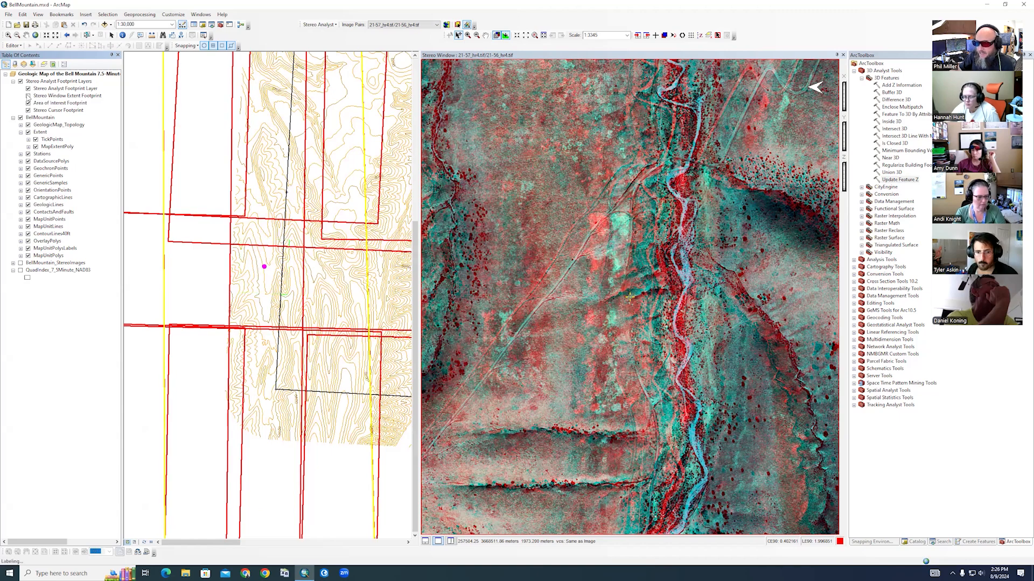
{"action": "left_click", "coordinate": [28, 95]}
{"action": "left_click", "coordinate": [28, 96]}
{"action": "left_click", "coordinate": [28, 96]}
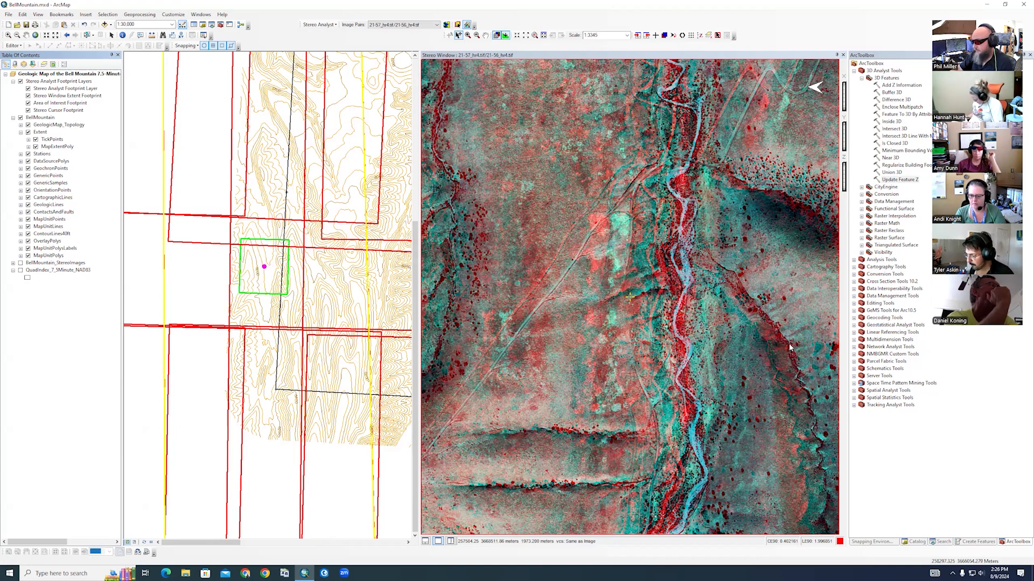
{"action": "left_click", "coordinate": [28, 96]}
Toggle the Stereo Analyst Footprint Layer and the whole footprint group to examine the image footprints across the quadrangle.
{"action": "left_click", "coordinate": [28, 88]}
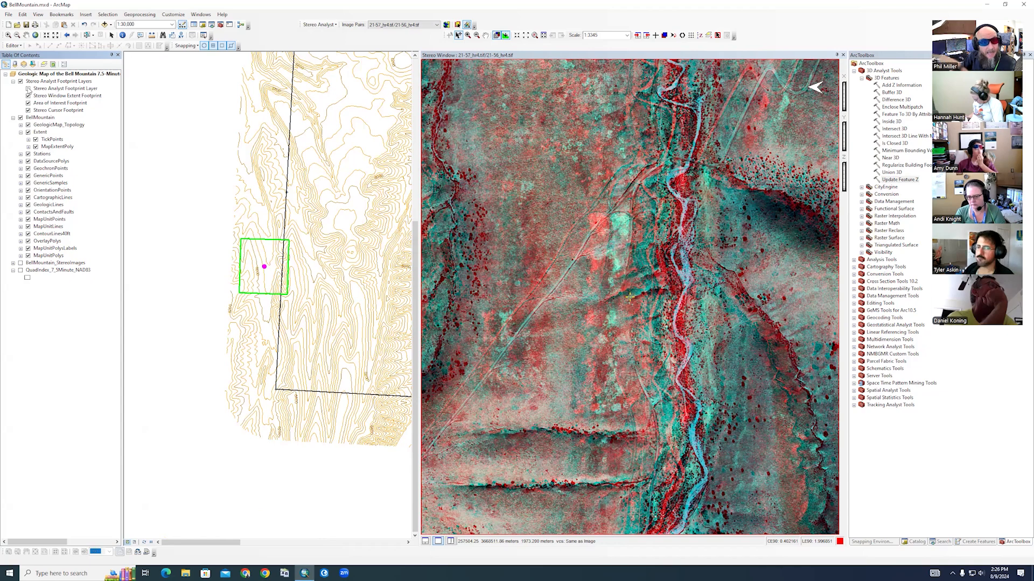
{"action": "left_click", "coordinate": [28, 89]}
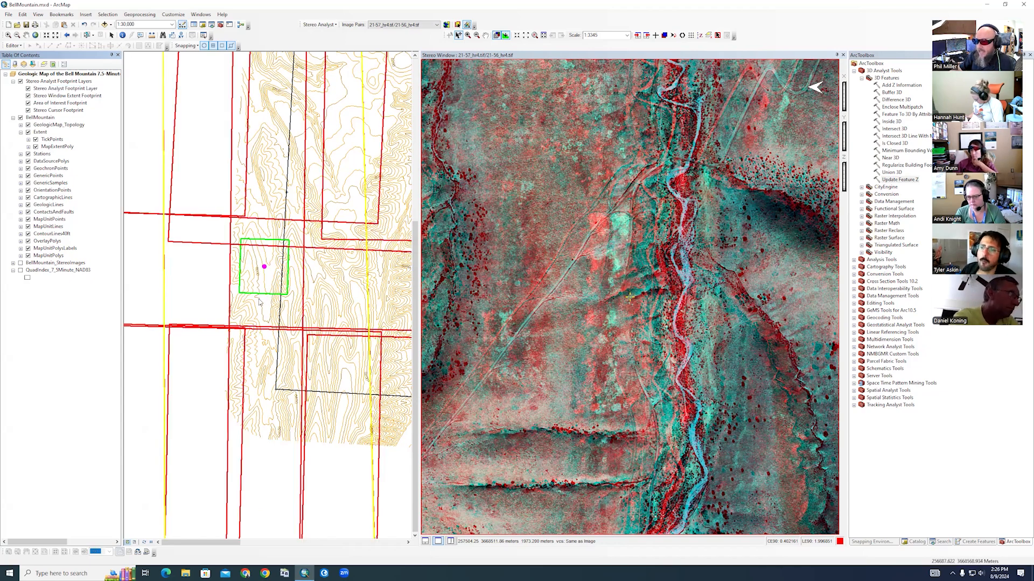
{"action": "scroll", "coordinate": [259, 303], "scroll_direction": "up", "scroll_amount": 3}
{"action": "scroll", "coordinate": [258, 302], "scroll_direction": "down", "scroll_amount": 6}
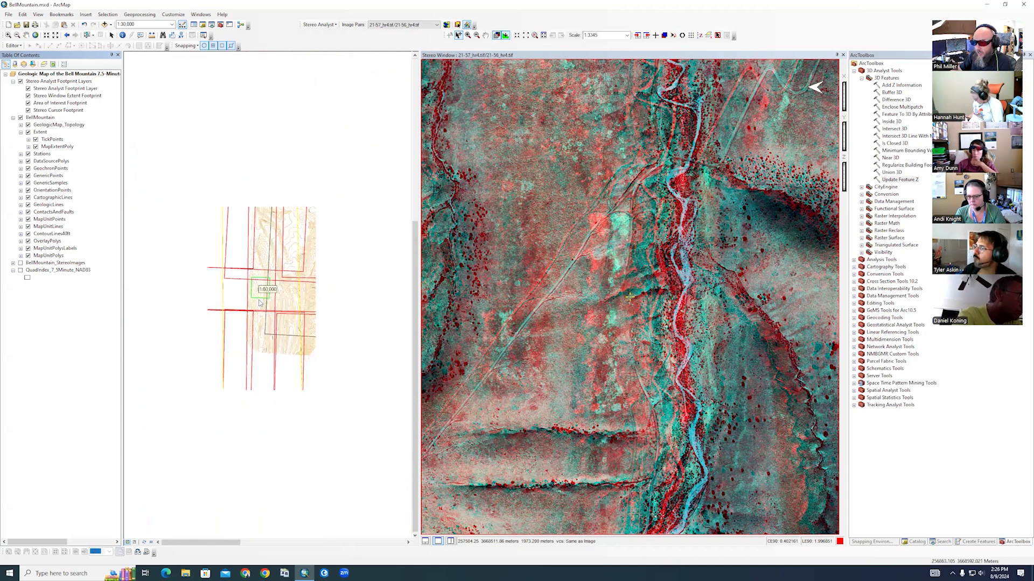
{"action": "scroll", "coordinate": [259, 303], "scroll_direction": "down", "scroll_amount": 2}
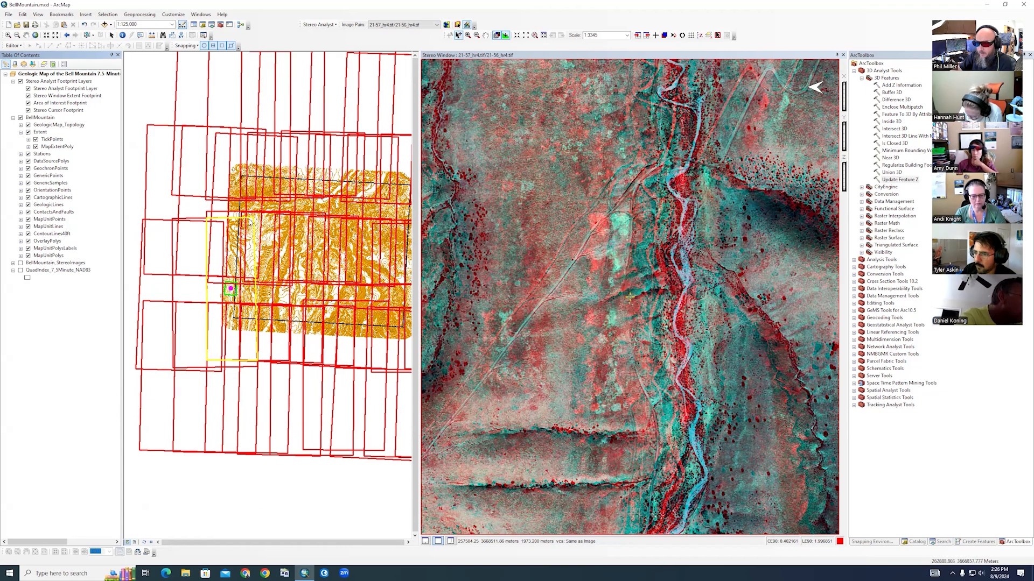
{"action": "left_click", "coordinate": [21, 82]}
{"action": "left_click", "coordinate": [20, 82]}
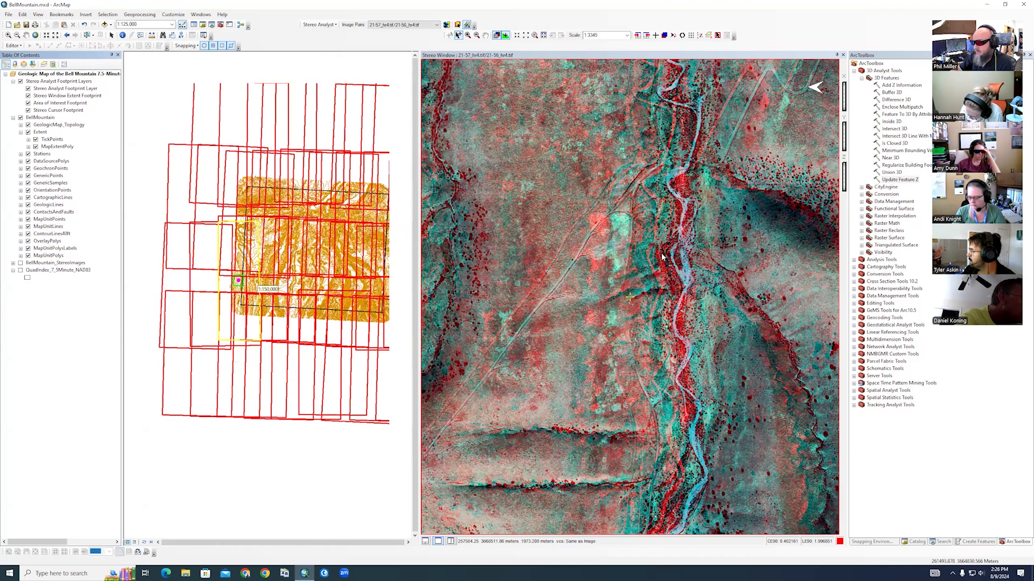
Set the Stereo Display options to show only the image pair overlap region.
{"action": "left_click", "coordinate": [319, 24]}
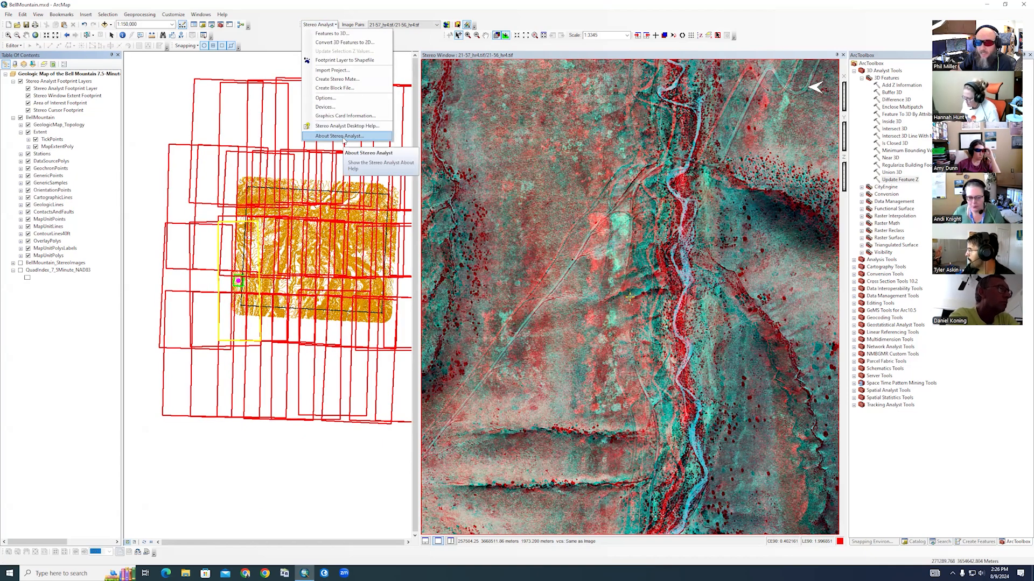
{"action": "left_click", "coordinate": [336, 98]}
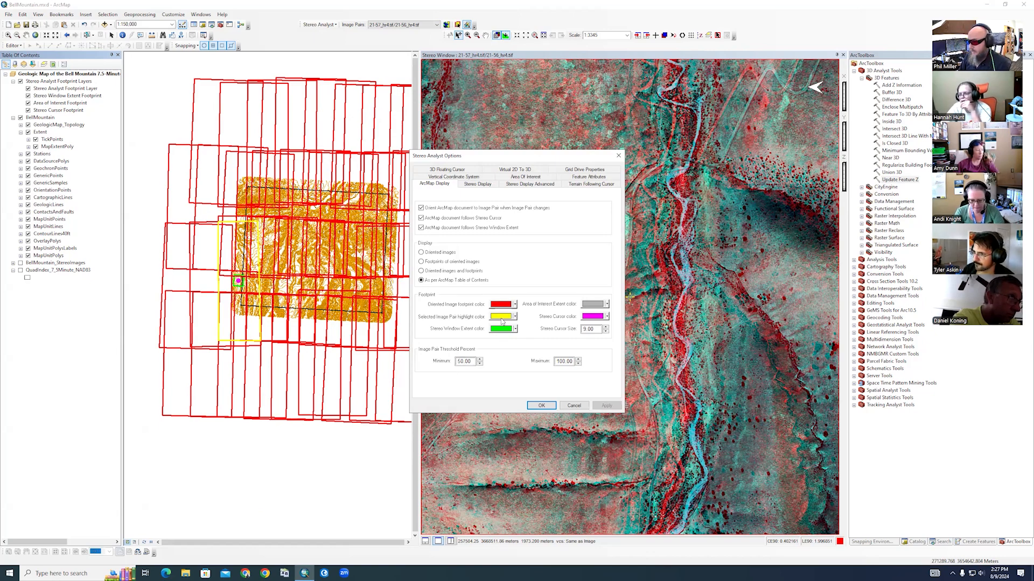
{"action": "left_click", "coordinate": [478, 185]}
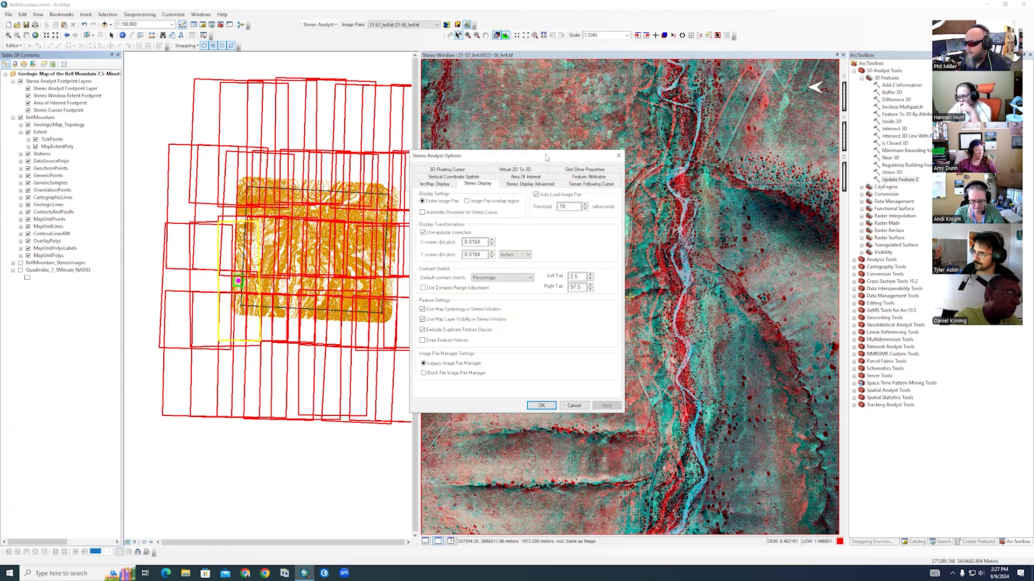
{"action": "left_click_drag", "start_coordinate": [545, 156], "coordinate": [328, 136]}
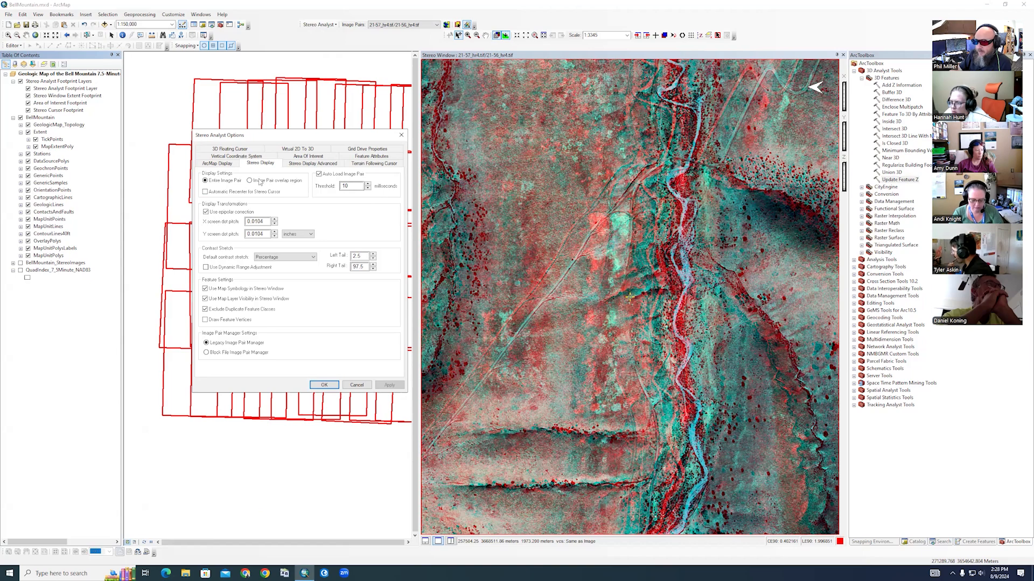
{"action": "left_click", "coordinate": [248, 182]}
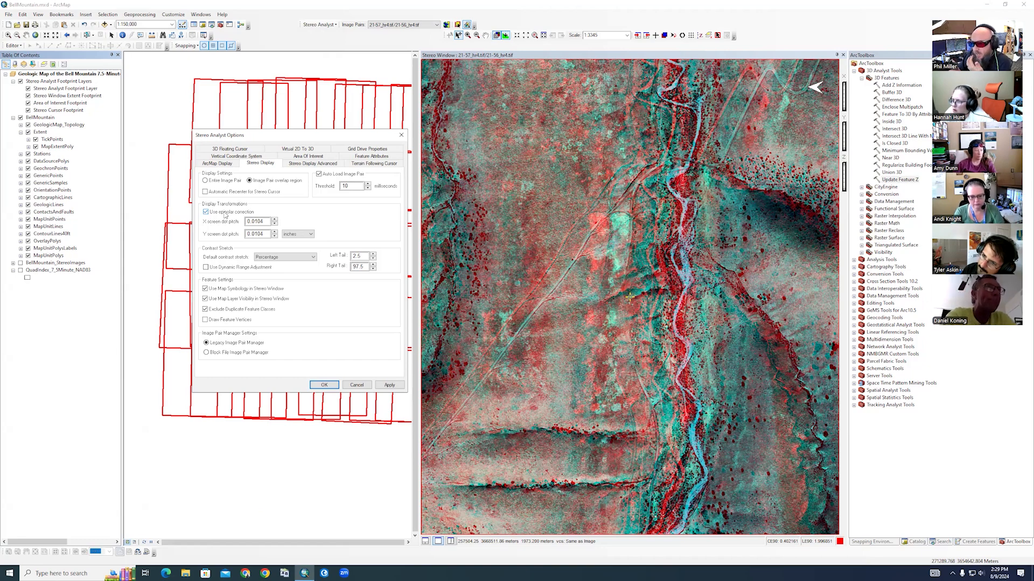
Apply Standard Deviations as the default contrast stretch for the stereo image.
{"action": "left_click", "coordinate": [260, 259]}
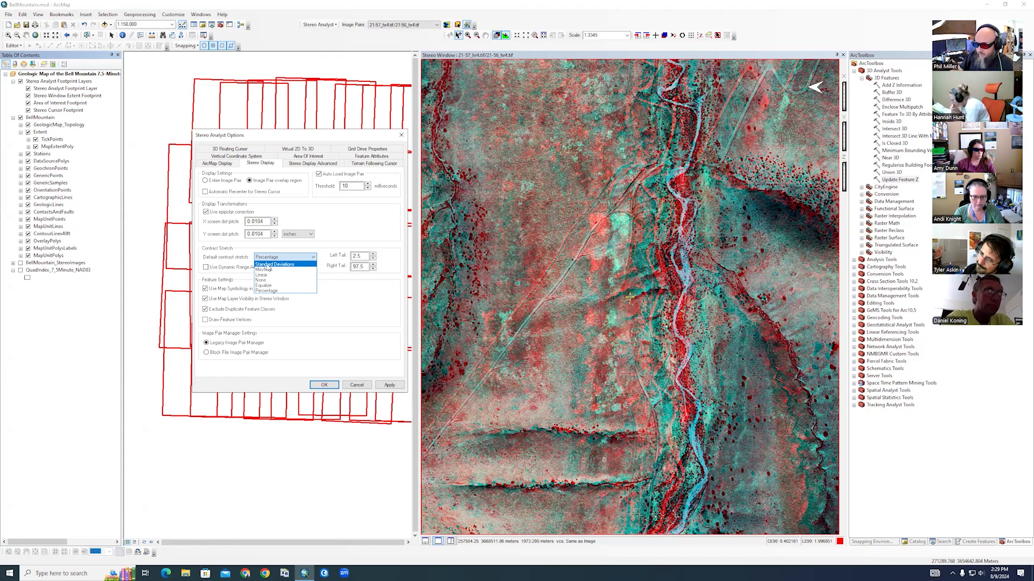
{"action": "left_click", "coordinate": [268, 265]}
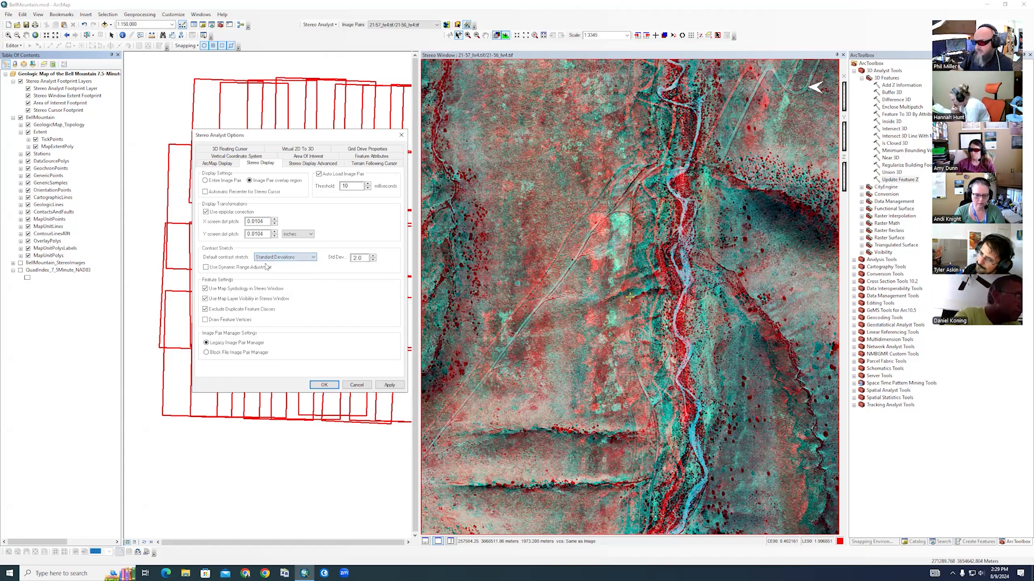
{"action": "left_click", "coordinate": [396, 389]}
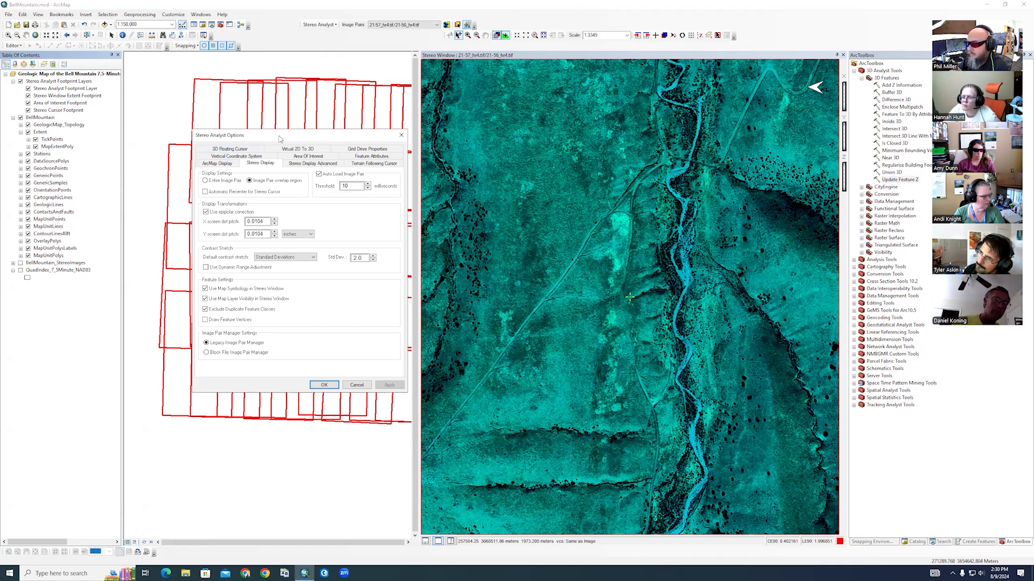
Close the Stereo Analyst options and display the 21-54_hr4.tif/21-55_hr4.tif image pair in the stereo window.
{"action": "left_click_drag", "start_coordinate": [282, 136], "coordinate": [506, 178]}
{"action": "left_click", "coordinate": [626, 177]}
{"action": "left_click", "coordinate": [457, 24]}
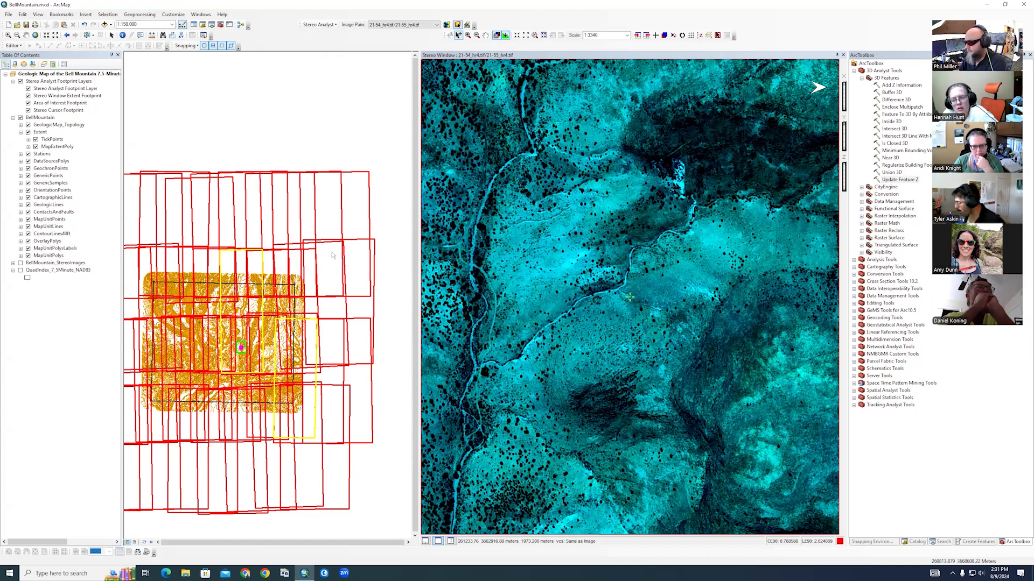
Enable Use Dynamic Range Adjustment in the Stereo Display options and apply it to the stereo image.
{"action": "left_click", "coordinate": [319, 25]}
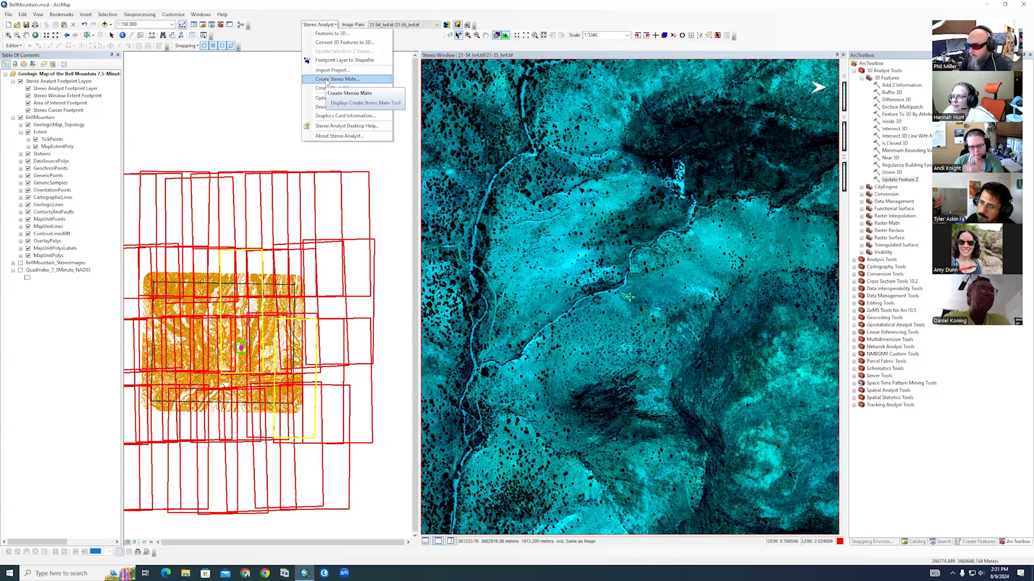
{"action": "left_click", "coordinate": [333, 99]}
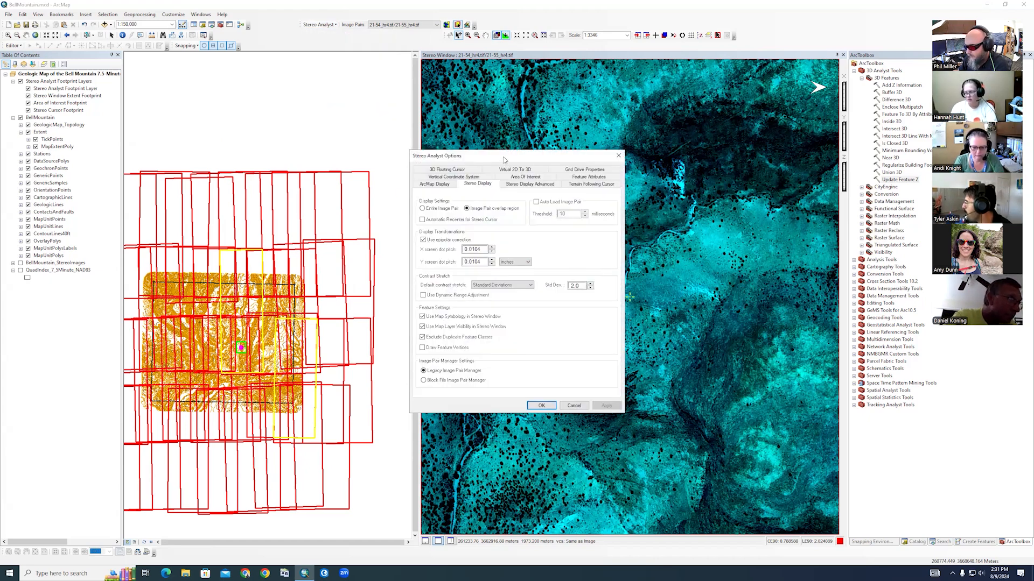
{"action": "left_click_drag", "start_coordinate": [505, 159], "coordinate": [276, 109]}
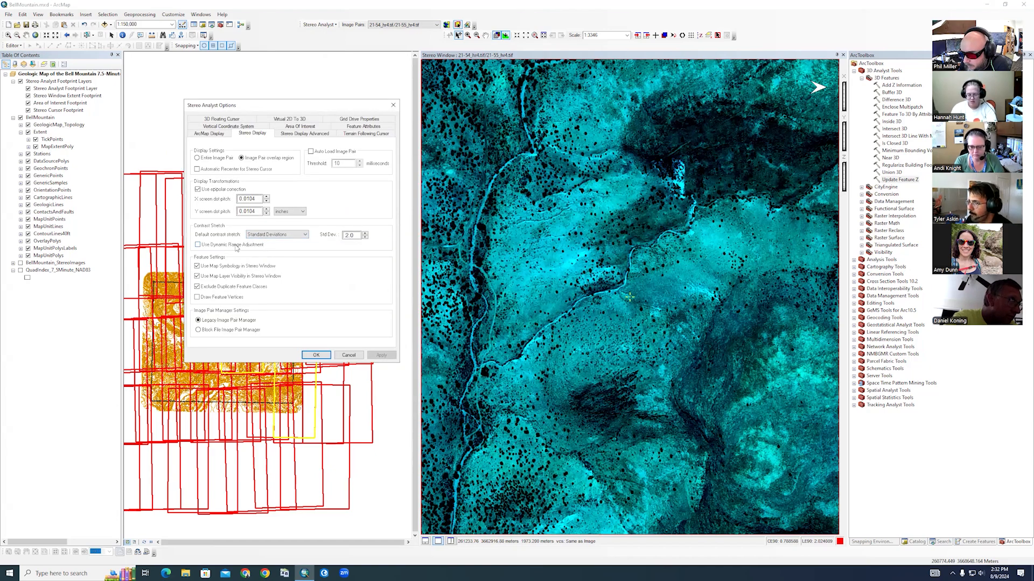
{"action": "left_click", "coordinate": [236, 245]}
{"action": "left_click", "coordinate": [381, 355]}
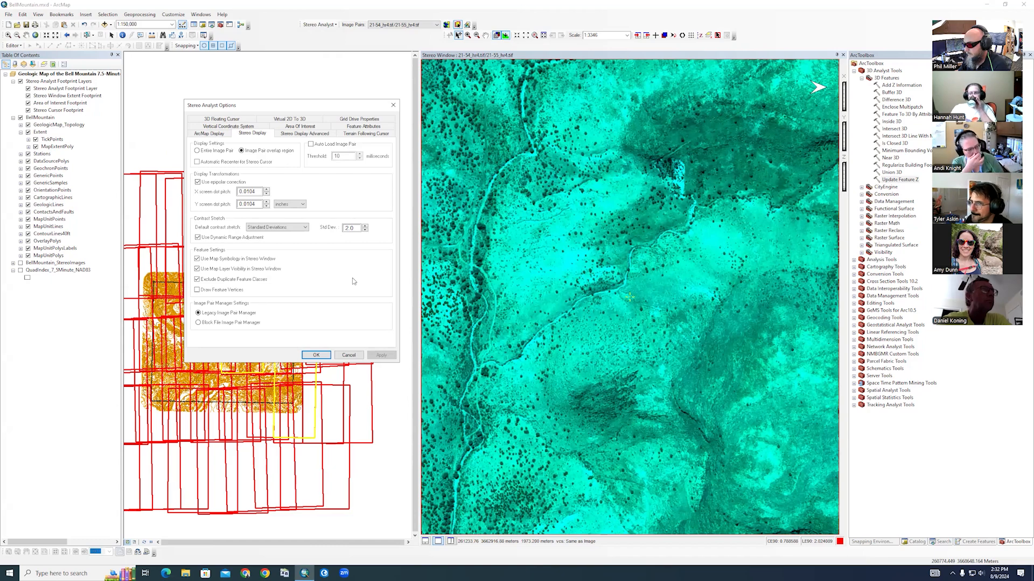
Try the Min/Max and Percentage default contrast stretches on the stereo image, accepting Percentage.
{"action": "left_click", "coordinate": [273, 227]}
{"action": "left_click", "coordinate": [270, 238]}
{"action": "left_click", "coordinate": [382, 356]}
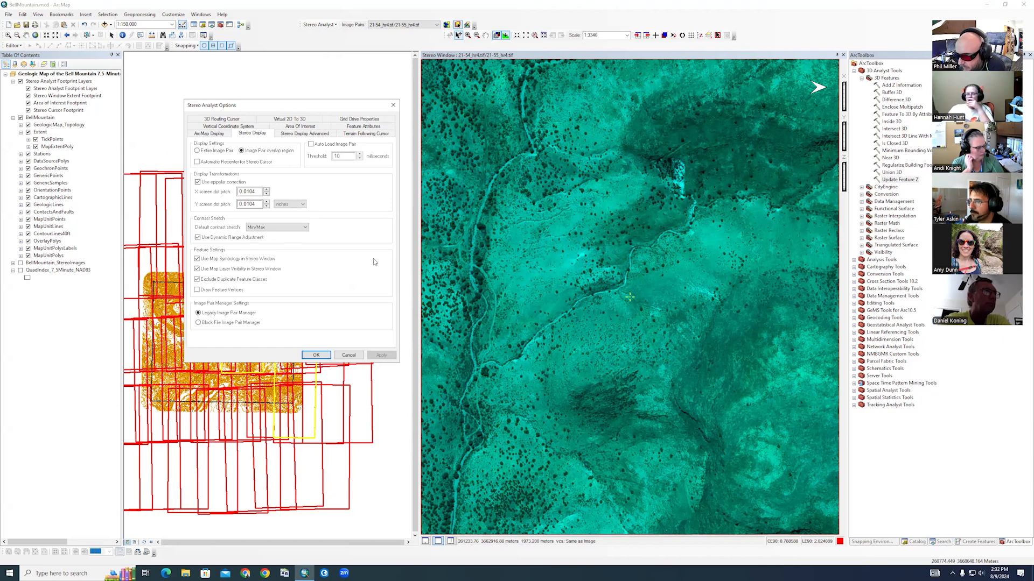
{"action": "left_click", "coordinate": [303, 227]}
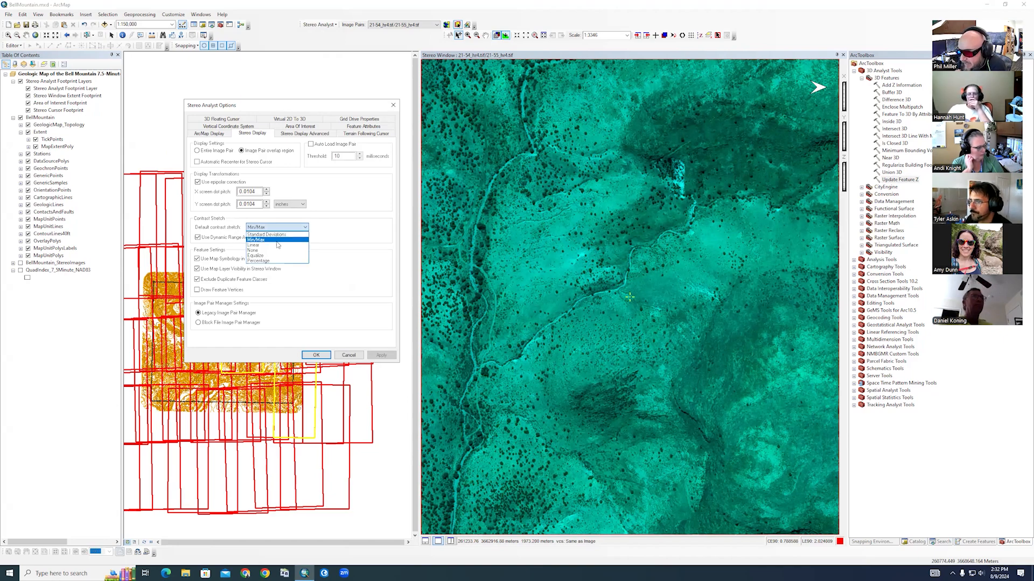
{"action": "left_click", "coordinate": [274, 259]}
{"action": "left_click", "coordinate": [380, 356]}
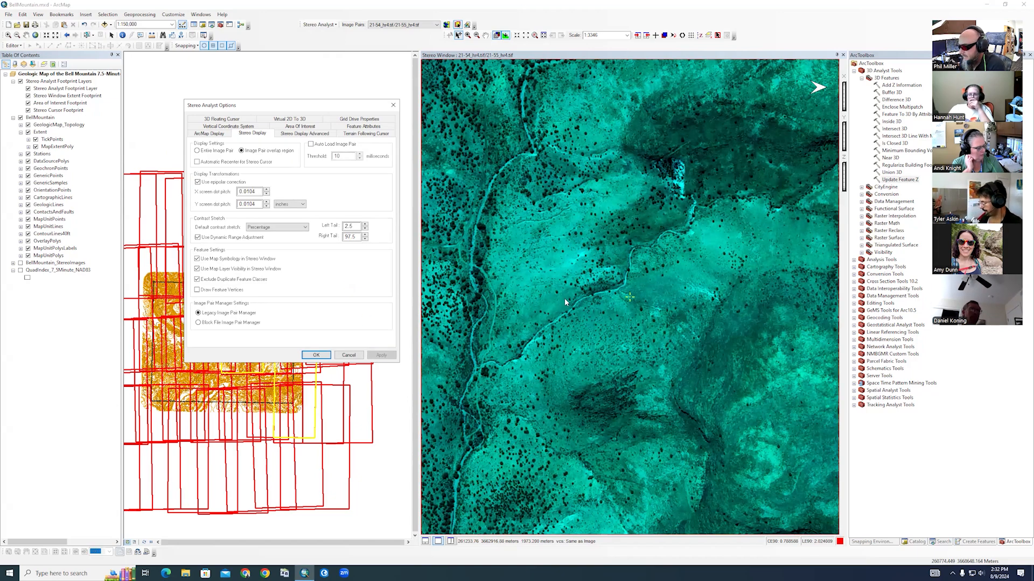
{"action": "left_click", "coordinate": [316, 356]}
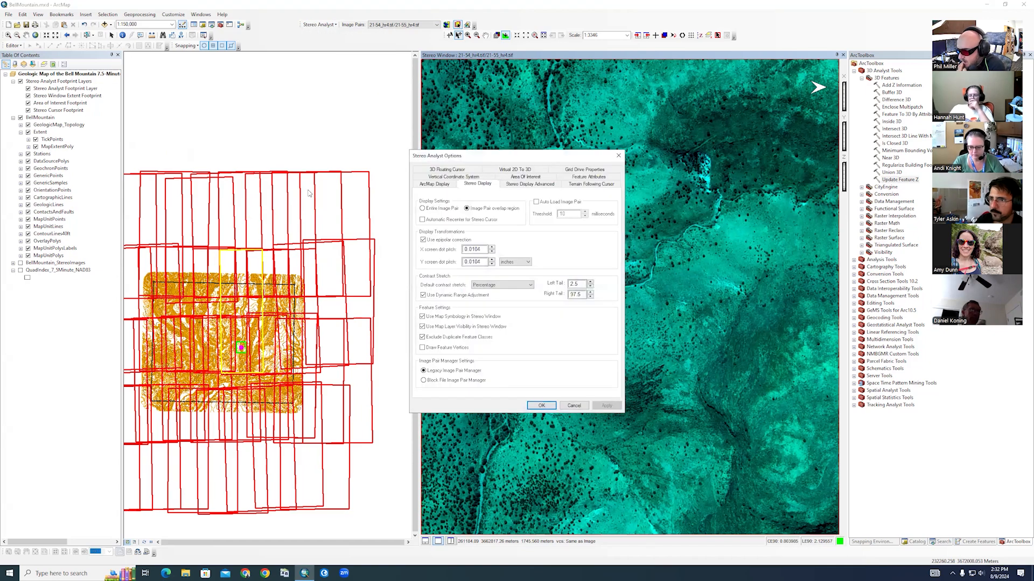
Set the default contrast stretch to None in the Stereo Display options and accept the settings.
{"action": "left_click", "coordinate": [502, 284]}
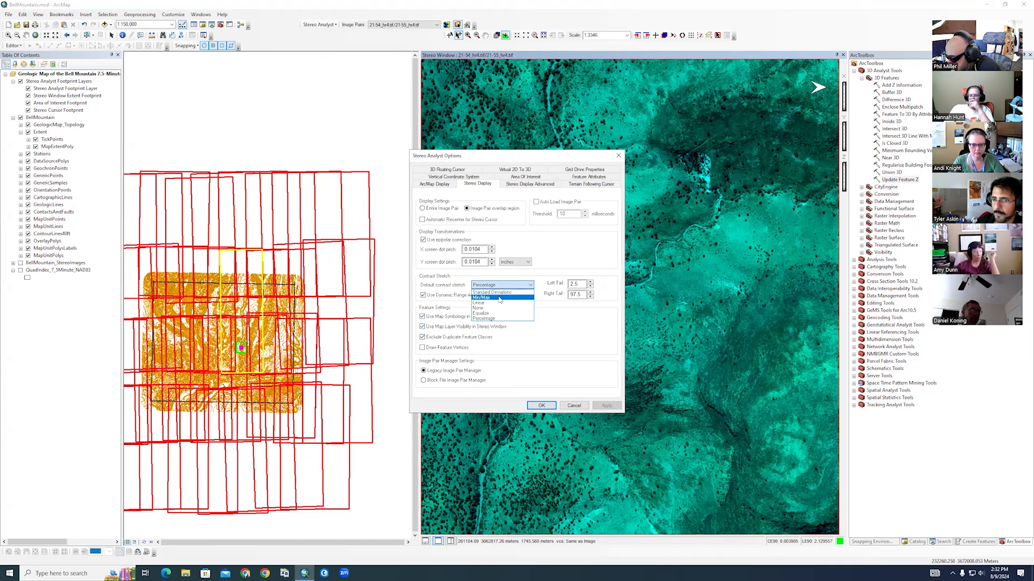
{"action": "left_click", "coordinate": [493, 316]}
{"action": "left_click_drag", "start_coordinate": [525, 159], "coordinate": [308, 142]}
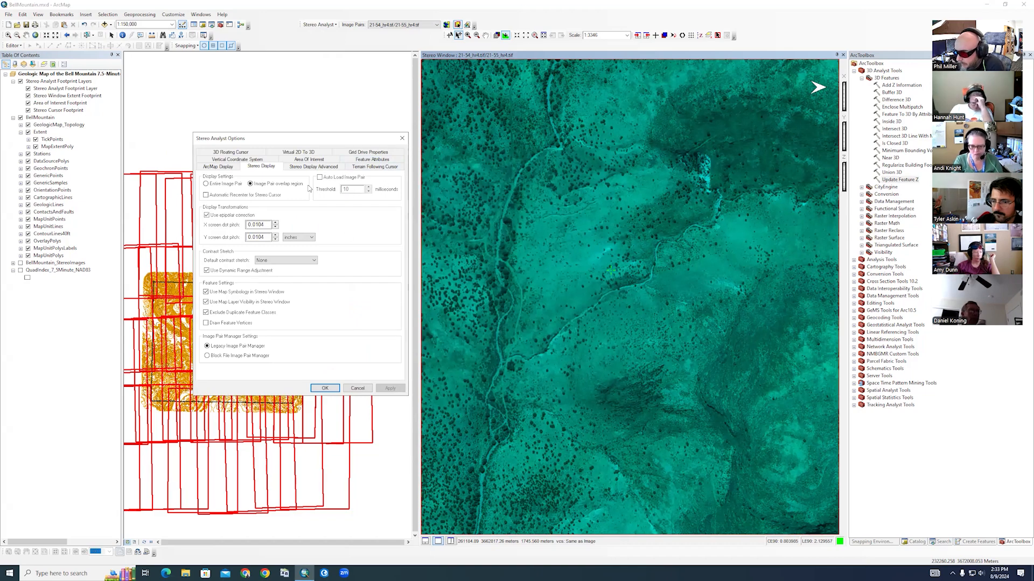
{"action": "left_click", "coordinate": [320, 177]}
{"action": "left_click", "coordinate": [320, 178]}
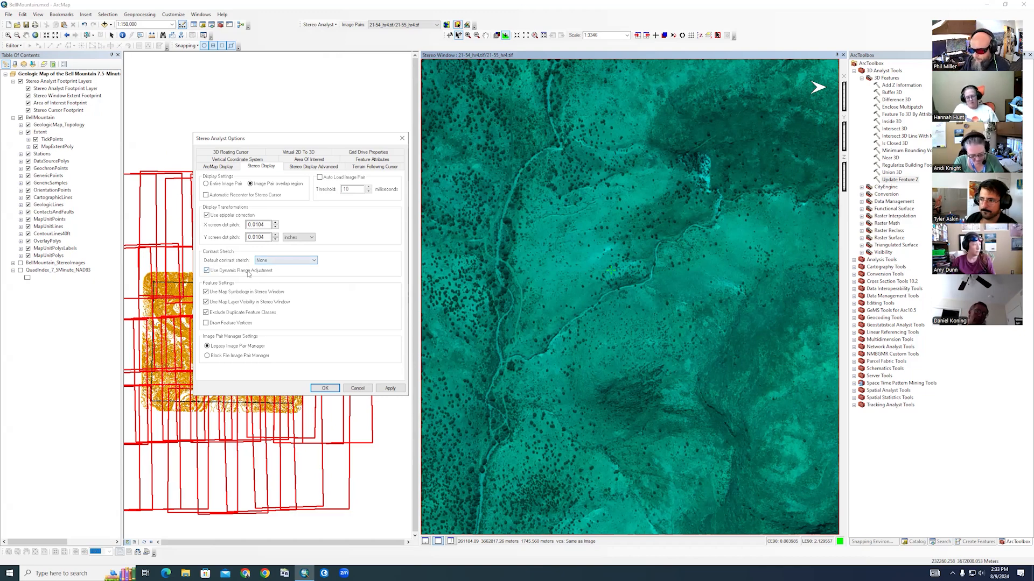
{"action": "left_click", "coordinate": [390, 388]}
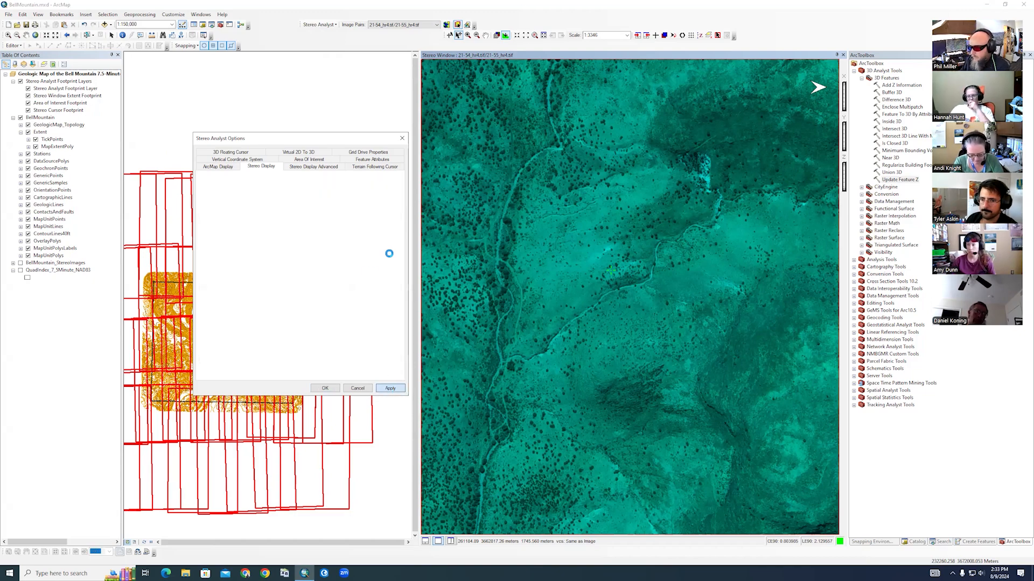
{"action": "left_click", "coordinate": [328, 388]}
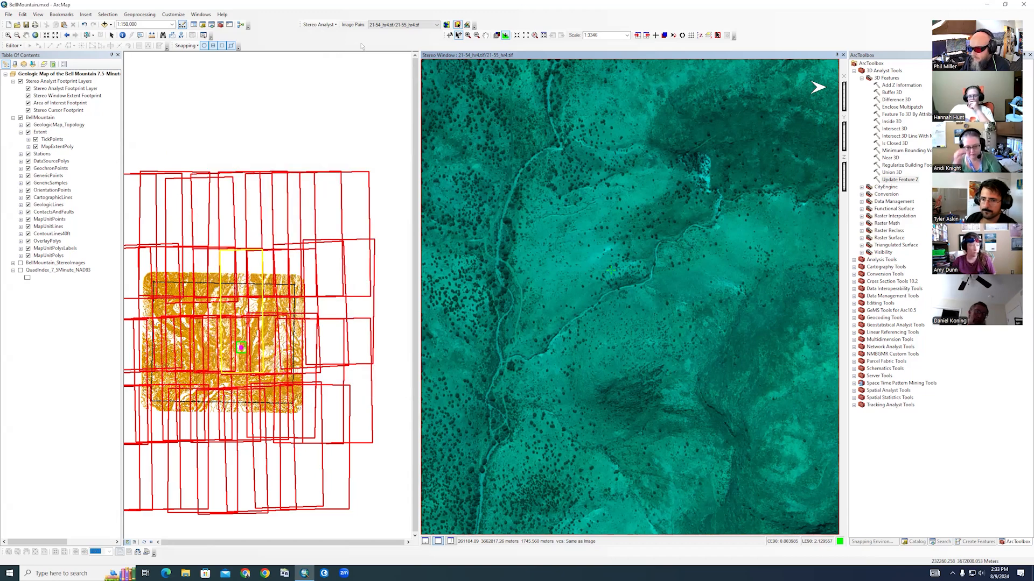
{"action": "right_click", "coordinate": [359, 38]}
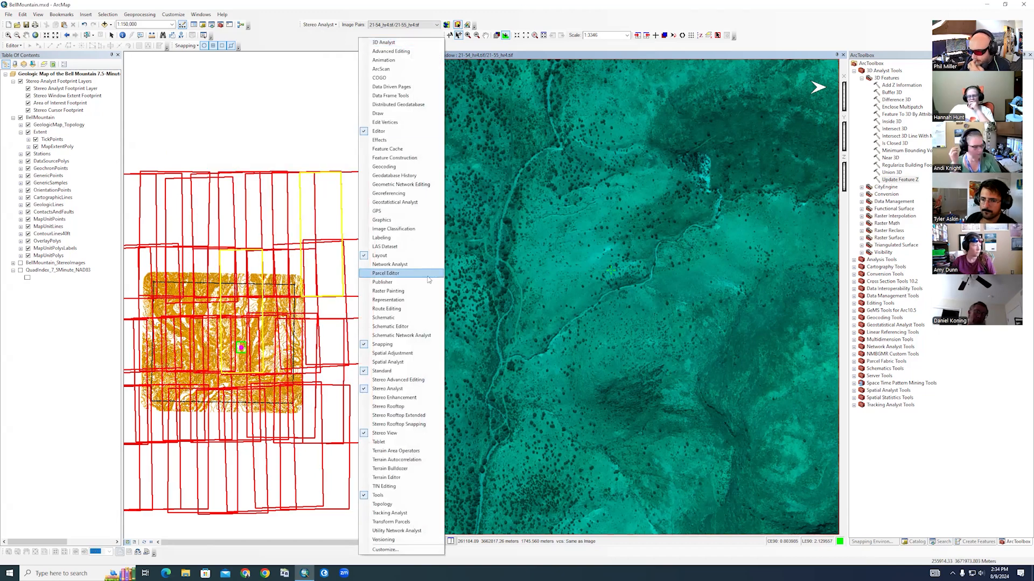
{"action": "left_click", "coordinate": [389, 380]}
{"action": "left_click", "coordinate": [519, 125]}
Display the Stereo Enhancement tools with adjustment set to Both Images, and roam the stereo image with the 3D floating cursor.
{"action": "right_click", "coordinate": [405, 38]}
{"action": "left_click", "coordinate": [426, 396]}
{"action": "left_click", "coordinate": [323, 145]}
{"action": "left_click", "coordinate": [326, 152]}
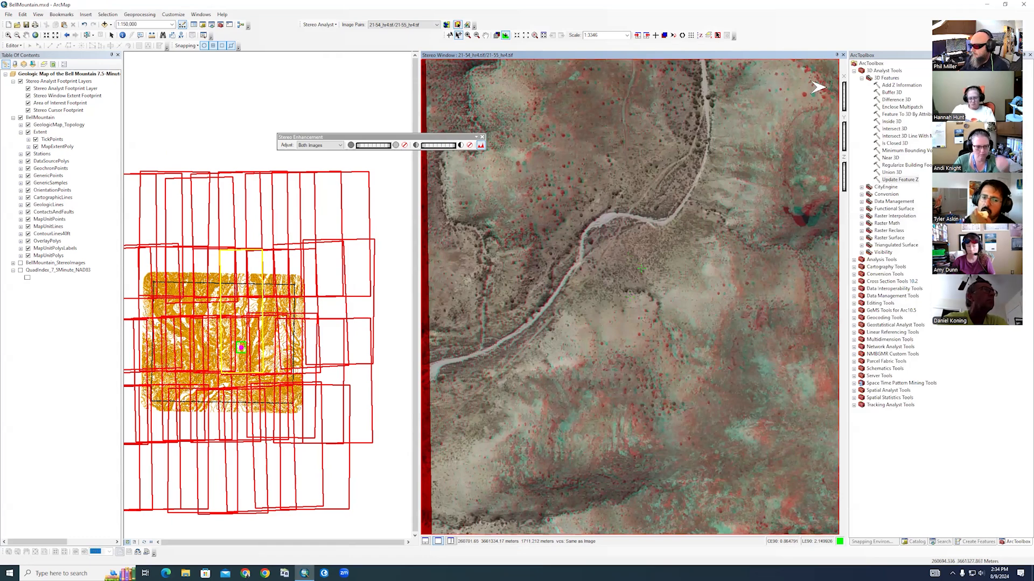
{"action": "key", "text": "F3"}
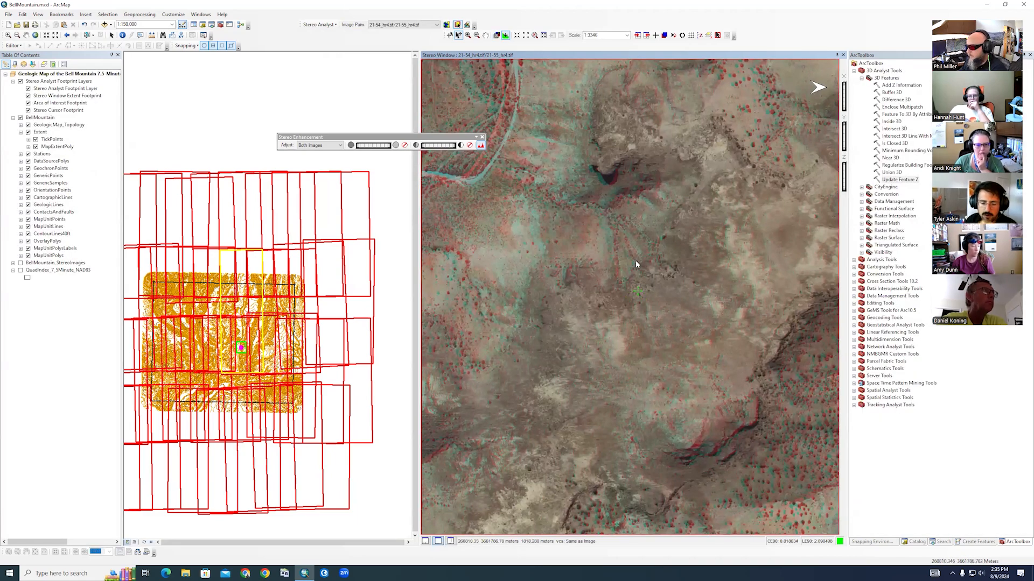
Close the Stereo Enhancement tools and display the Stereo Analyst options beside the stereo image.
{"action": "left_click", "coordinate": [482, 137]}
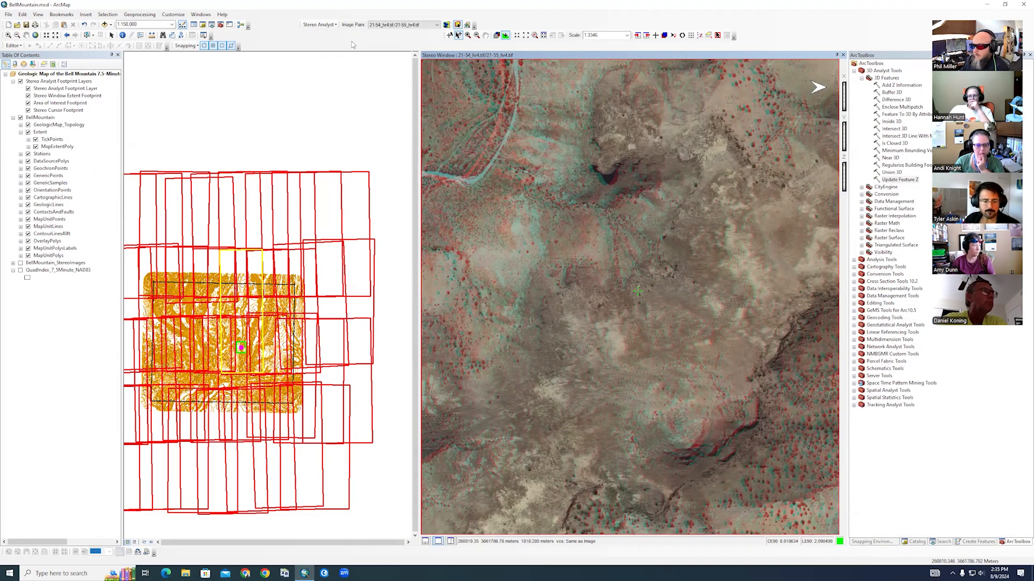
{"action": "left_click", "coordinate": [334, 25]}
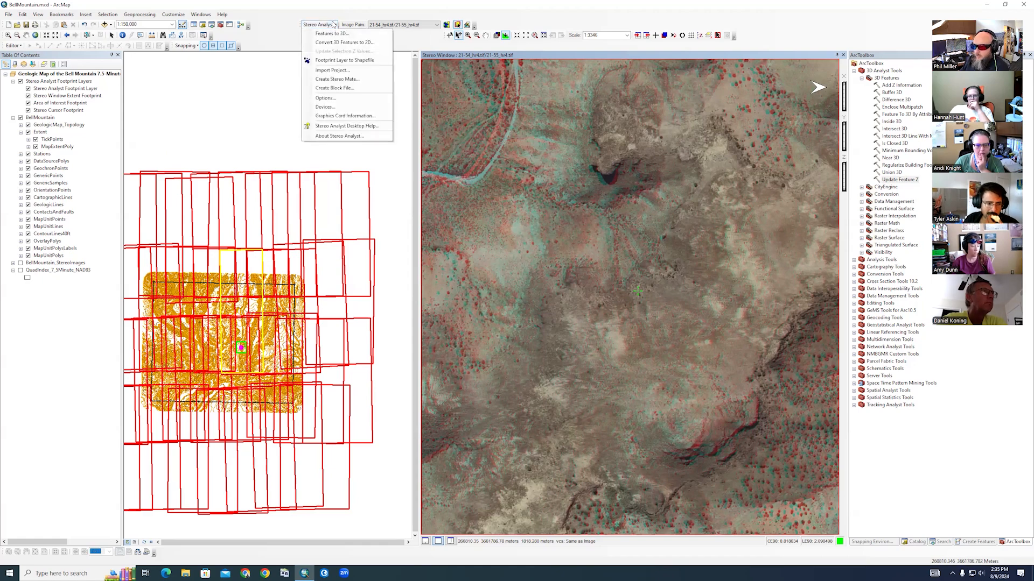
{"action": "left_click", "coordinate": [334, 99]}
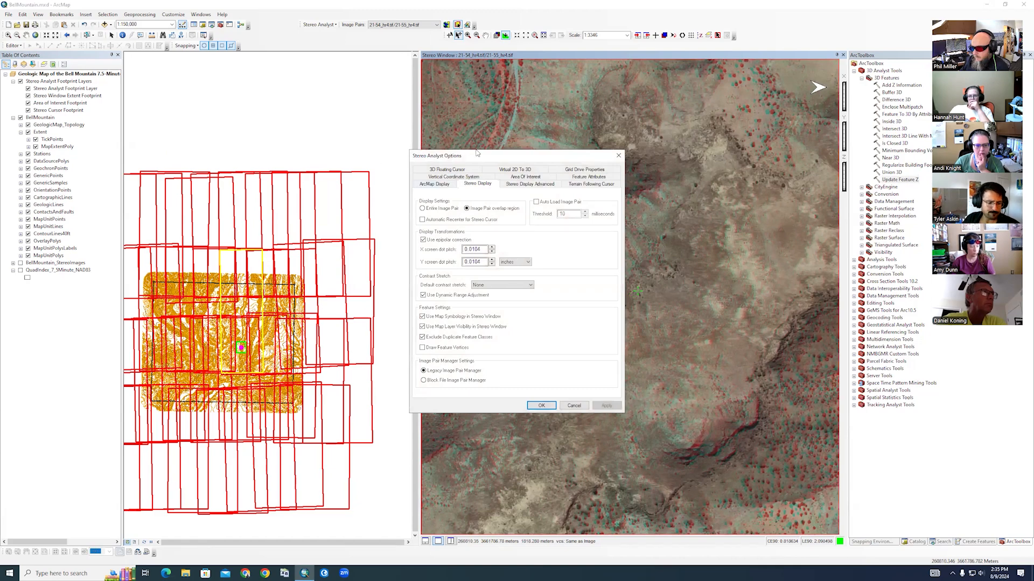
{"action": "left_click_drag", "start_coordinate": [480, 155], "coordinate": [286, 102]}
Try the Standard Deviations and Min/Max default contrast stretches on the stereo image, applying each in turn.
{"action": "left_click", "coordinate": [307, 232]}
{"action": "left_click", "coordinate": [298, 239]}
{"action": "left_click", "coordinate": [410, 354]}
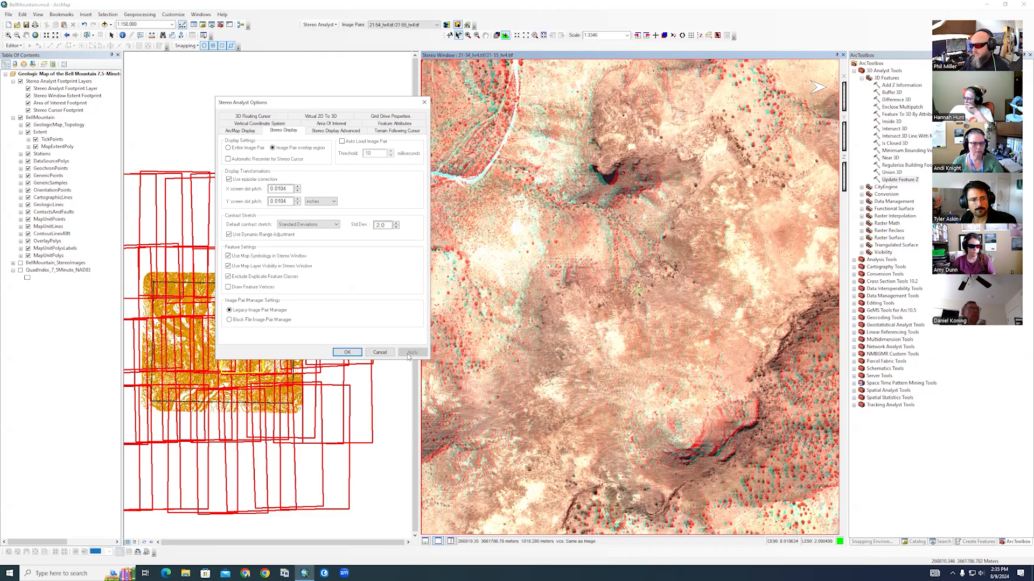
{"action": "left_click", "coordinate": [306, 224]}
{"action": "left_click", "coordinate": [305, 239]}
{"action": "left_click", "coordinate": [413, 353]}
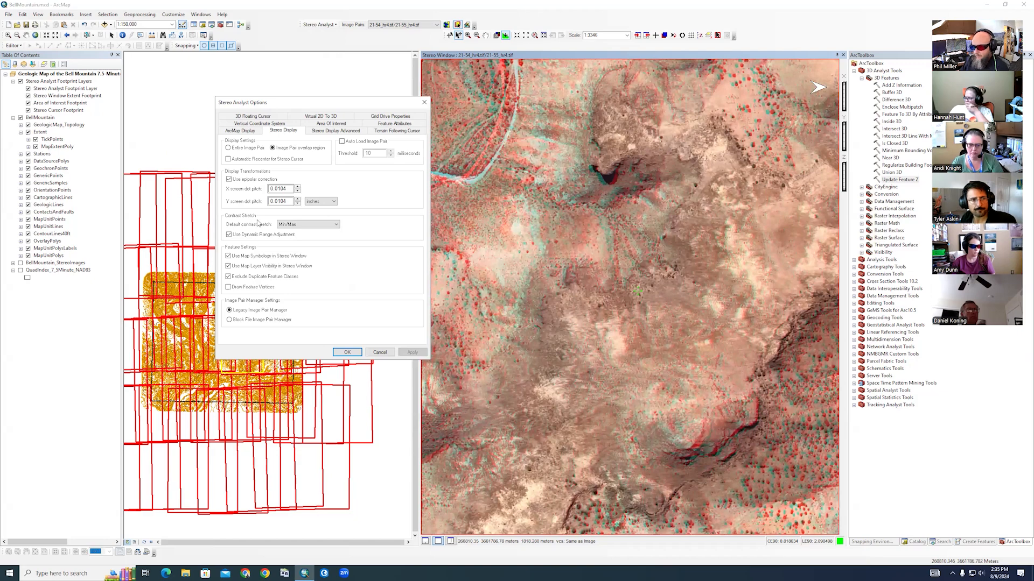
Apply the Linear default contrast stretch to the stereo image, and compare it with None.
{"action": "left_click", "coordinate": [299, 224]}
{"action": "left_click", "coordinate": [295, 242]}
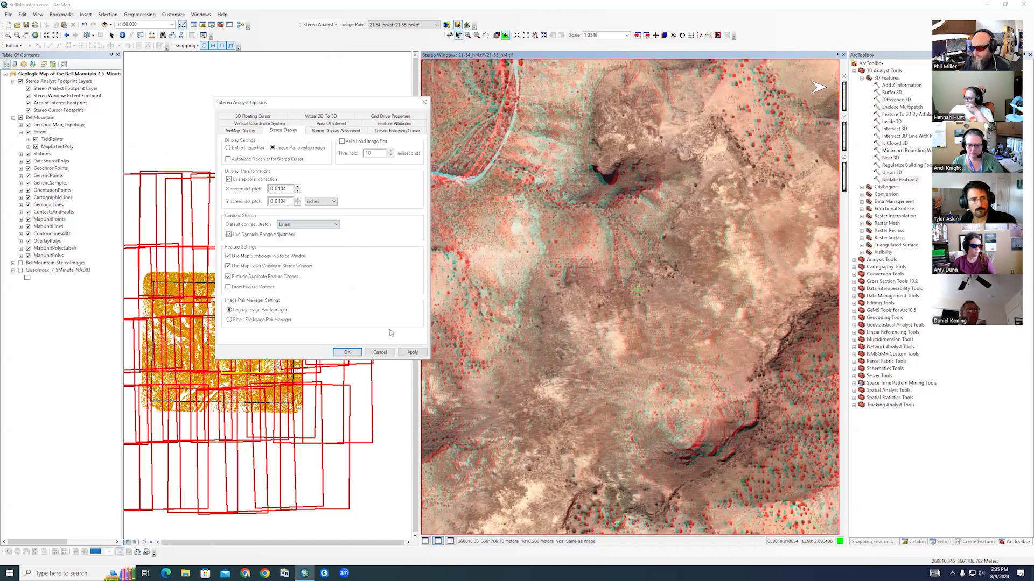
{"action": "left_click", "coordinate": [410, 353]}
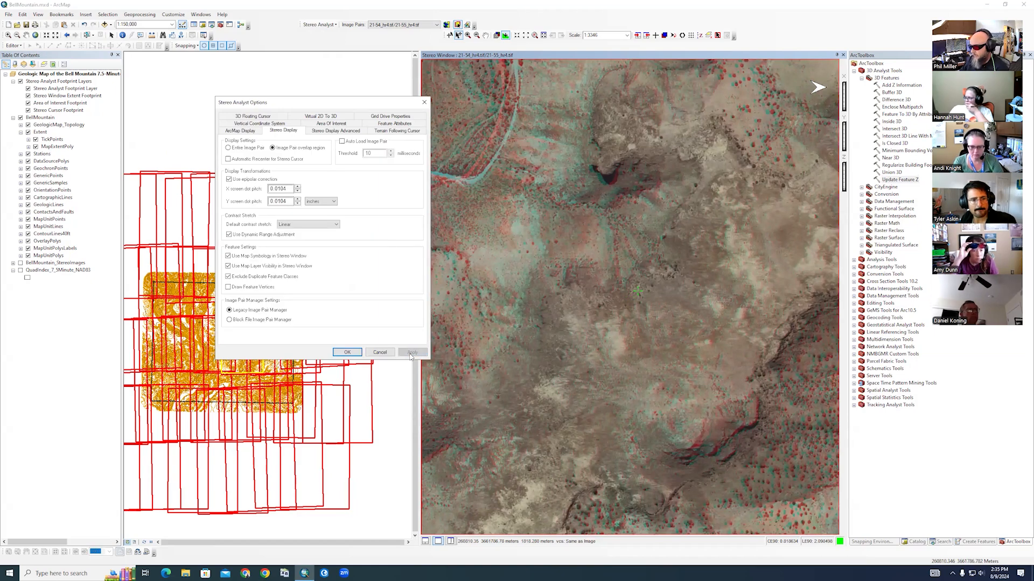
{"action": "left_click", "coordinate": [335, 228]}
{"action": "left_click", "coordinate": [304, 230]}
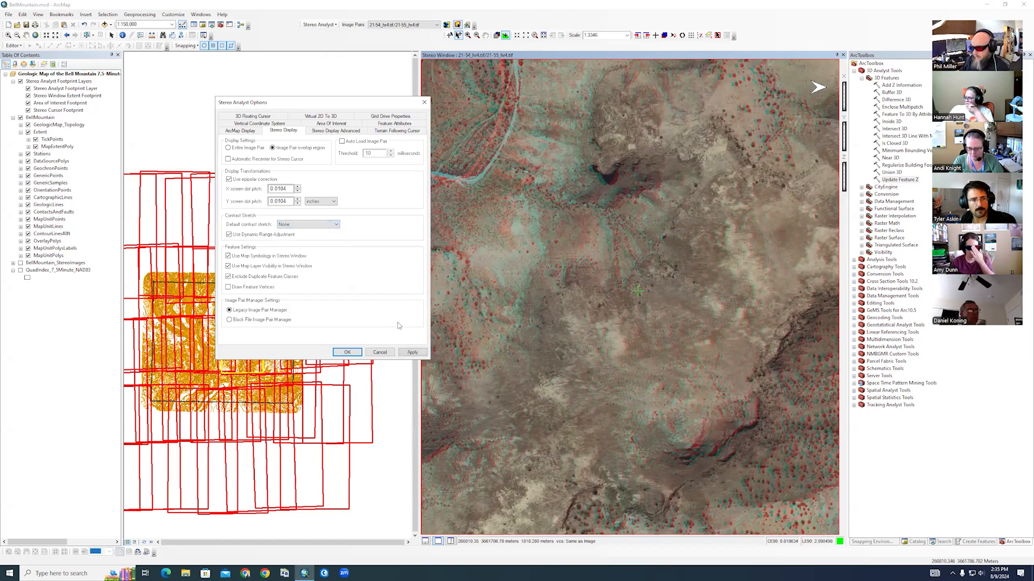
{"action": "left_click", "coordinate": [411, 353]}
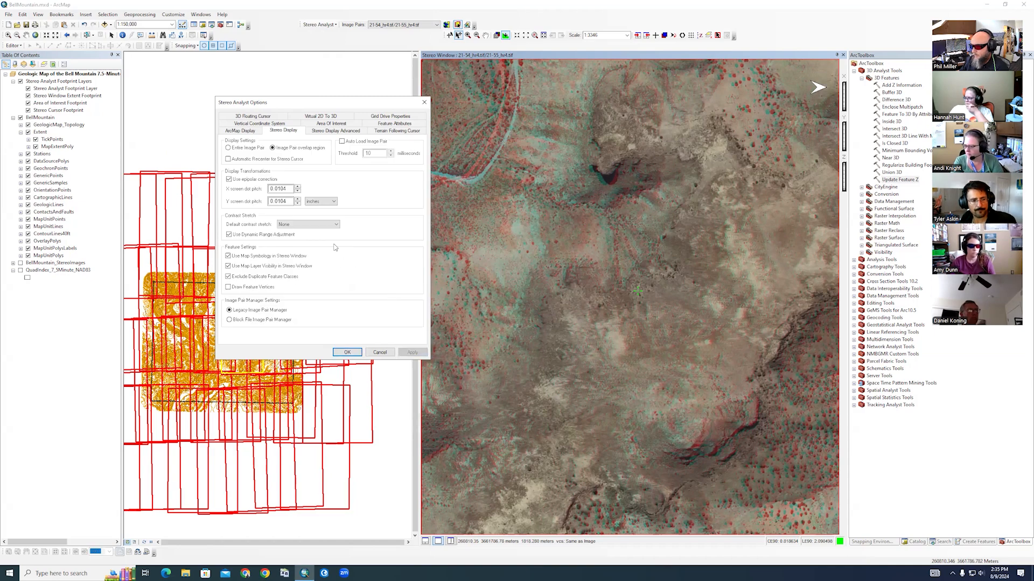
Try the Equalize and Percentage default contrast stretches on the stereo image, applying each in turn.
{"action": "left_click", "coordinate": [323, 225]}
{"action": "left_click", "coordinate": [310, 254]}
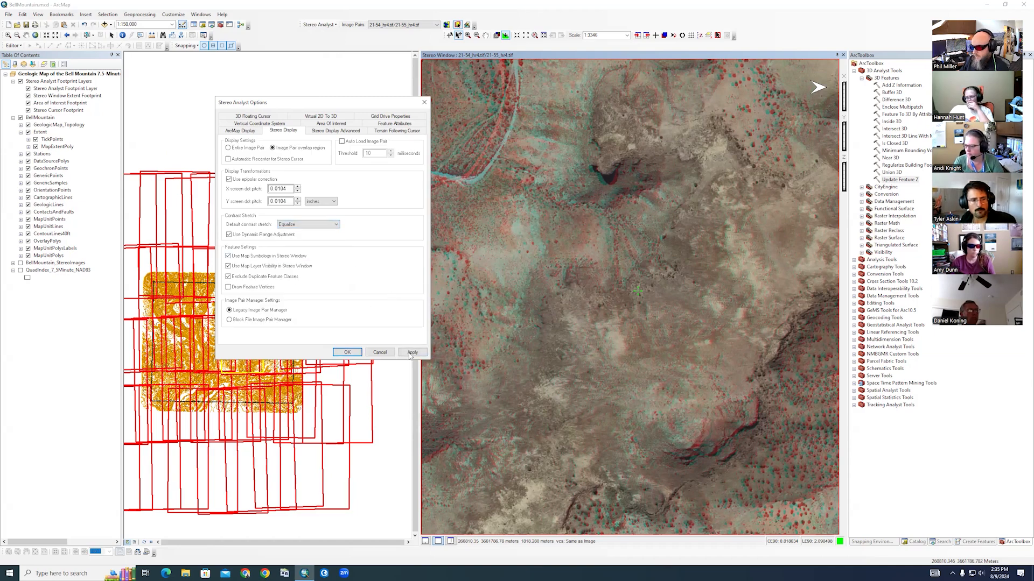
{"action": "left_click", "coordinate": [411, 352]}
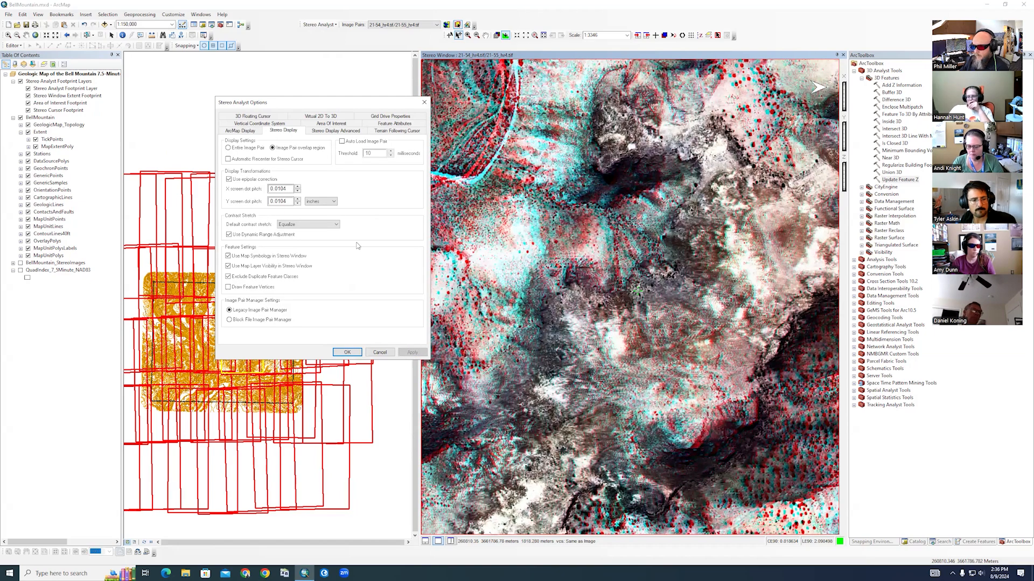
{"action": "left_click", "coordinate": [308, 225]}
{"action": "left_click", "coordinate": [310, 259]}
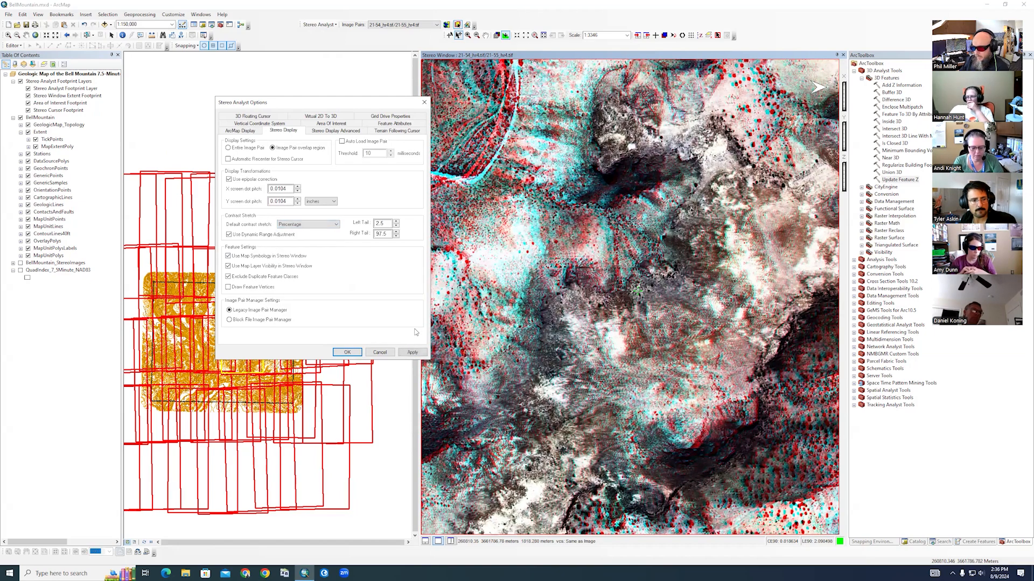
{"action": "left_click", "coordinate": [410, 351]}
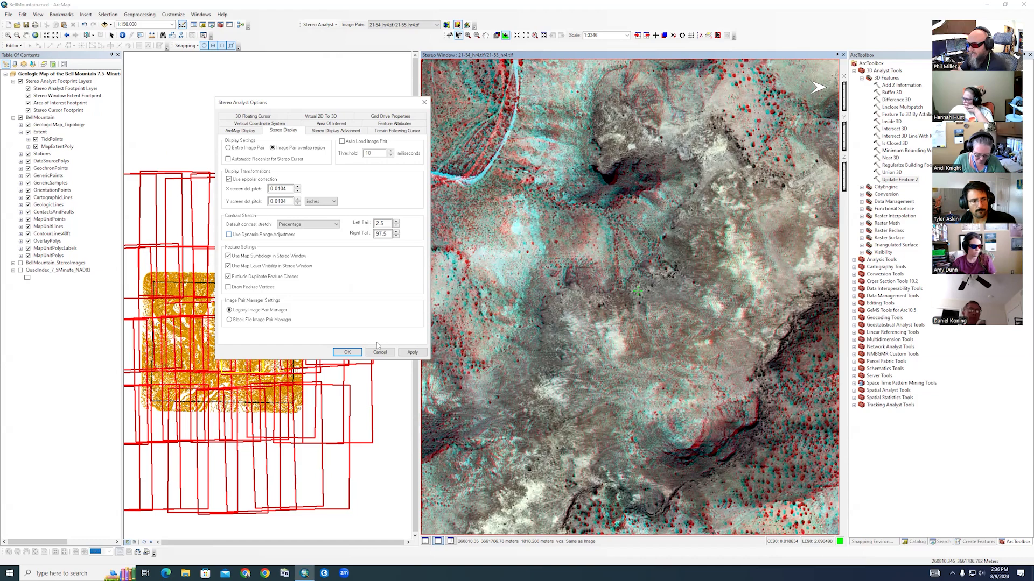
Compare the Percentage stretch with Use Dynamic Range Adjustment turned off and on again, applying both settings.
{"action": "left_click", "coordinate": [412, 353]}
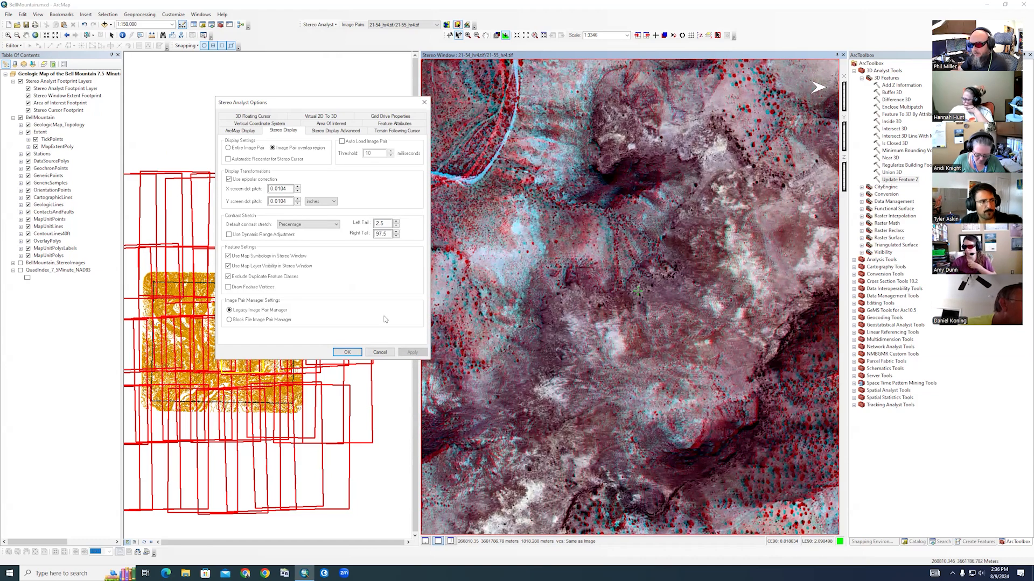
{"action": "left_click", "coordinate": [229, 235]}
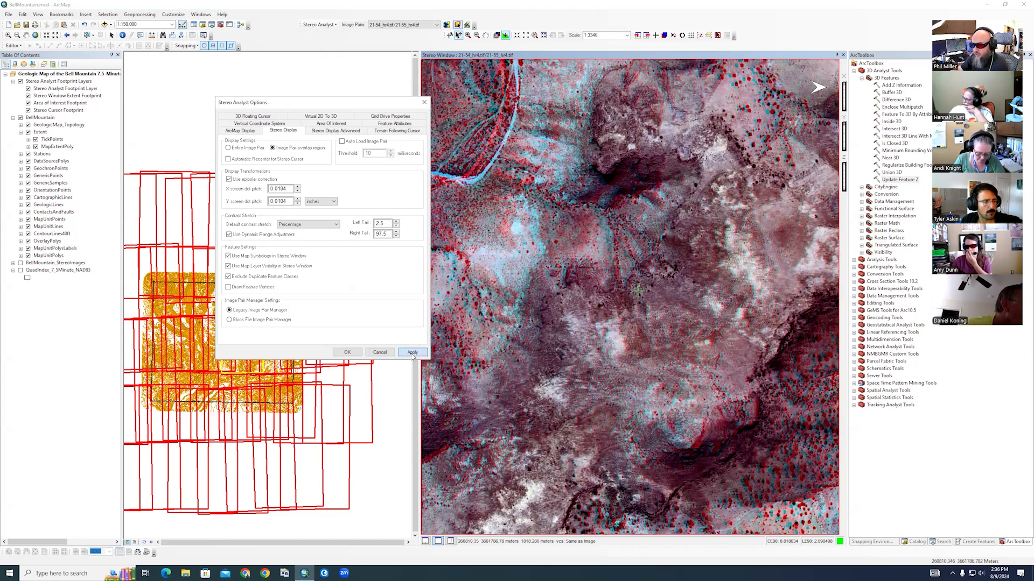
{"action": "left_click", "coordinate": [412, 352]}
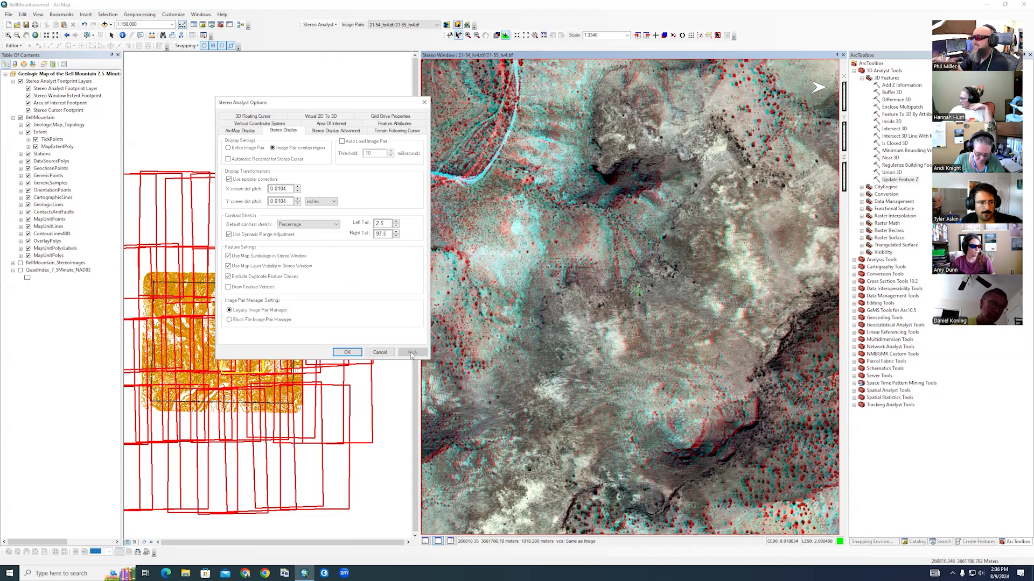
Set the default contrast stretch to Min/Max and apply it to the stereo image.
{"action": "left_click", "coordinate": [302, 225]}
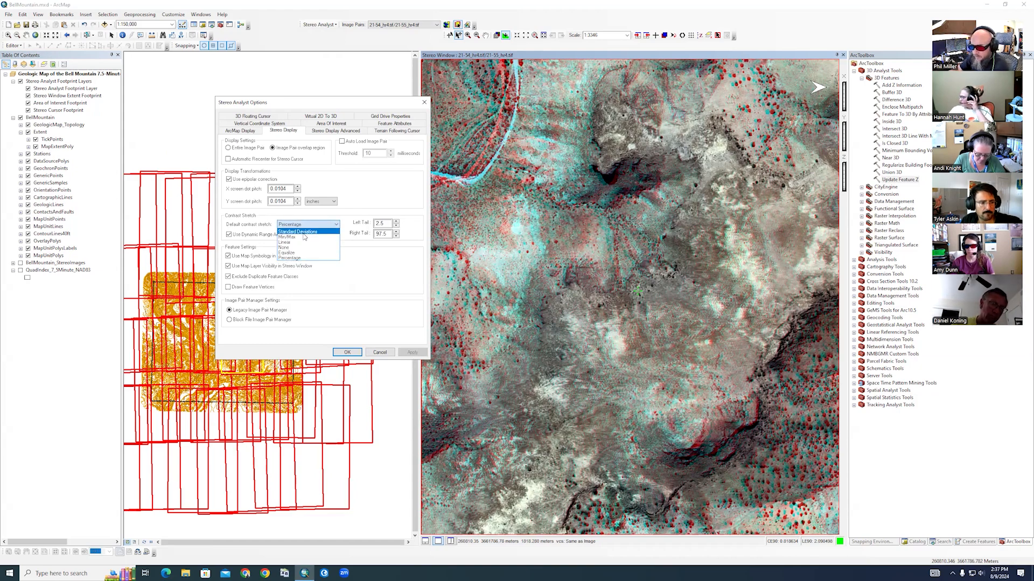
{"action": "left_click", "coordinate": [287, 233]}
{"action": "left_click", "coordinate": [410, 353]}
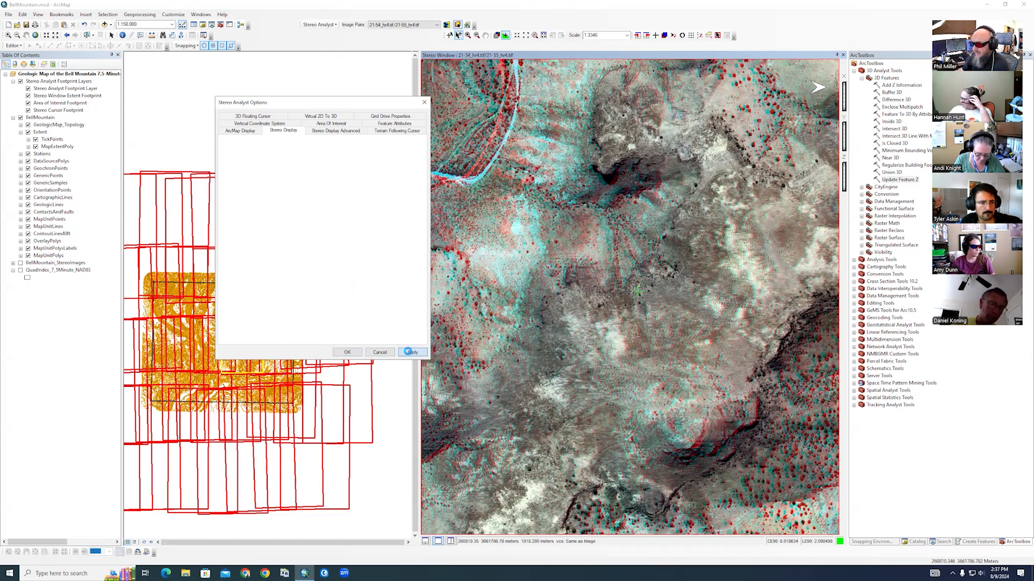
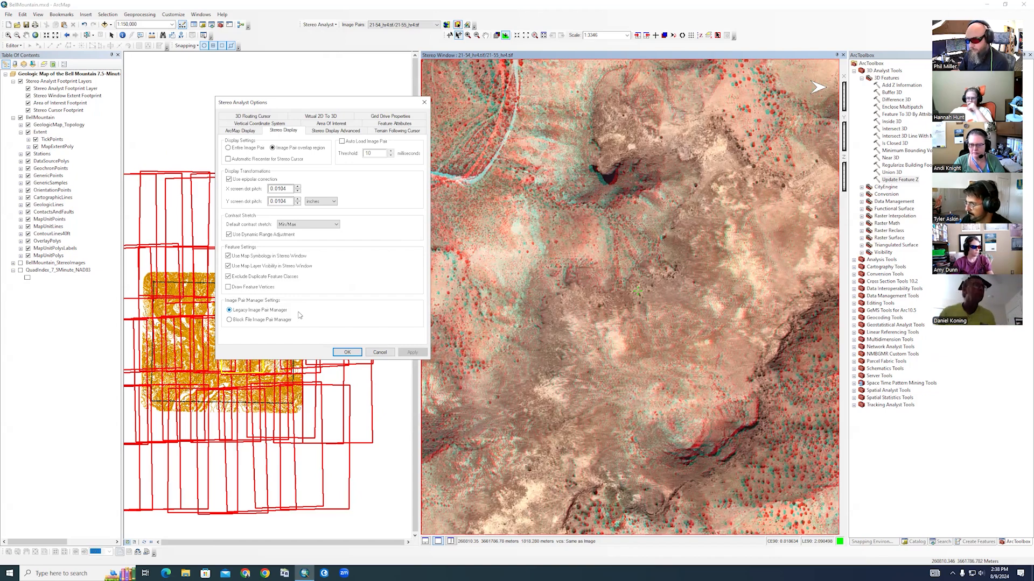
Try the Simple Arrow with N style for the north arrow in the advanced stereo display options, and restore Simple Arrow.
{"action": "left_click", "coordinate": [320, 130]}
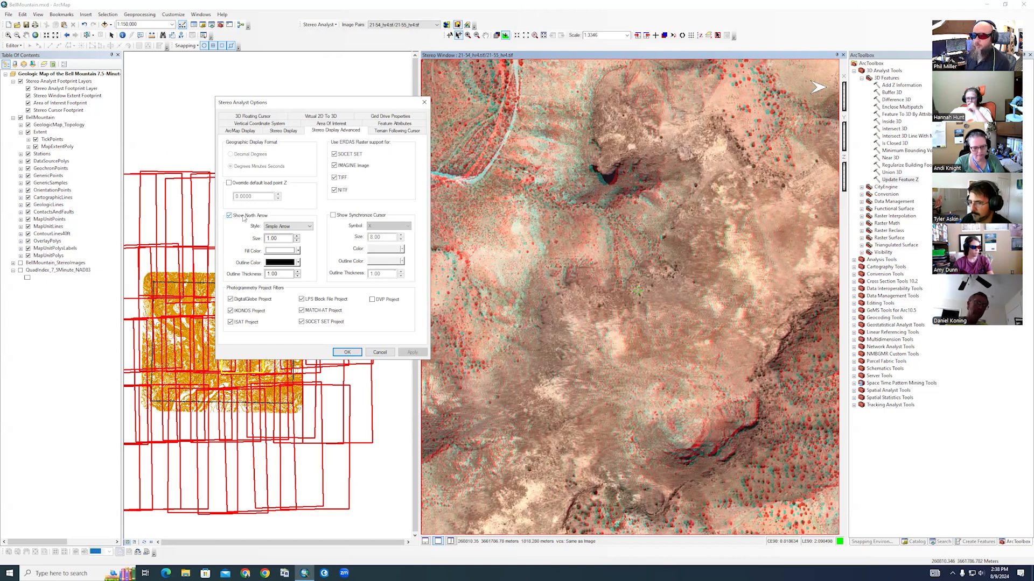
{"action": "left_click", "coordinate": [287, 228]}
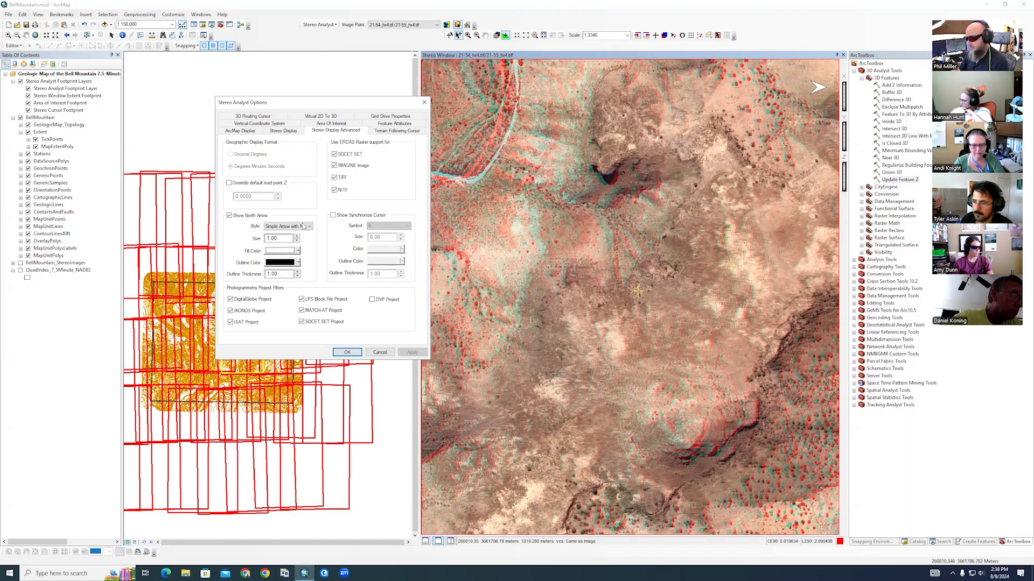
{"action": "left_click", "coordinate": [296, 228]}
{"action": "left_click", "coordinate": [286, 235]}
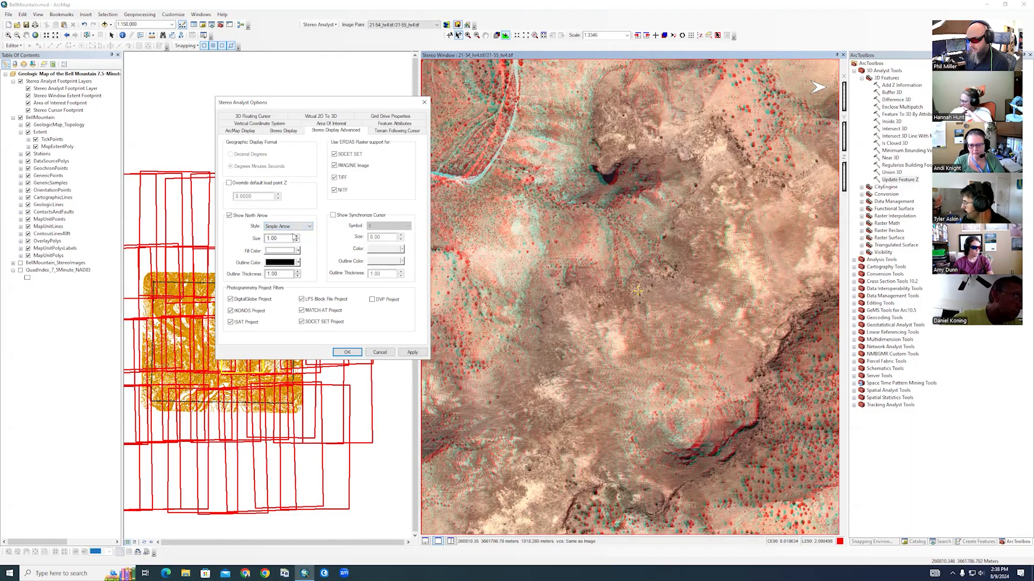
{"action": "left_click", "coordinate": [410, 354]}
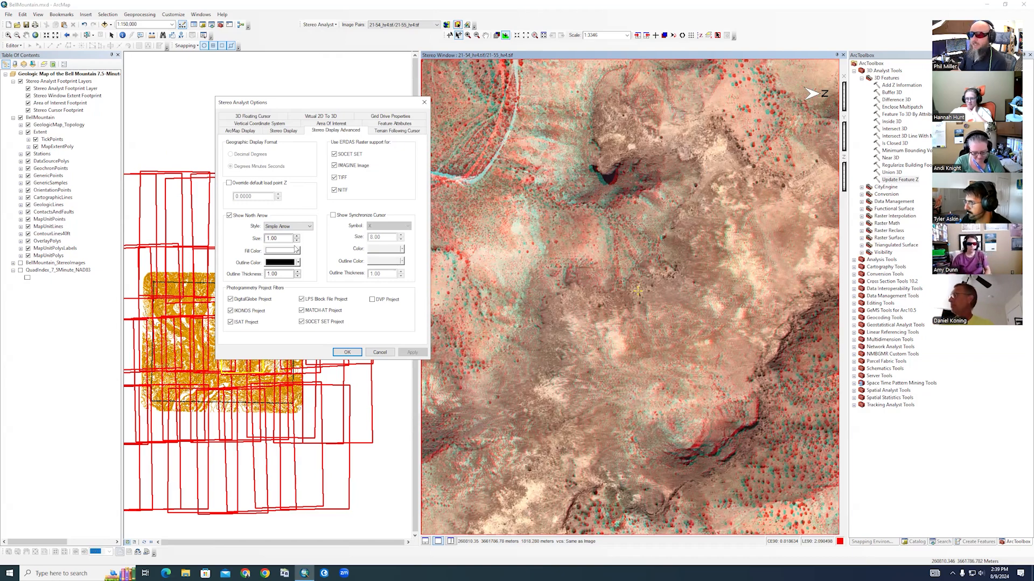
Change the north arrow's fill color to purple and apply it to the stereo window.
{"action": "left_click", "coordinate": [279, 251]}
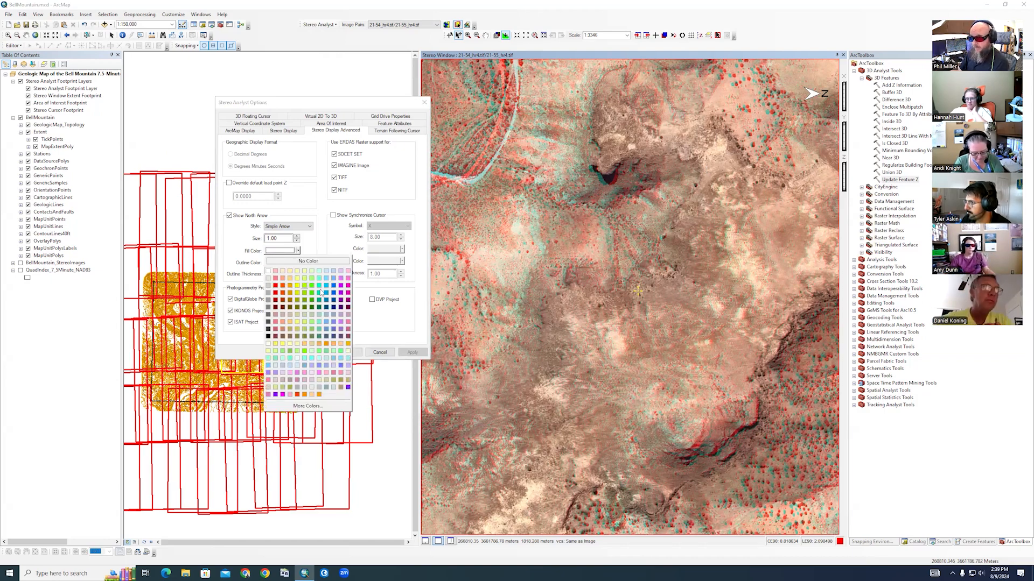
{"action": "left_click", "coordinate": [340, 290]}
{"action": "left_click", "coordinate": [410, 353]}
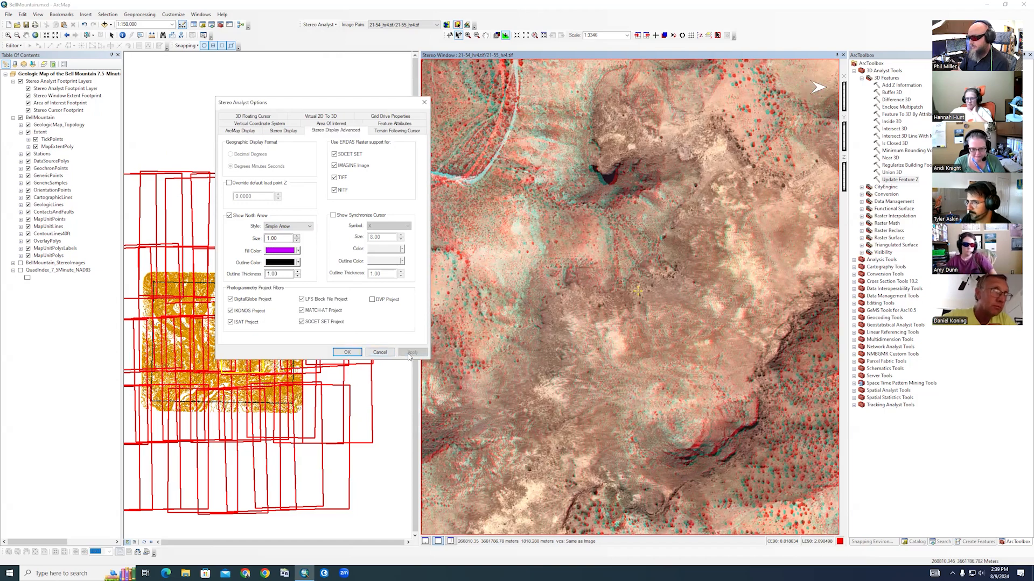
{"action": "left_click", "coordinate": [280, 251]}
{"action": "left_click", "coordinate": [341, 290]}
{"action": "left_click", "coordinate": [409, 353]}
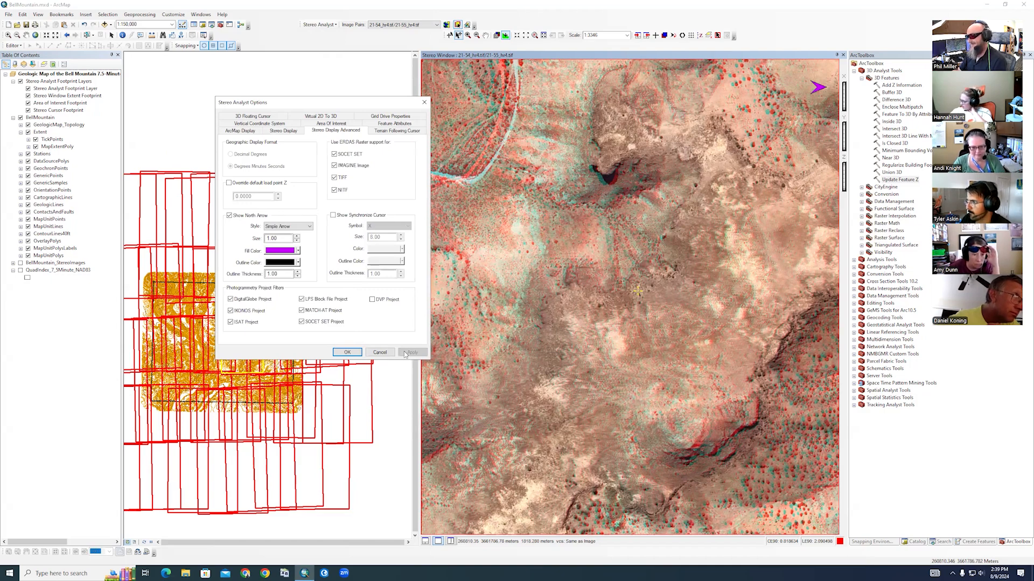
Restore the north arrow's fill color to white and apply the setting.
{"action": "left_click", "coordinate": [279, 250]}
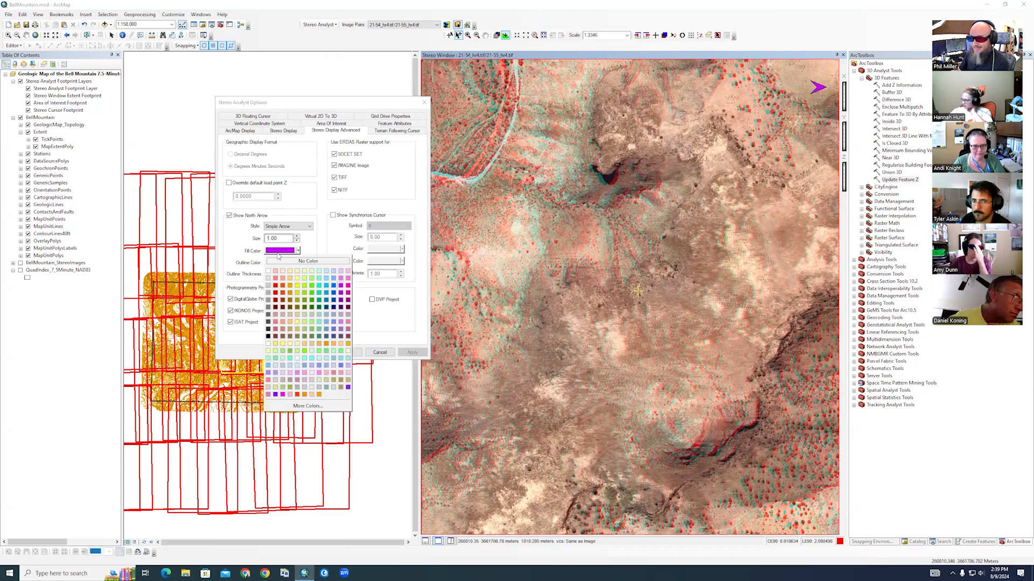
{"action": "left_click", "coordinate": [268, 271]}
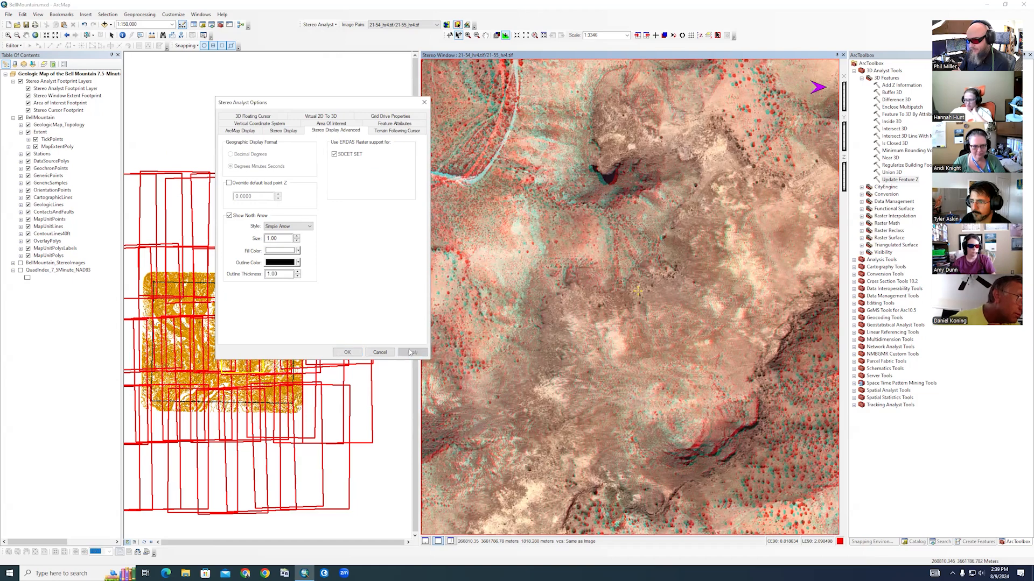
{"action": "left_click", "coordinate": [288, 252]}
{"action": "left_click", "coordinate": [268, 272]}
{"action": "left_click", "coordinate": [416, 354]}
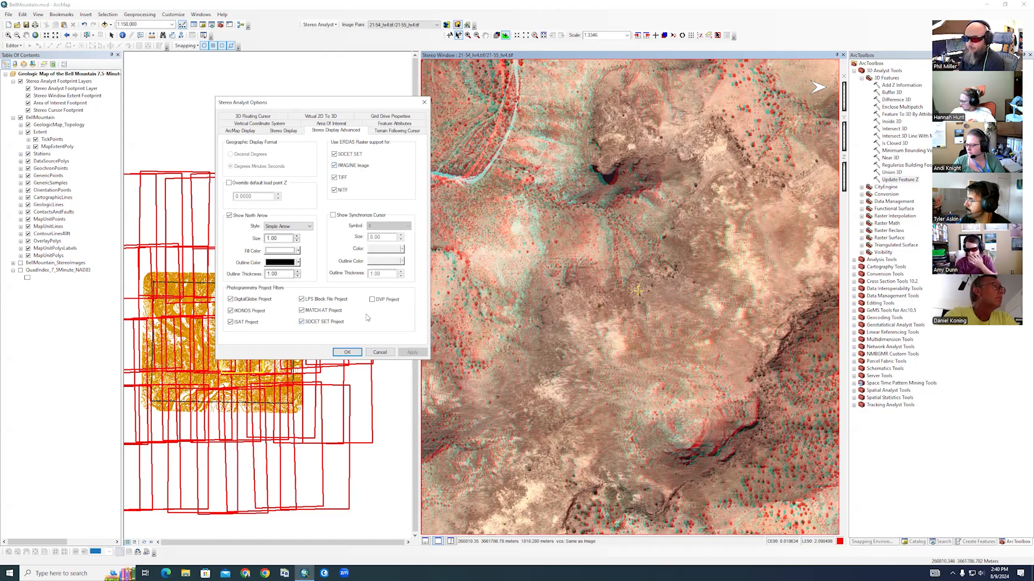
Review the Terrain Following Cursor, Feature Attributes, Area Of Interest and Vertical Coordinate System options.
{"action": "left_click", "coordinate": [391, 132]}
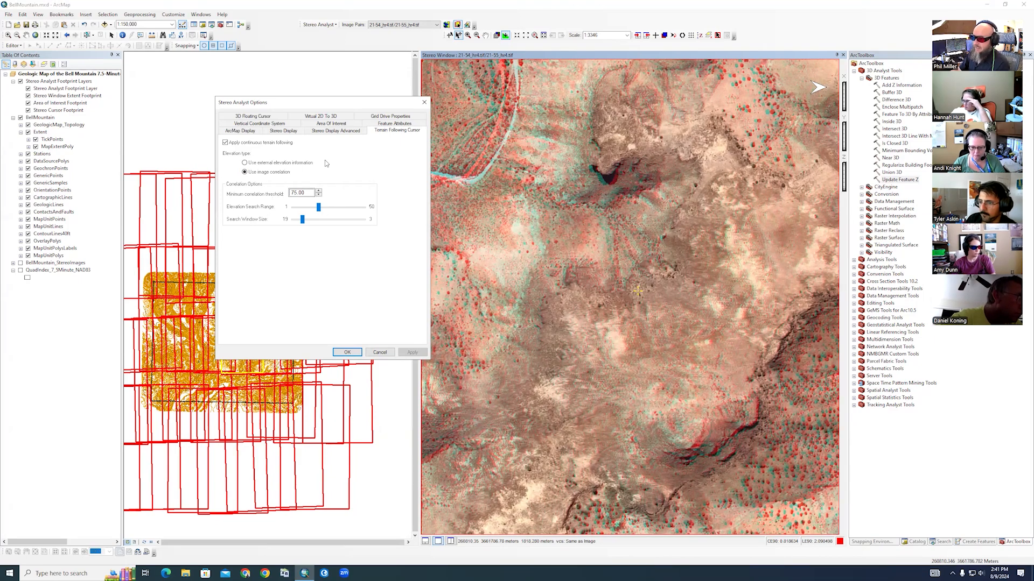
{"action": "left_click", "coordinate": [384, 125]}
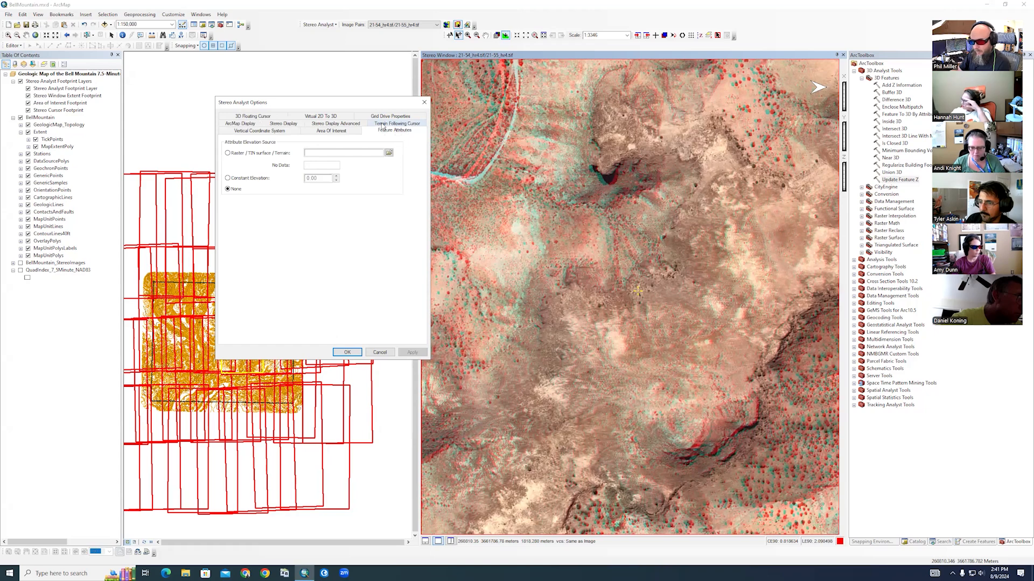
{"action": "left_click", "coordinate": [326, 132]}
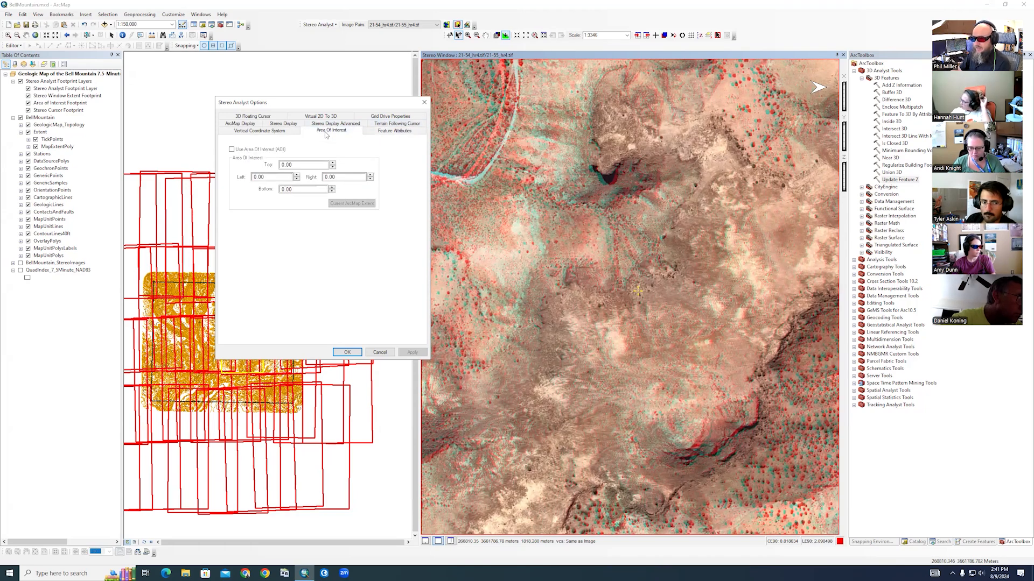
{"action": "left_click", "coordinate": [263, 132]}
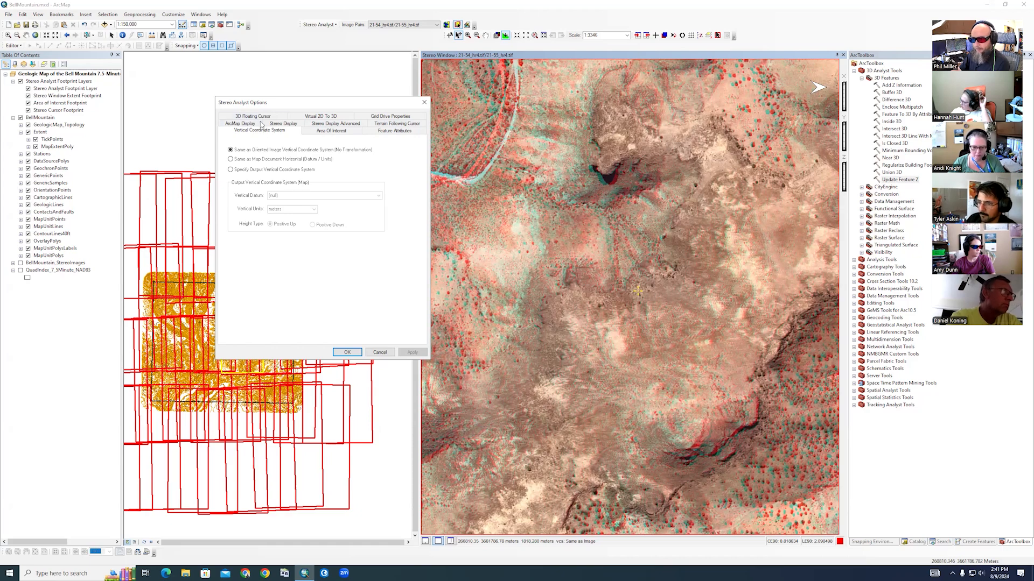
Change the standard 3D floating cursor's color to purple and apply it to the stereo window.
{"action": "left_click", "coordinate": [261, 118]}
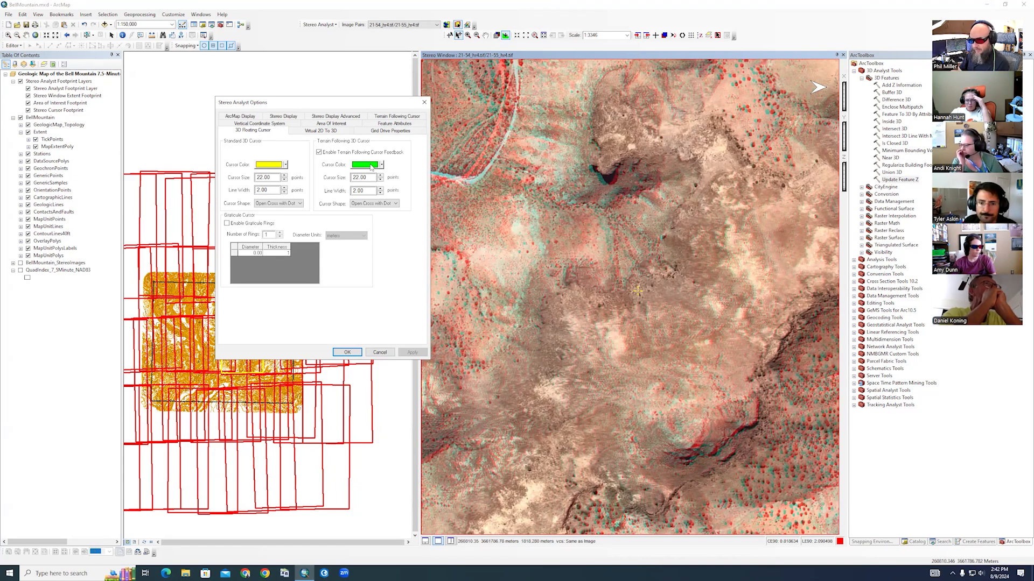
{"action": "left_click", "coordinate": [286, 165]}
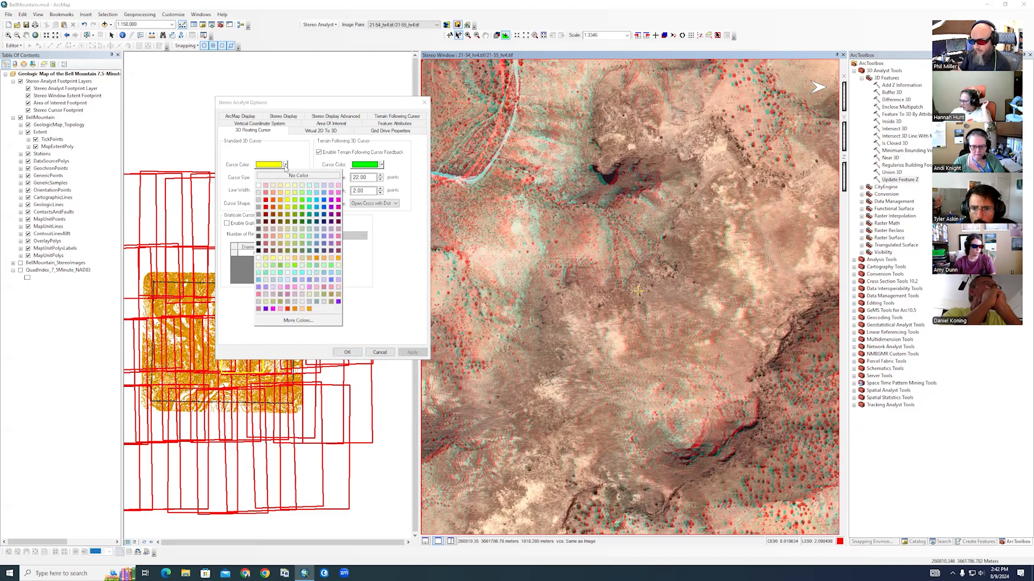
{"action": "left_click", "coordinate": [331, 201]}
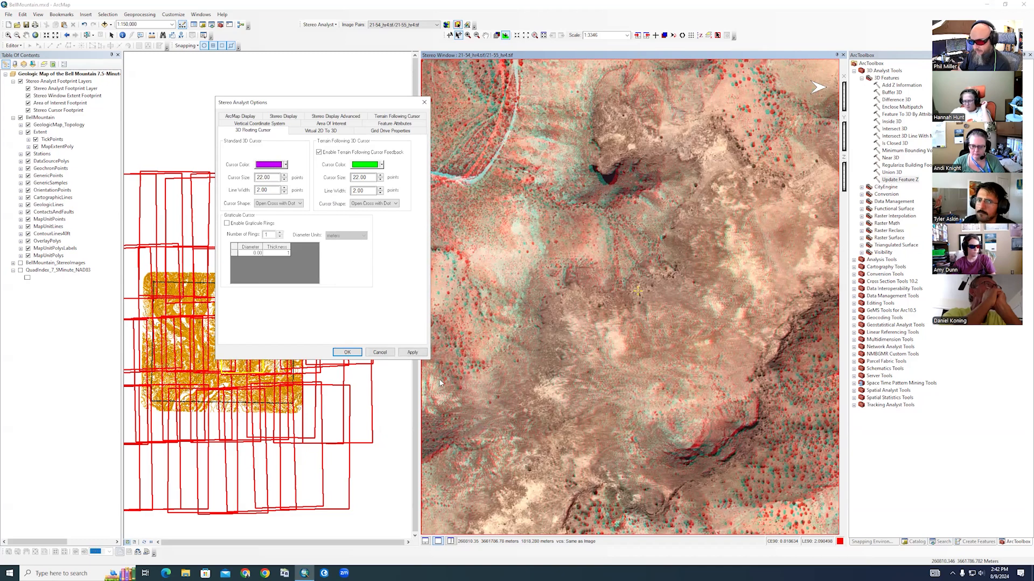
{"action": "left_click", "coordinate": [412, 352]}
{"action": "left_click", "coordinate": [271, 164]}
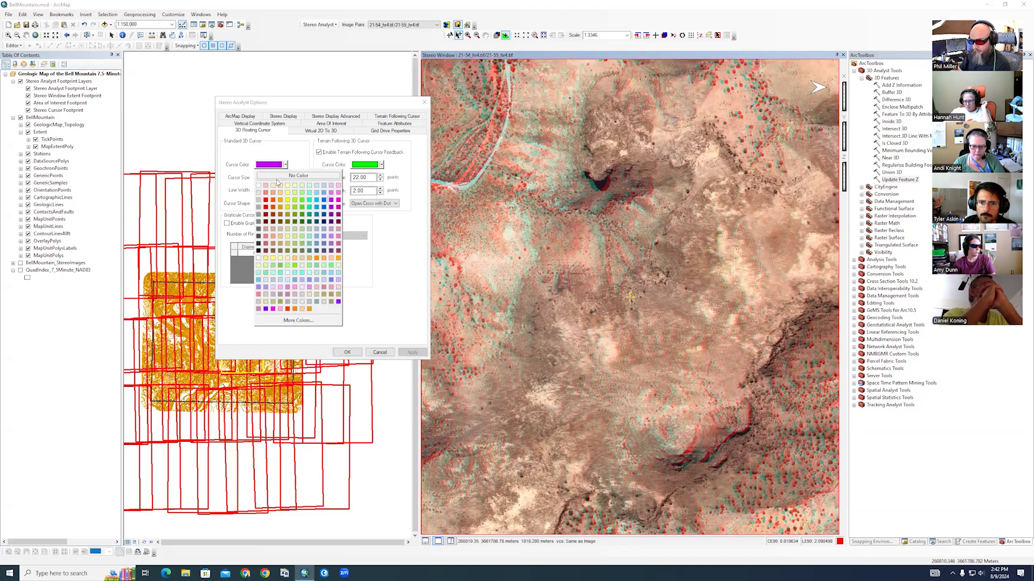
{"action": "left_click", "coordinate": [331, 200]}
{"action": "left_click", "coordinate": [412, 353]}
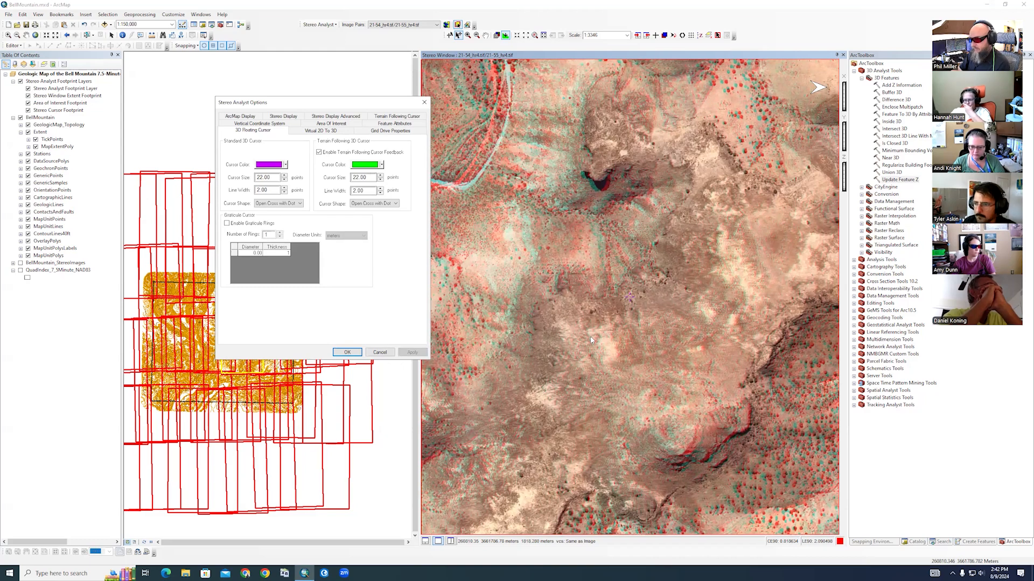
{"action": "left_click", "coordinate": [347, 352]}
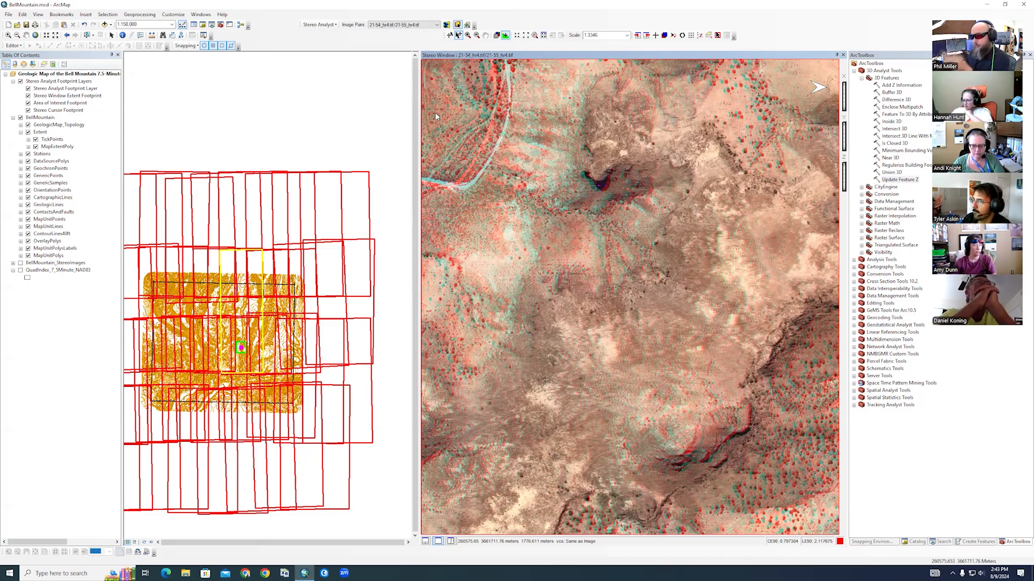
Set the Terrain Following 3D cursor's color to yellow in the Stereo Analyst options.
{"action": "left_click", "coordinate": [319, 24]}
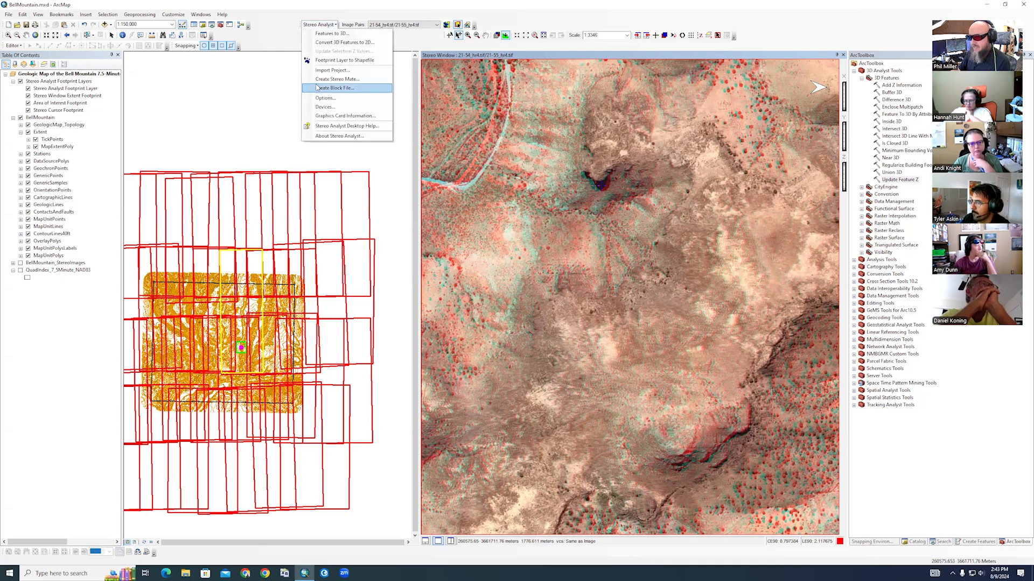
{"action": "left_click", "coordinate": [322, 100]}
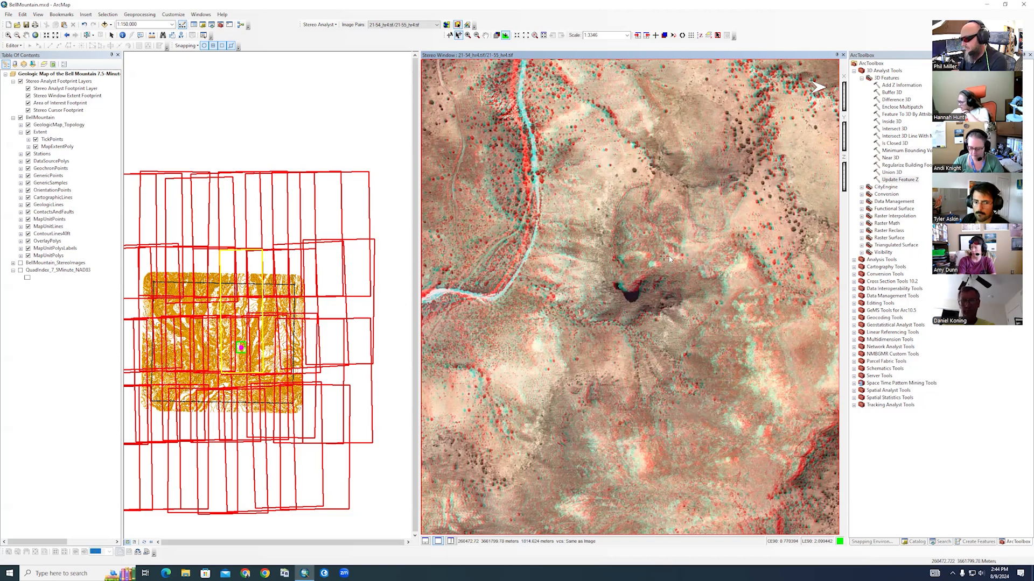
{"action": "left_click", "coordinate": [329, 24]}
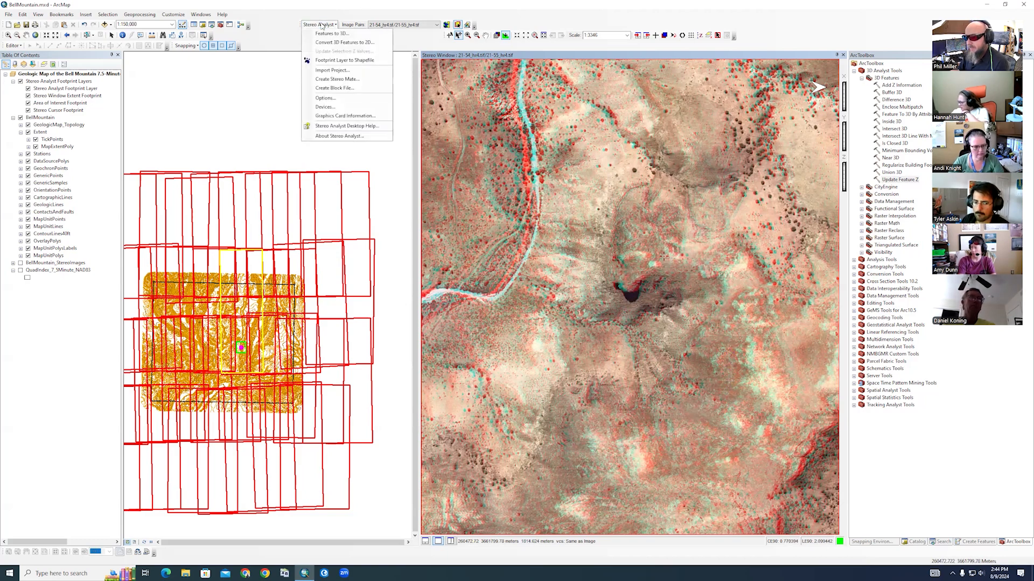
{"action": "left_click", "coordinate": [340, 106]}
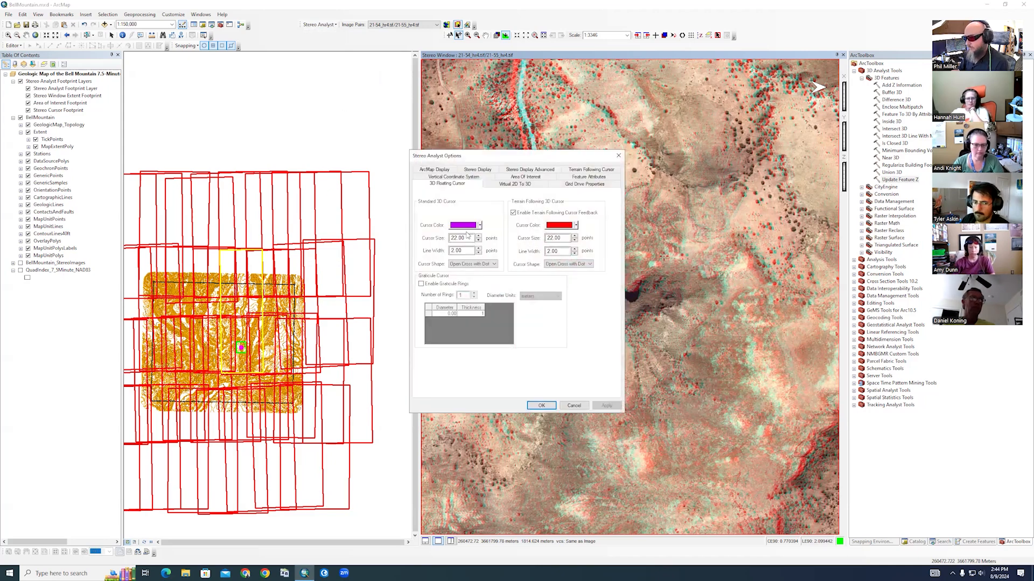
{"action": "left_click", "coordinate": [575, 225]}
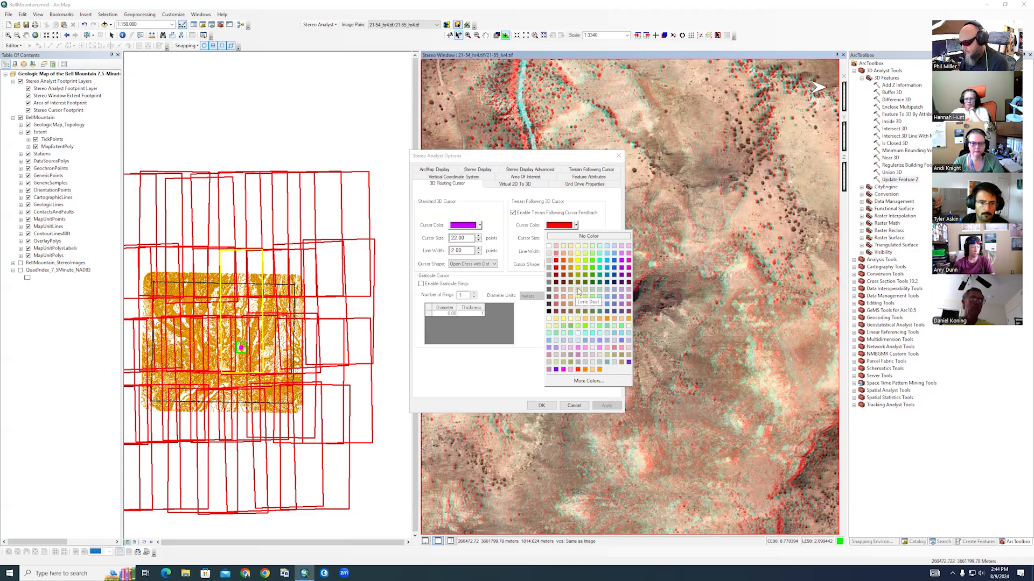
{"action": "left_click", "coordinate": [577, 260]}
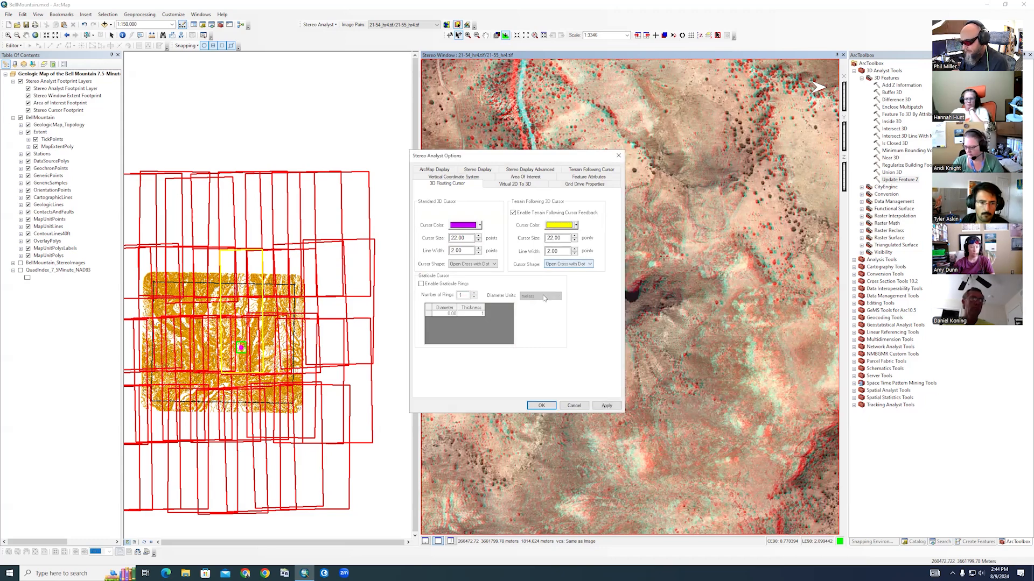
{"action": "left_click", "coordinate": [541, 406]}
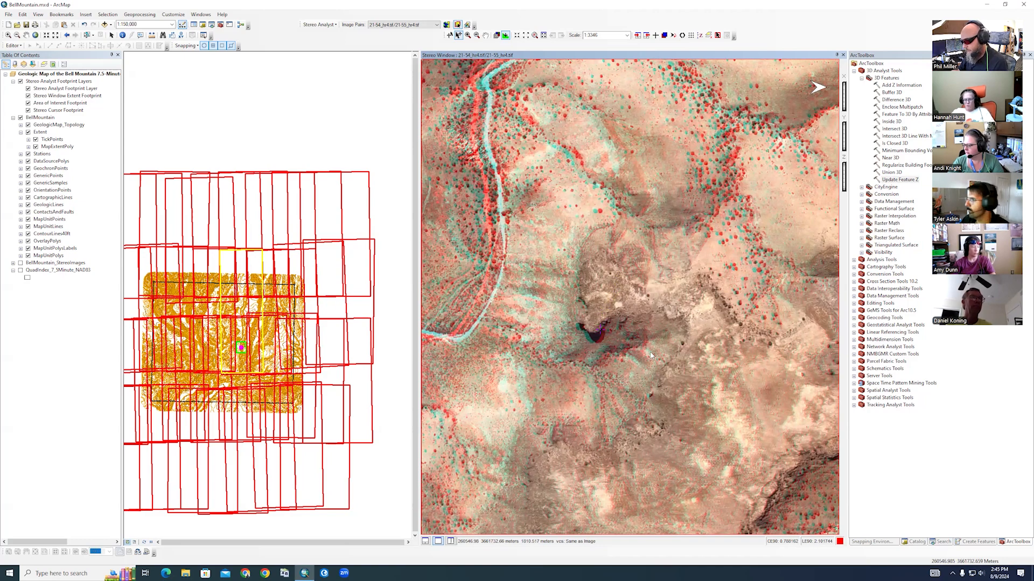
Set the standard 3D cursor's color to yellow and the Terrain Following 3D cursor's color to green in the Stereo Analyst options.
{"action": "left_click", "coordinate": [319, 24]}
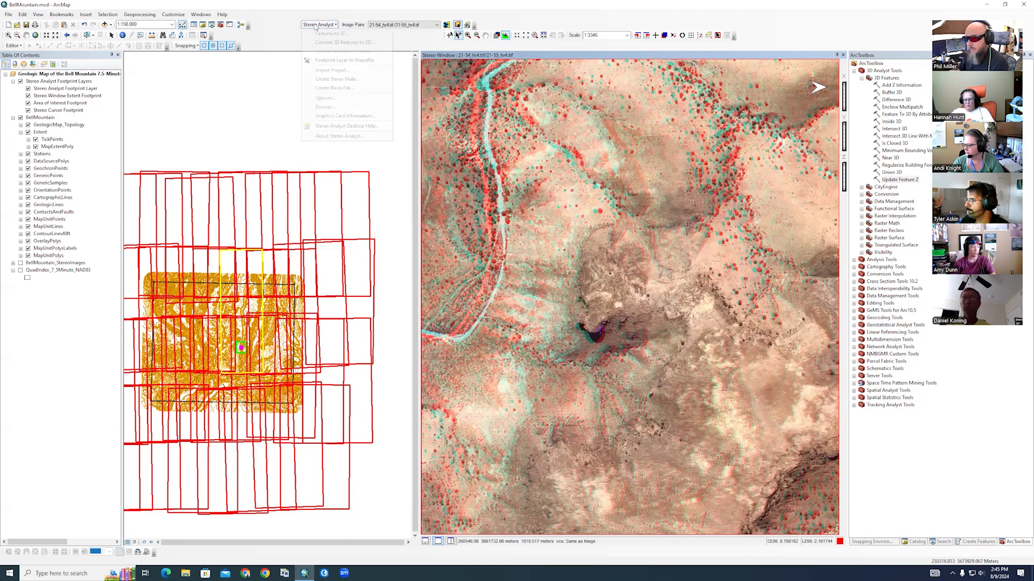
{"action": "left_click", "coordinate": [325, 101]}
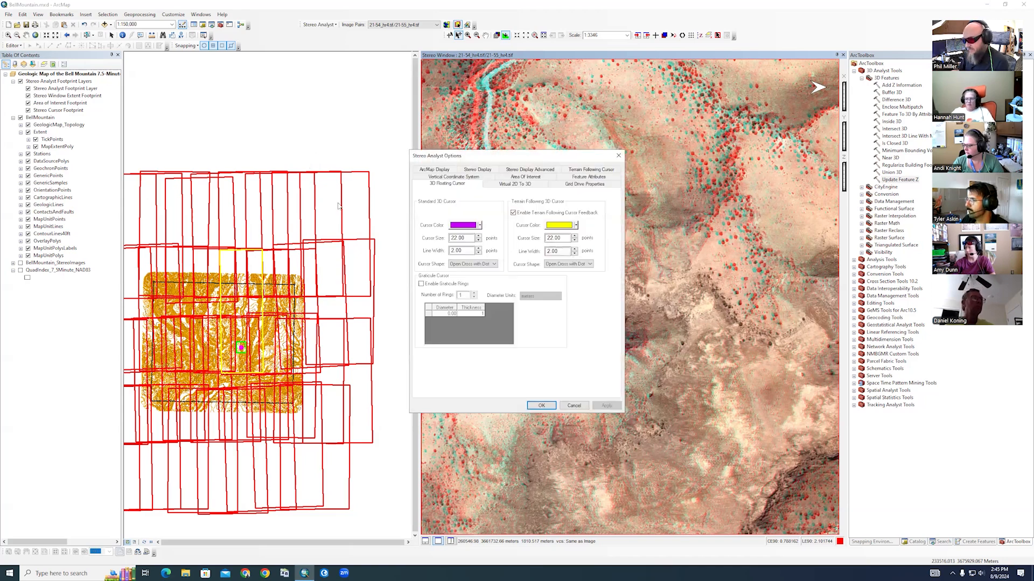
{"action": "left_click", "coordinate": [466, 226]}
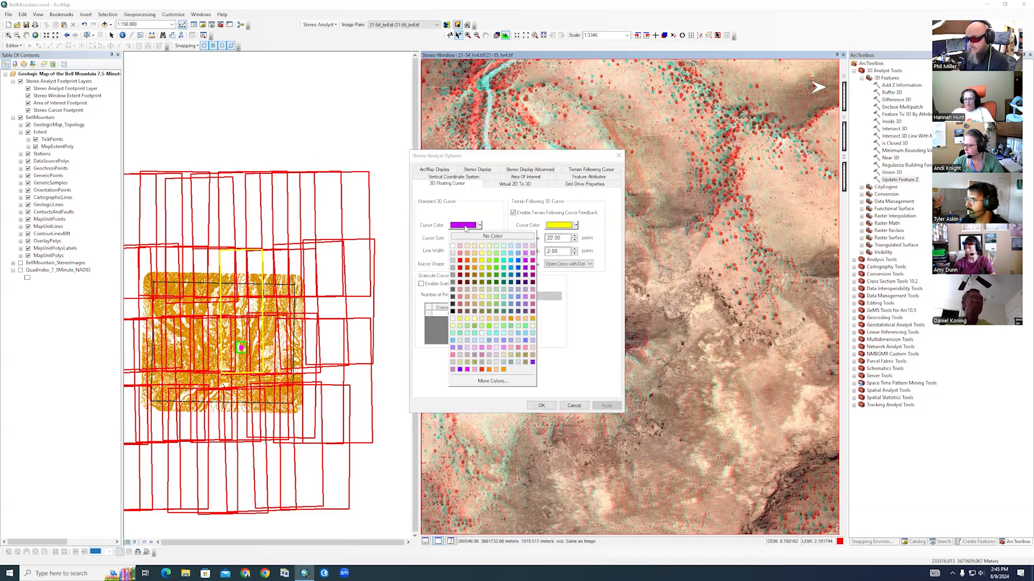
{"action": "left_click", "coordinate": [495, 267]}
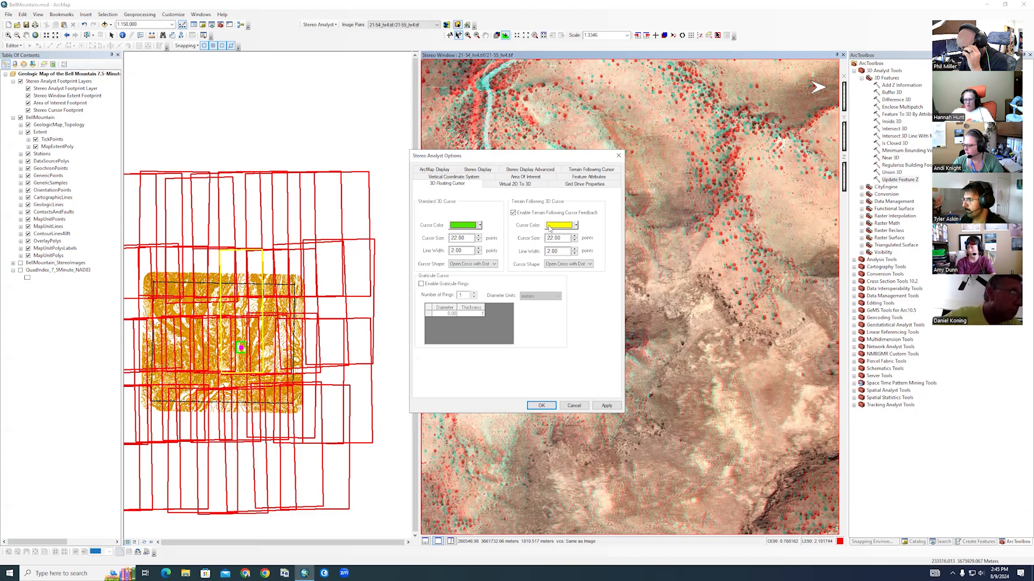
{"action": "left_click", "coordinate": [479, 225]}
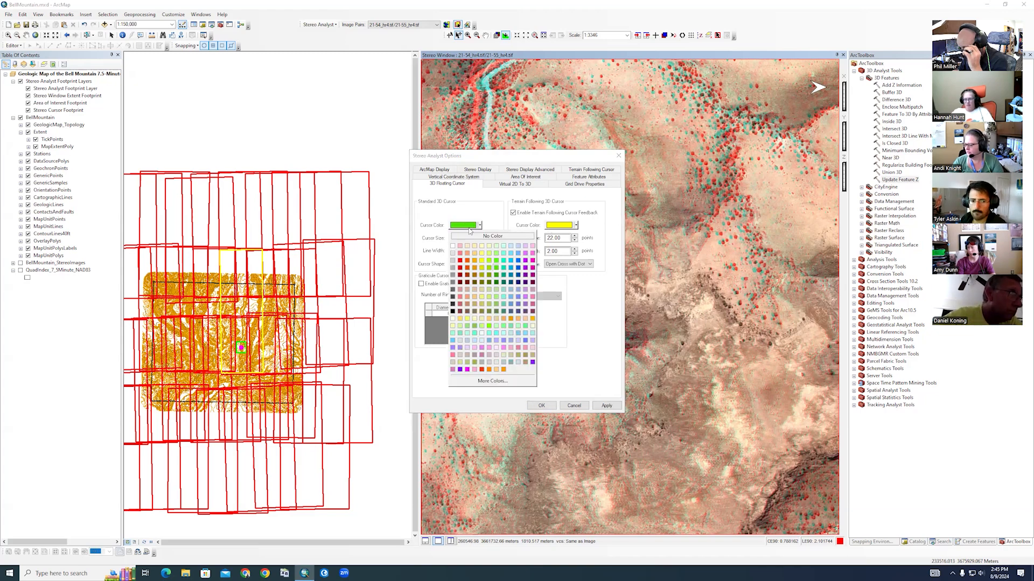
{"action": "left_click", "coordinate": [480, 261]}
{"action": "left_click", "coordinate": [576, 225]}
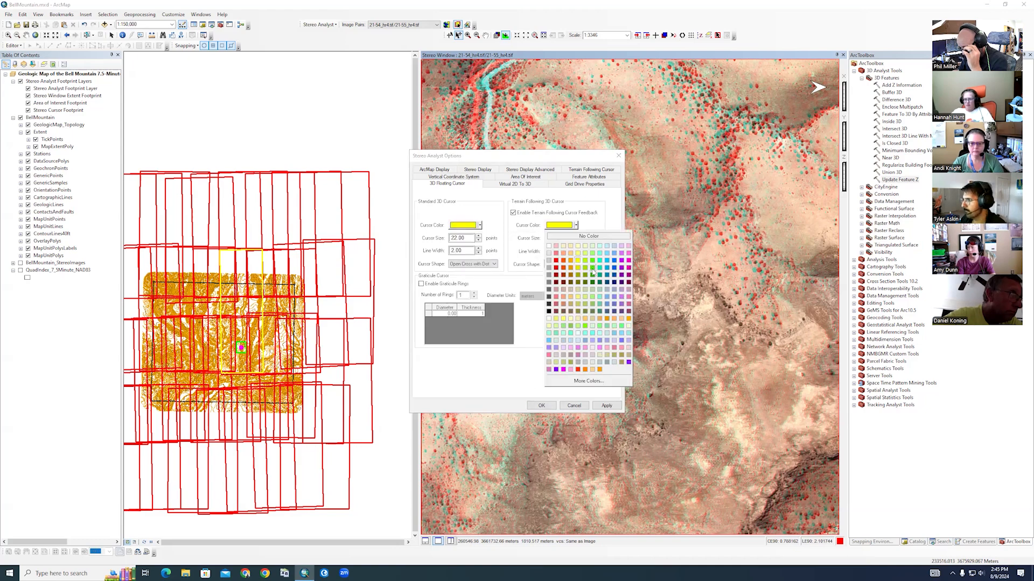
{"action": "left_click", "coordinate": [592, 270]}
{"action": "left_click", "coordinate": [541, 405]}
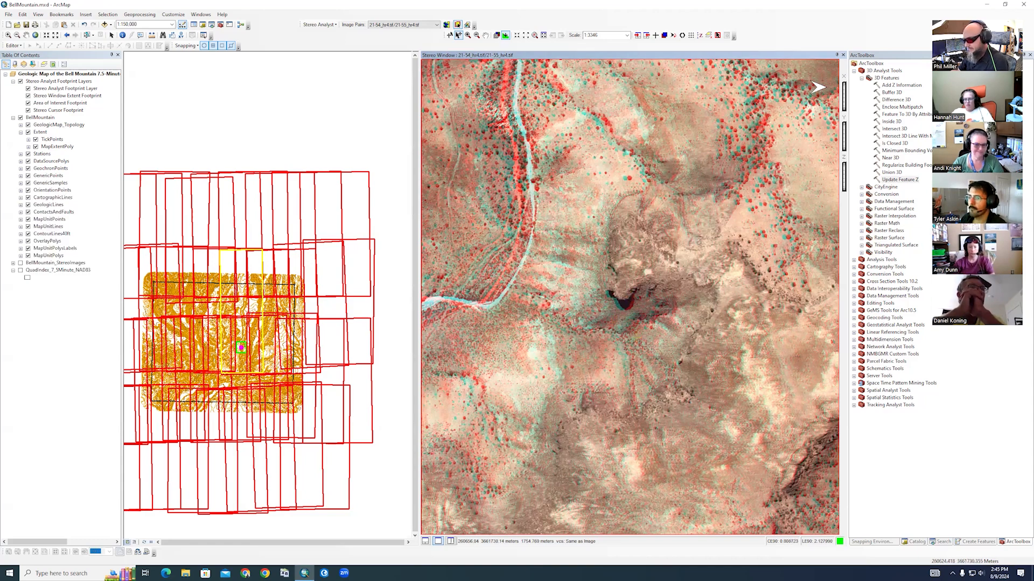
Zoom the map to the stereo window's extent, and review the Virtual 2D To 3D and Grid Drive Properties options.
{"action": "left_click", "coordinate": [467, 25]}
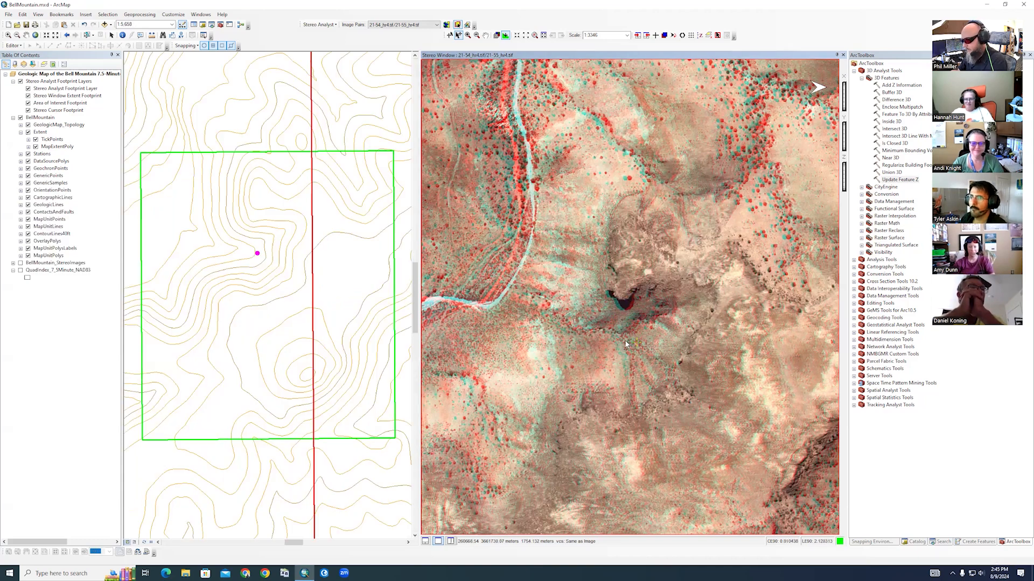
{"action": "left_click", "coordinate": [319, 25]}
{"action": "left_click", "coordinate": [329, 100]}
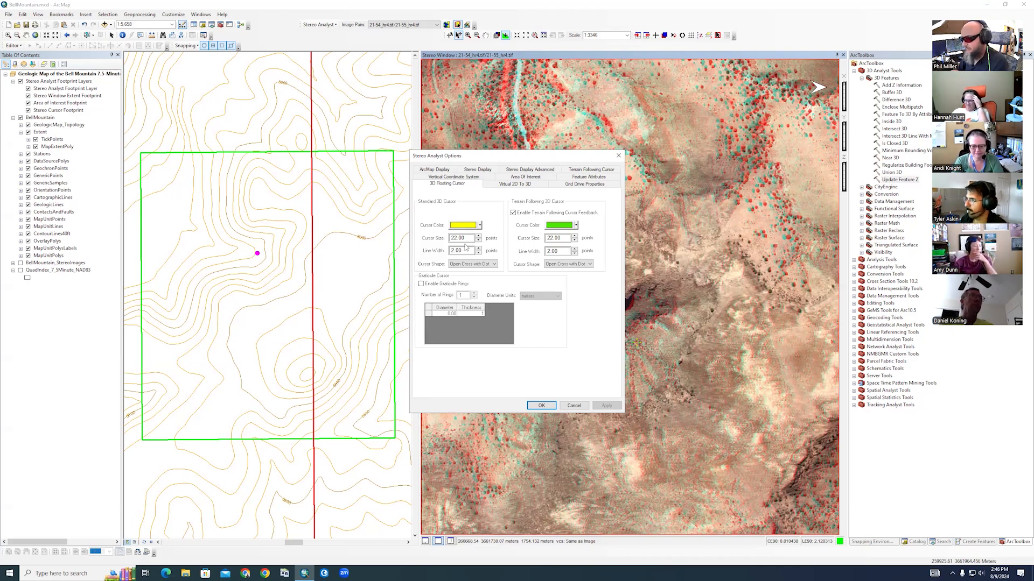
{"action": "left_click", "coordinate": [518, 184]}
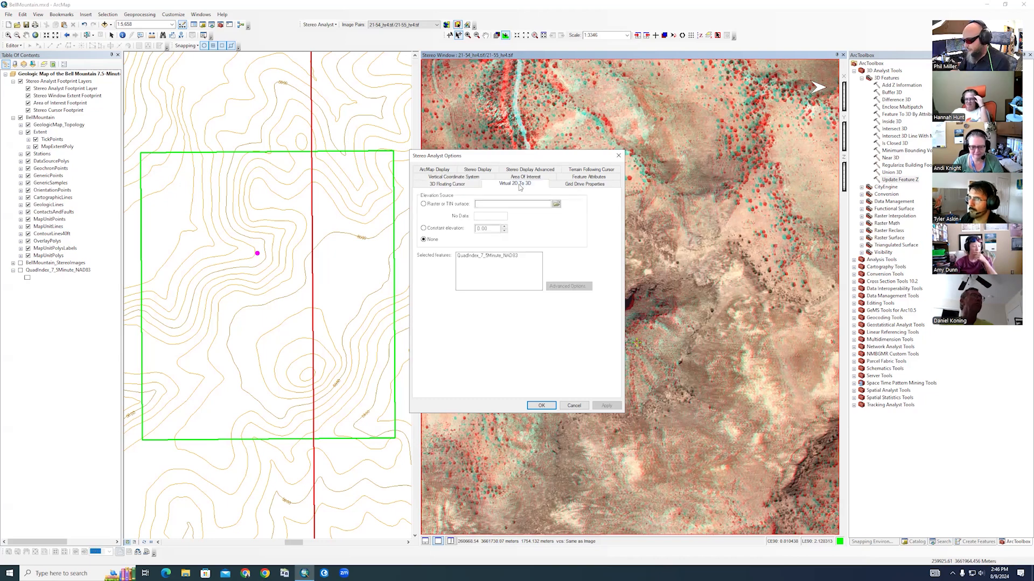
{"action": "left_click", "coordinate": [564, 187]}
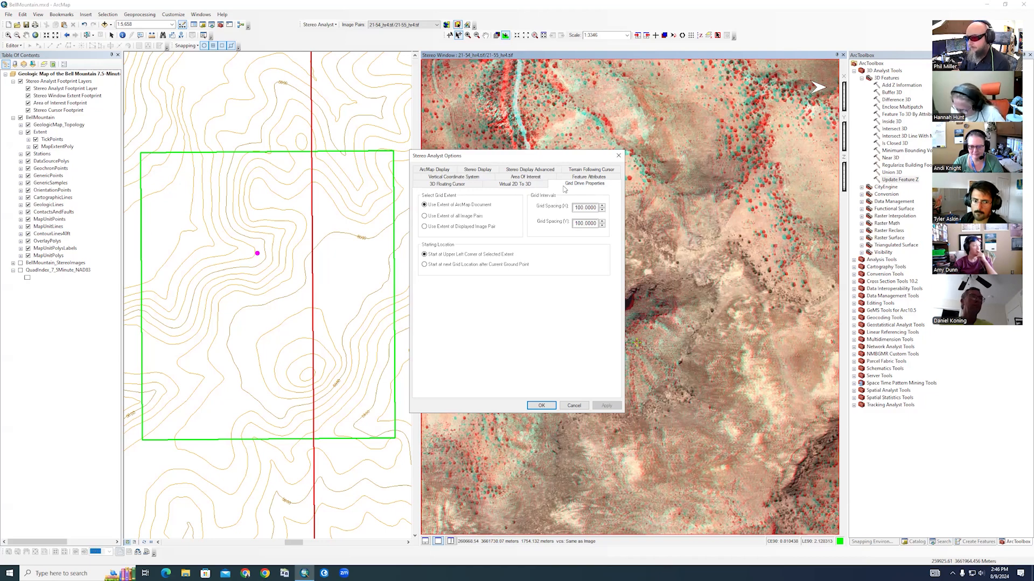
{"action": "left_click", "coordinate": [542, 406]}
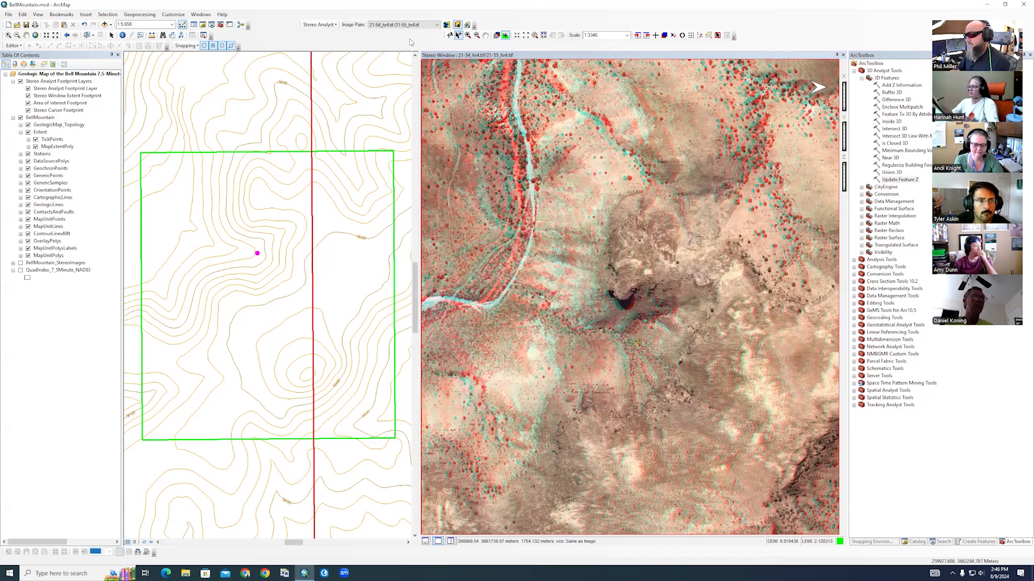
Show the Stereo Enhancement toolbar and toggle its histogram adjustment on both images in the stereo window.
{"action": "right_click", "coordinate": [410, 42]}
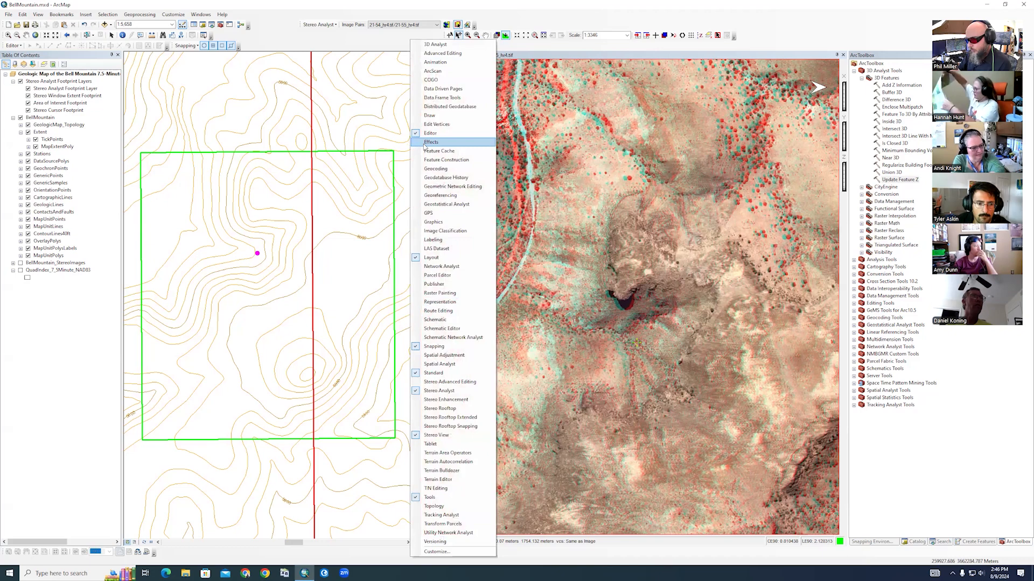
{"action": "left_click", "coordinate": [456, 403]}
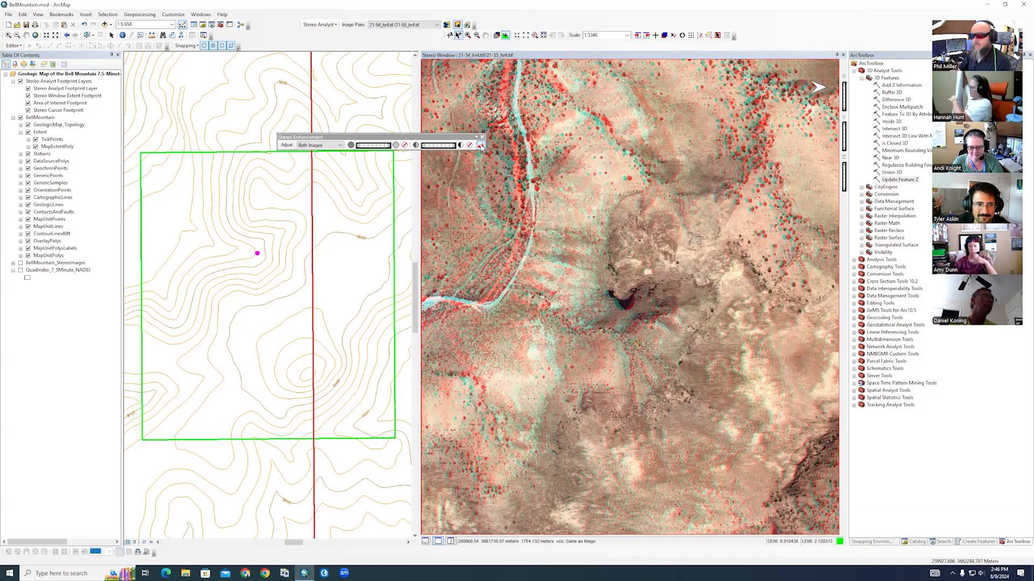
{"action": "left_click", "coordinate": [481, 146]}
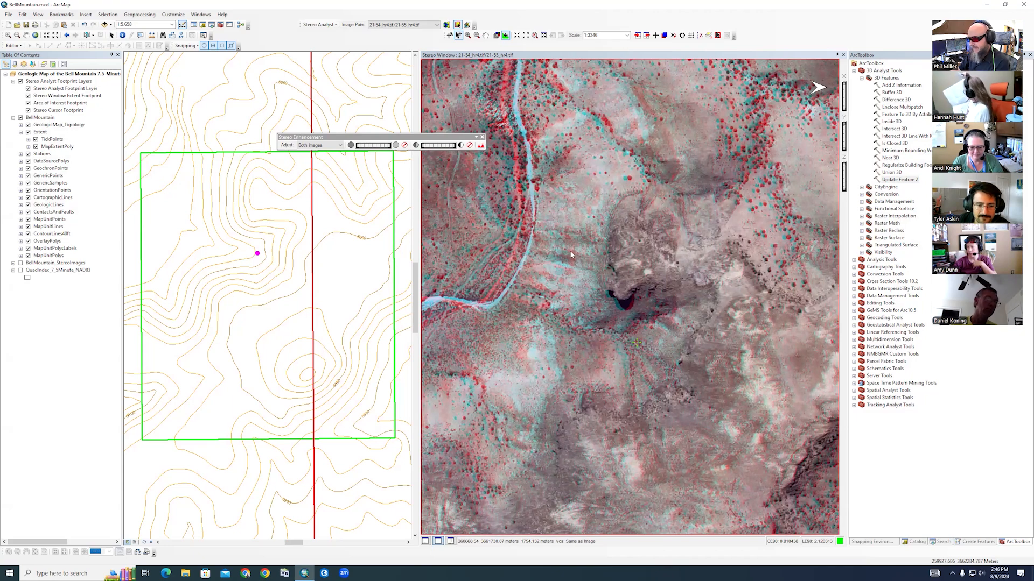
{"action": "left_click", "coordinate": [480, 146]}
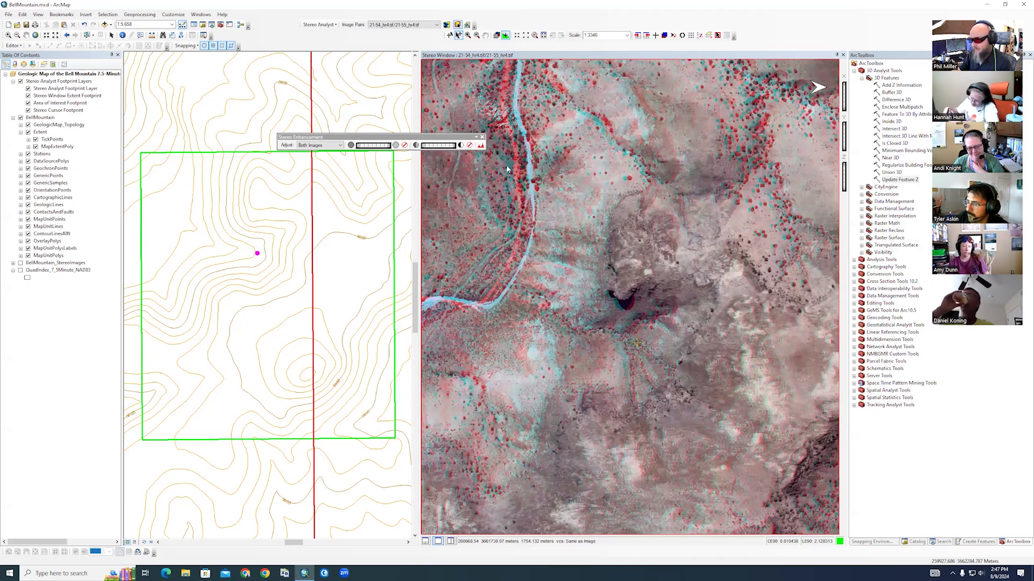
{"action": "left_click", "coordinate": [481, 146]}
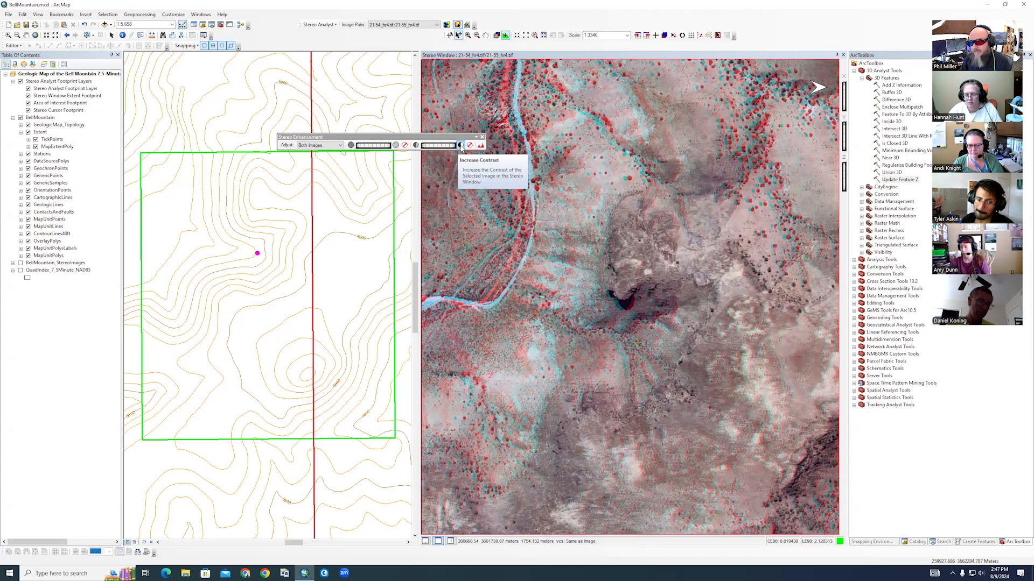
Try the contrast and brightness adjustments on both images in the stereo window, and reset the contrast.
{"action": "left_click", "coordinate": [462, 147]}
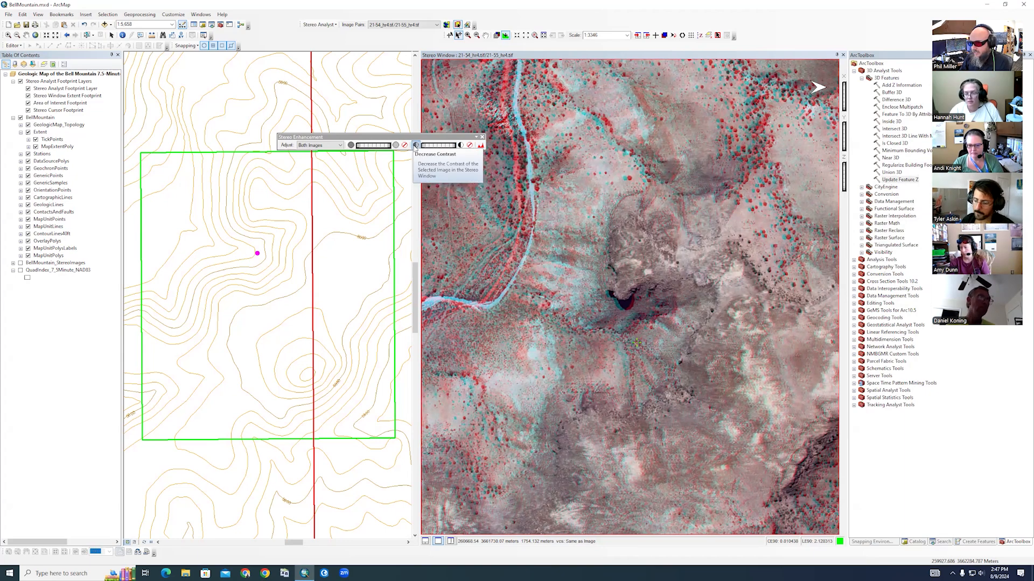
{"action": "left_click", "coordinate": [469, 145]}
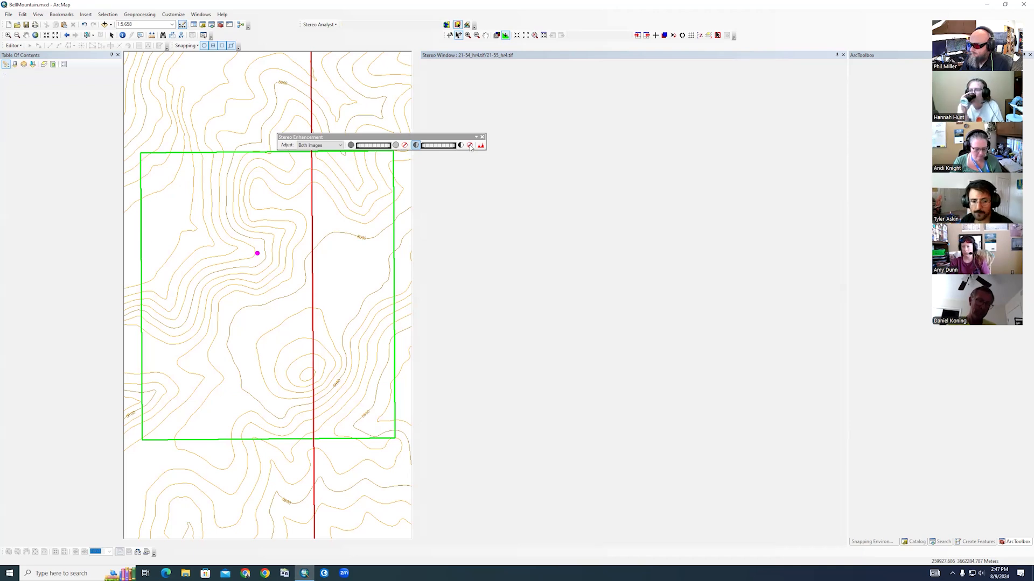
{"action": "left_click", "coordinate": [470, 146]}
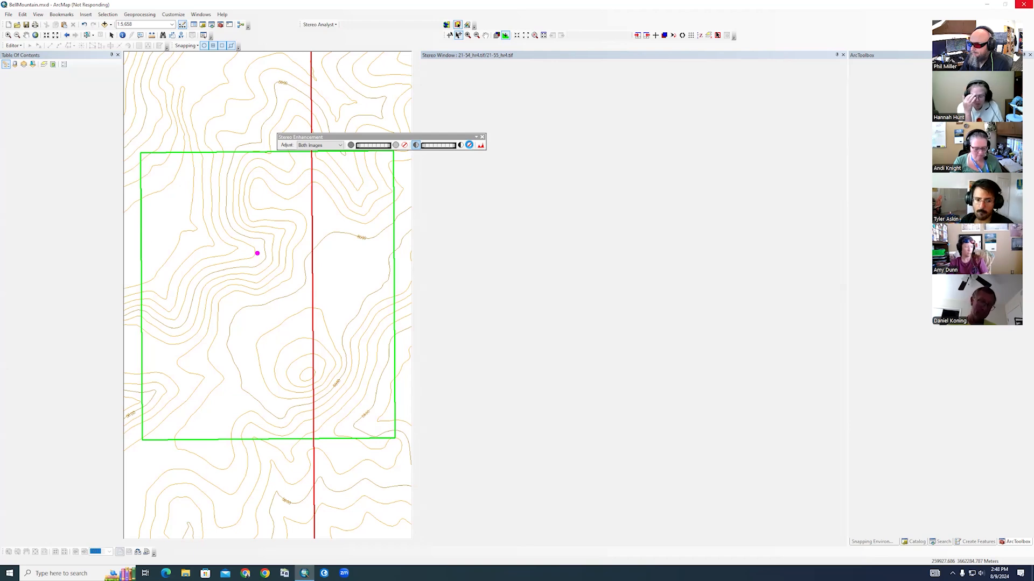
{"action": "left_click", "coordinate": [470, 146]}
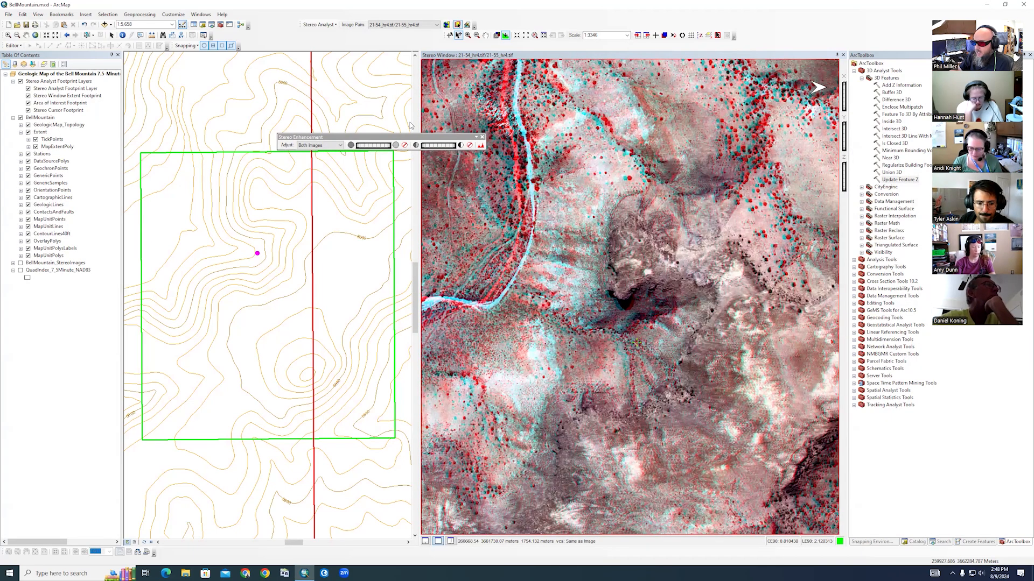
{"action": "left_click", "coordinate": [369, 146]}
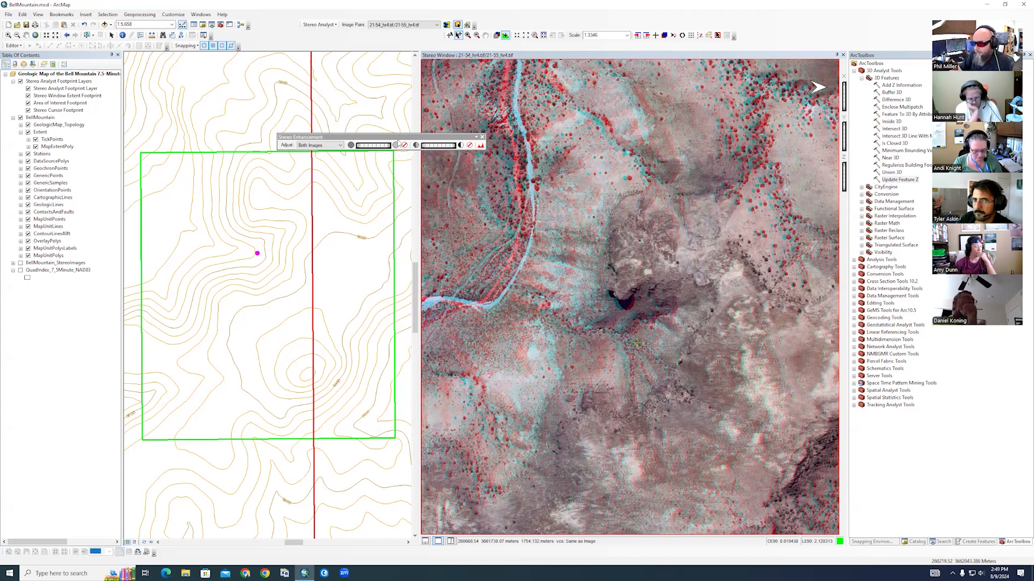
Dock the floating Stereo Enhancement toolbar beside the Stereo View toolbar.
{"action": "left_click_drag", "start_coordinate": [397, 136], "coordinate": [775, 36]}
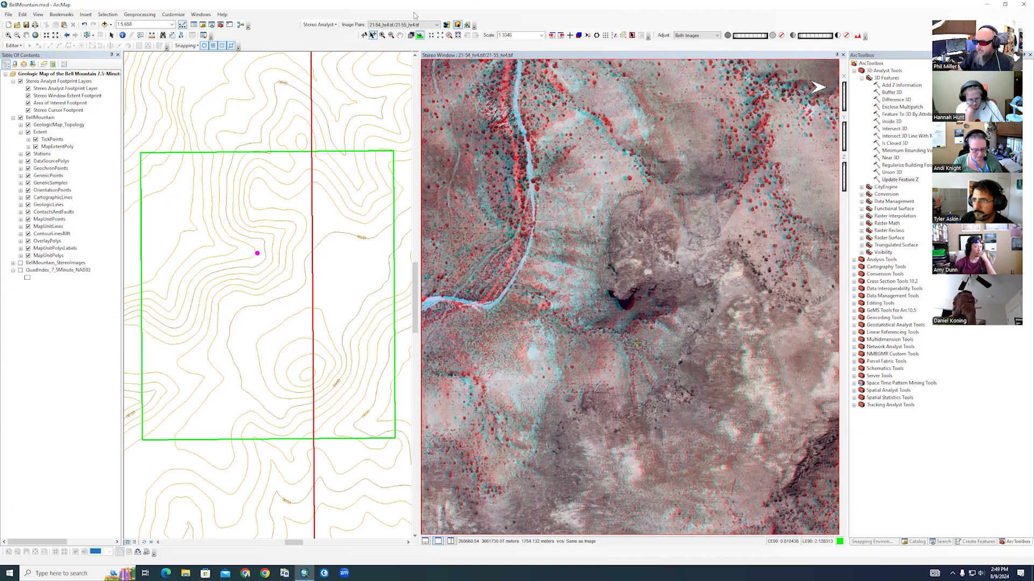
Show the Stereo Advanced Editing toolbar briefly, close it, and review the list of available stereo toolbars.
{"action": "right_click", "coordinate": [306, 37]}
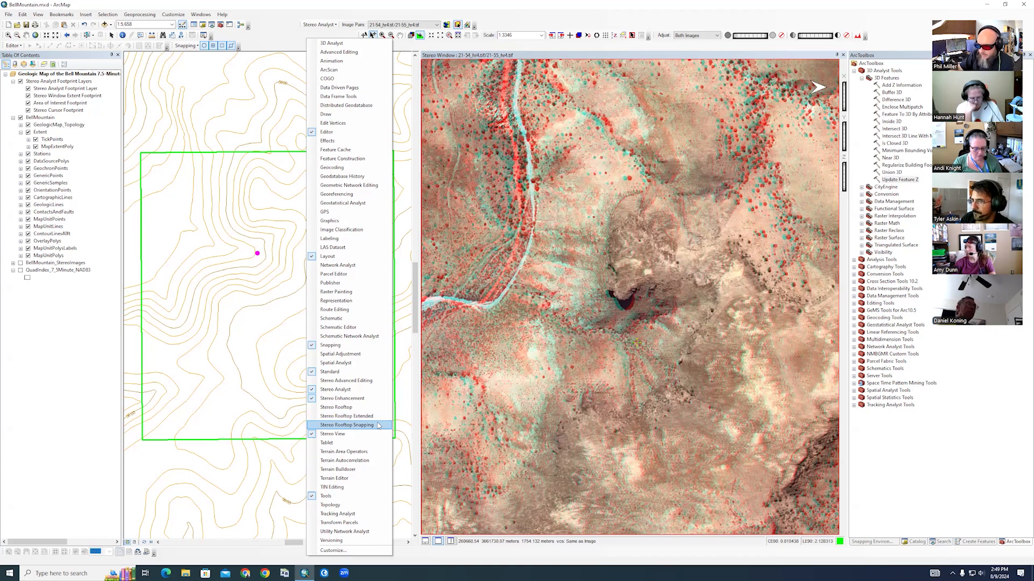
{"action": "left_click", "coordinate": [360, 381]}
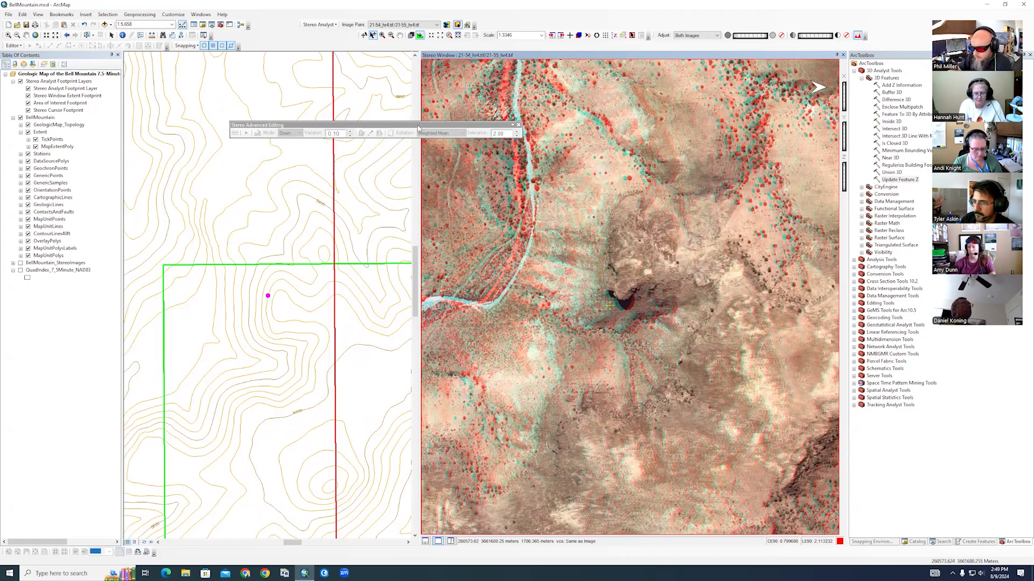
{"action": "left_click", "coordinate": [518, 125]}
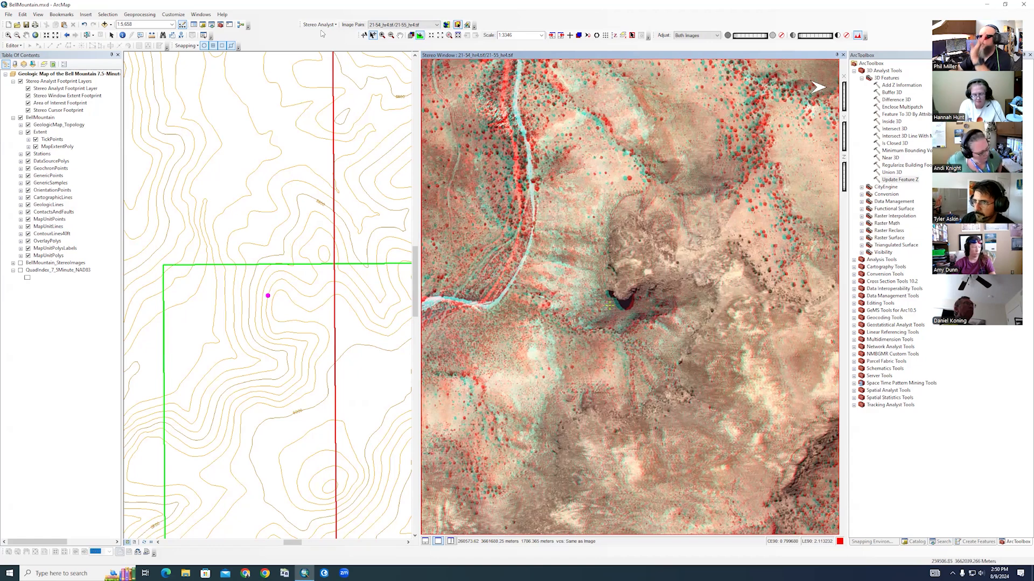
{"action": "right_click", "coordinate": [737, 47]}
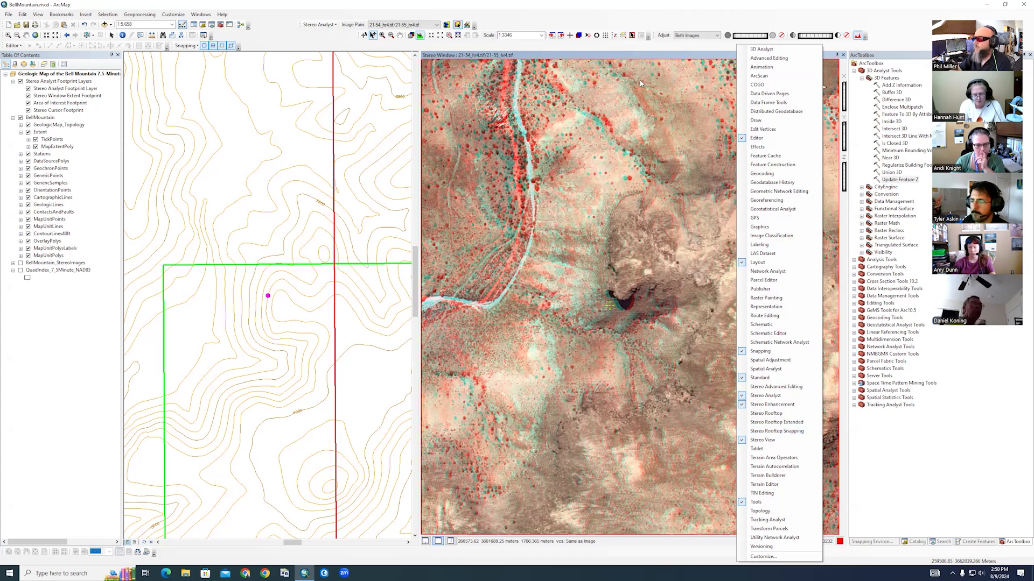
{"action": "left_click", "coordinate": [636, 4]}
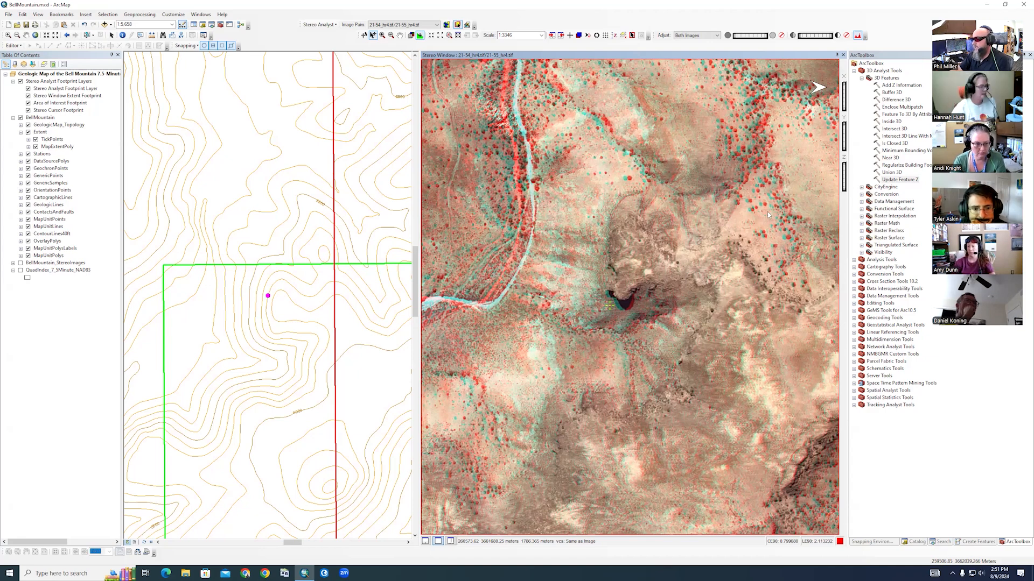
Open the Update Feature Z tool and review its interpolation method choices, leaving the method at LINEAR.
{"action": "double_click", "coordinate": [898, 179]}
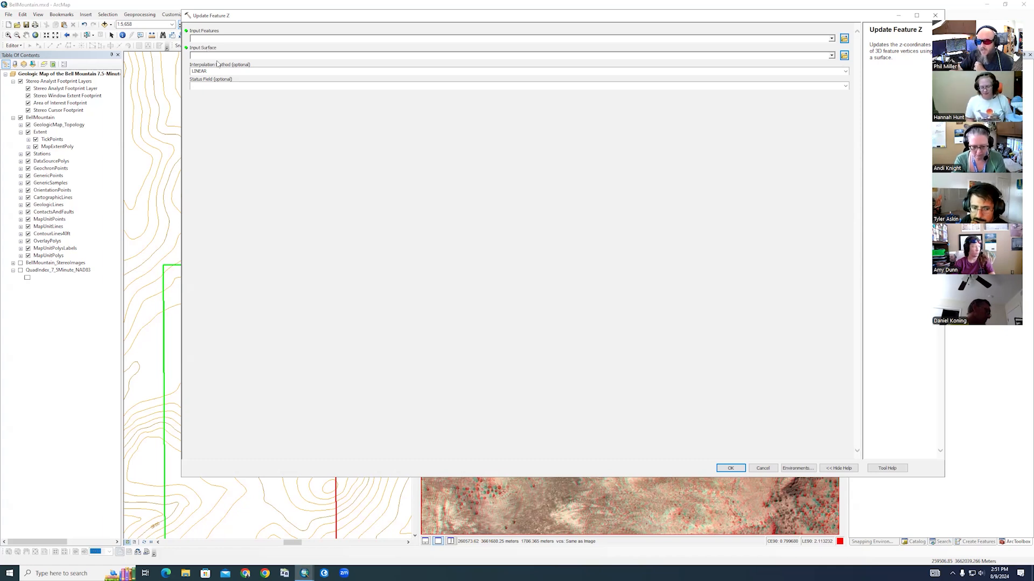
{"action": "left_click", "coordinate": [219, 71]}
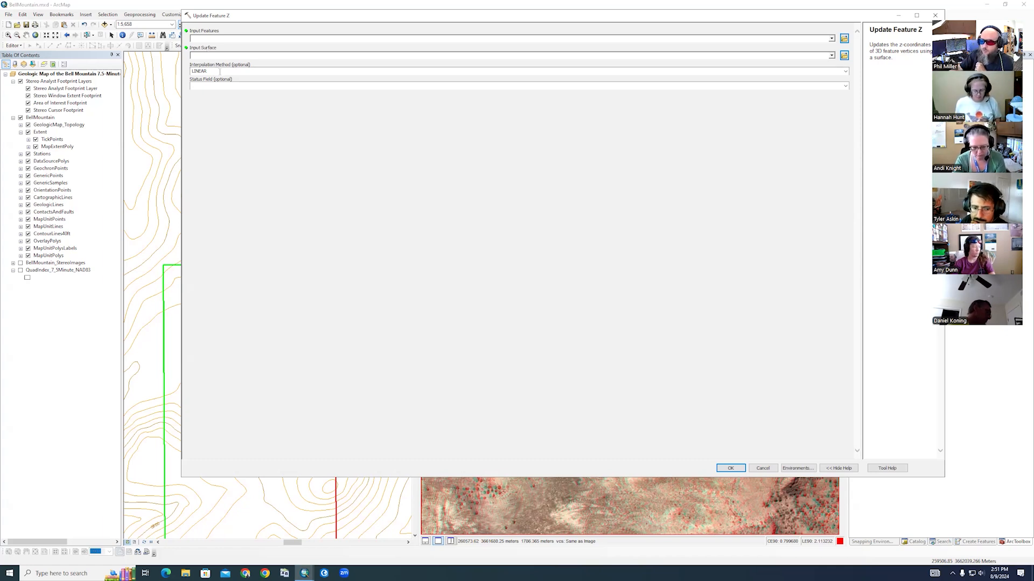
{"action": "left_click", "coordinate": [845, 71]}
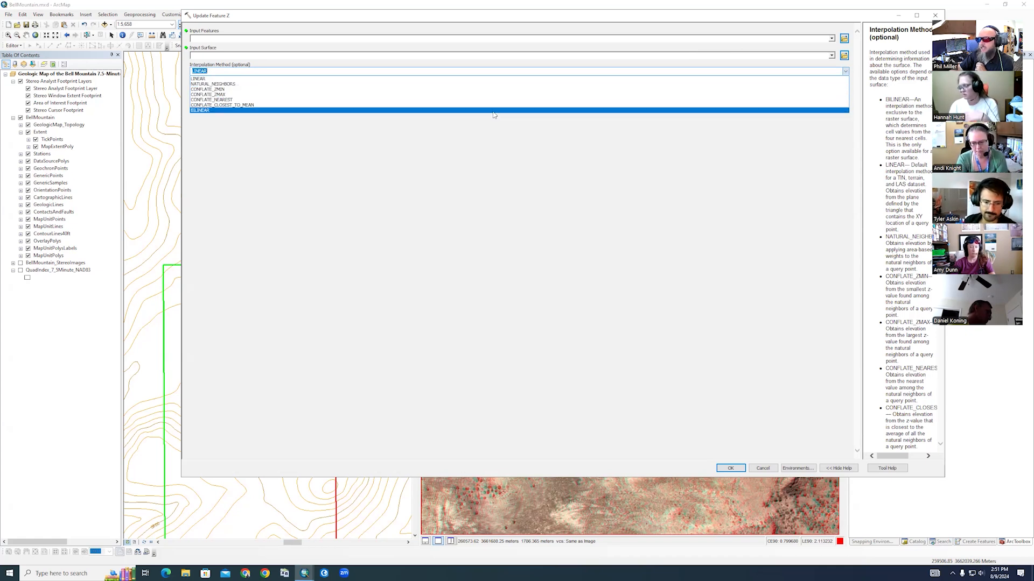
{"action": "left_click", "coordinate": [489, 157]}
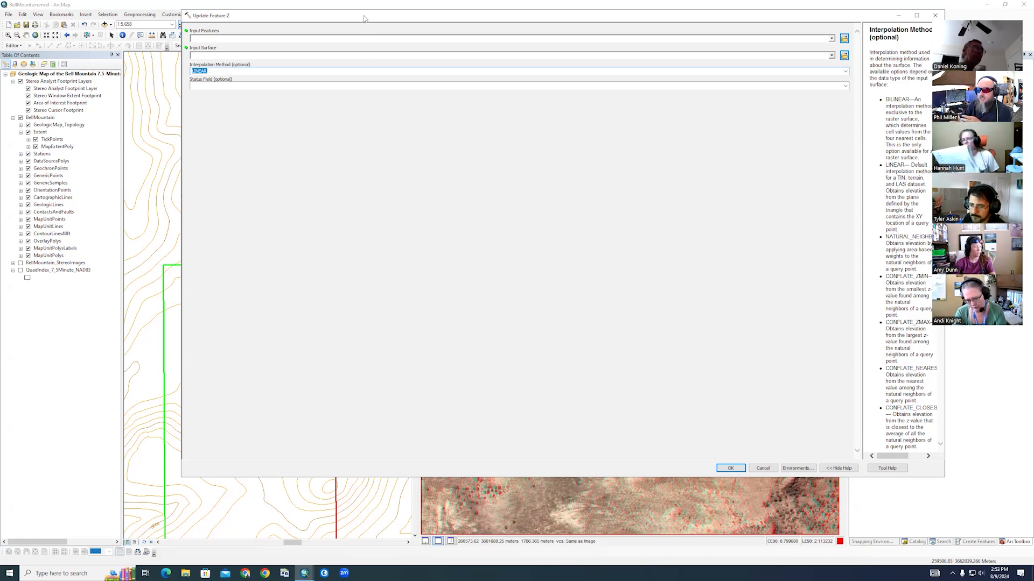
{"action": "left_click_drag", "start_coordinate": [364, 18], "coordinate": [333, 62]}
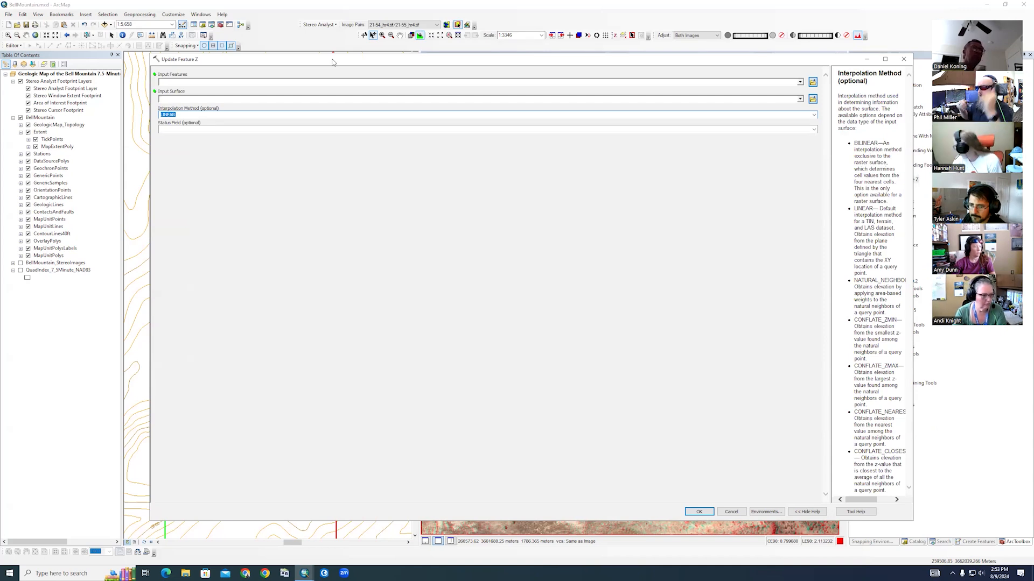
{"action": "left_click", "coordinate": [587, 47]}
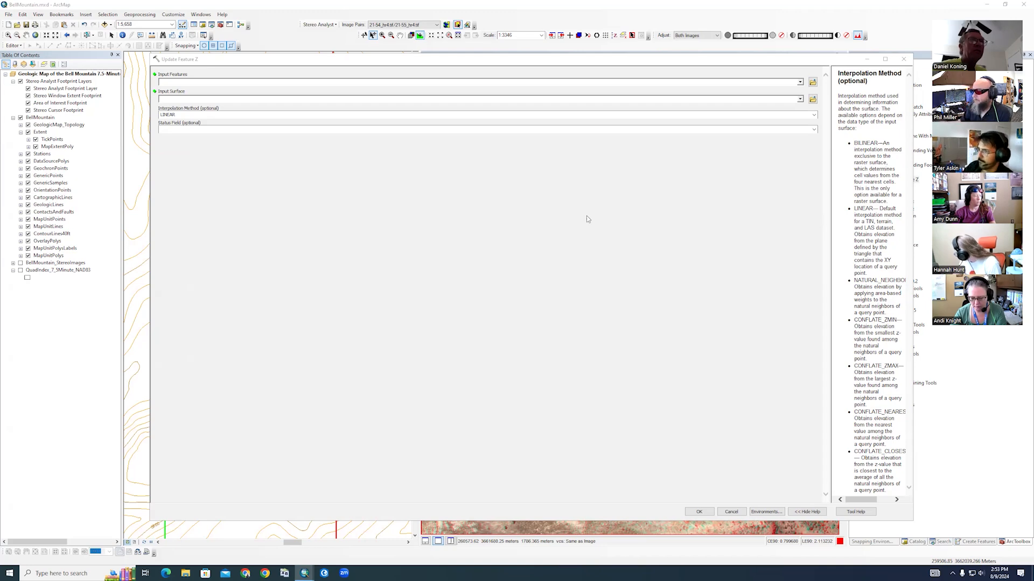
{"action": "left_click_drag", "start_coordinate": [617, 58], "coordinate": [588, 63]}
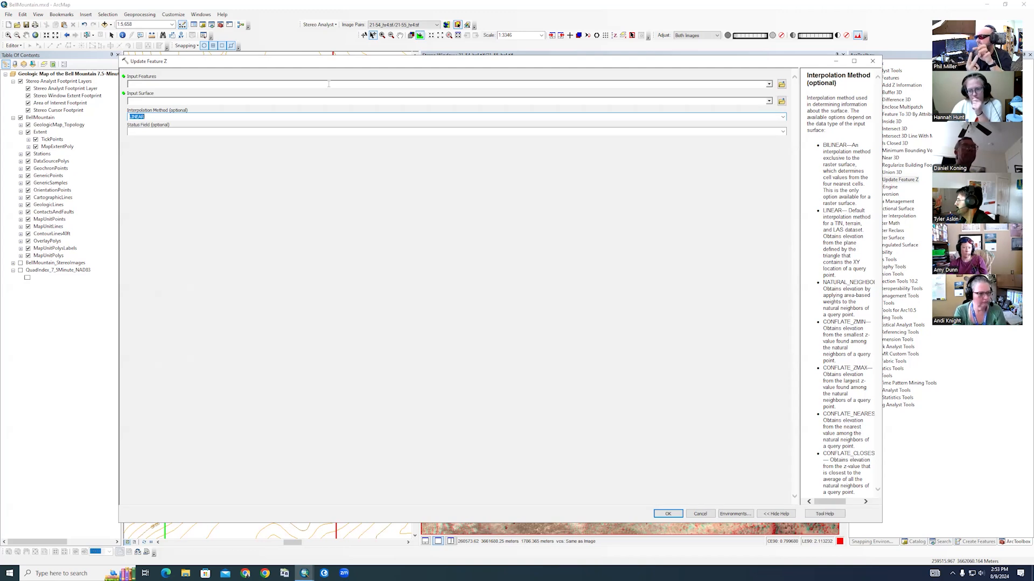
Read the help for the Input Surface parameter of Update Feature Z and reposition the tool's dialog.
{"action": "left_click", "coordinate": [232, 101]}
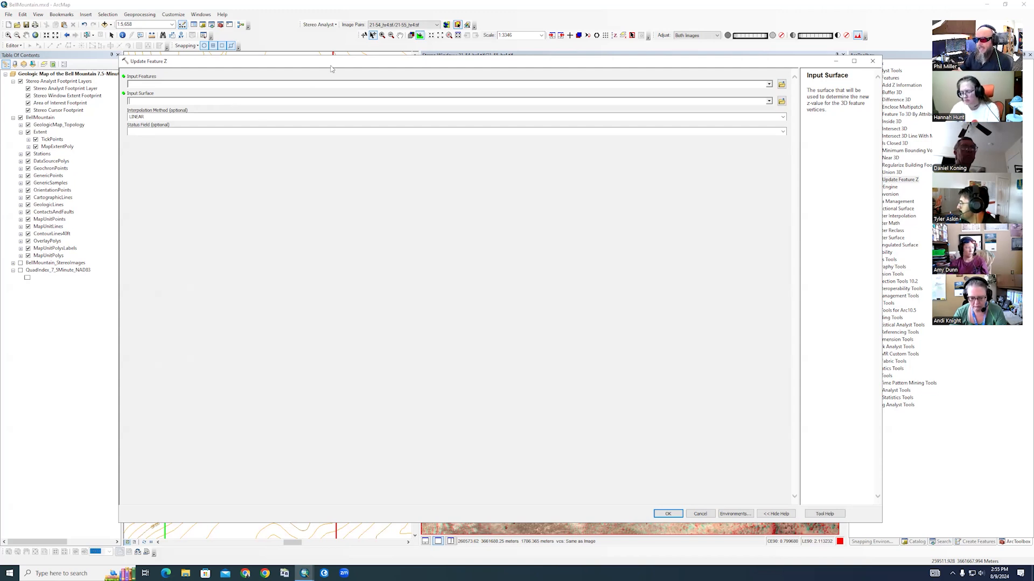
{"action": "left_click_drag", "start_coordinate": [335, 61], "coordinate": [323, 52]}
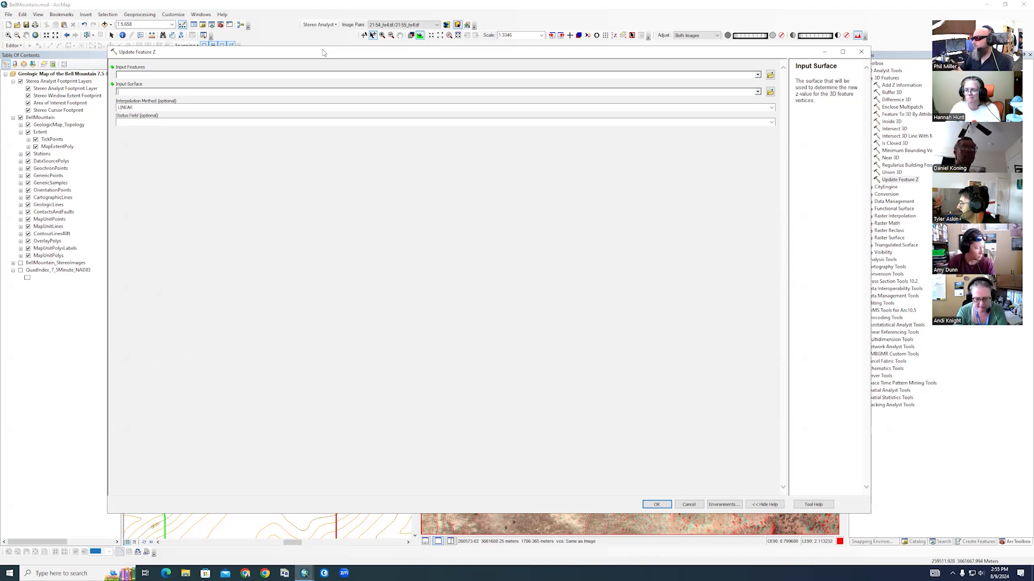
{"action": "left_click_drag", "start_coordinate": [323, 52], "coordinate": [331, 43]}
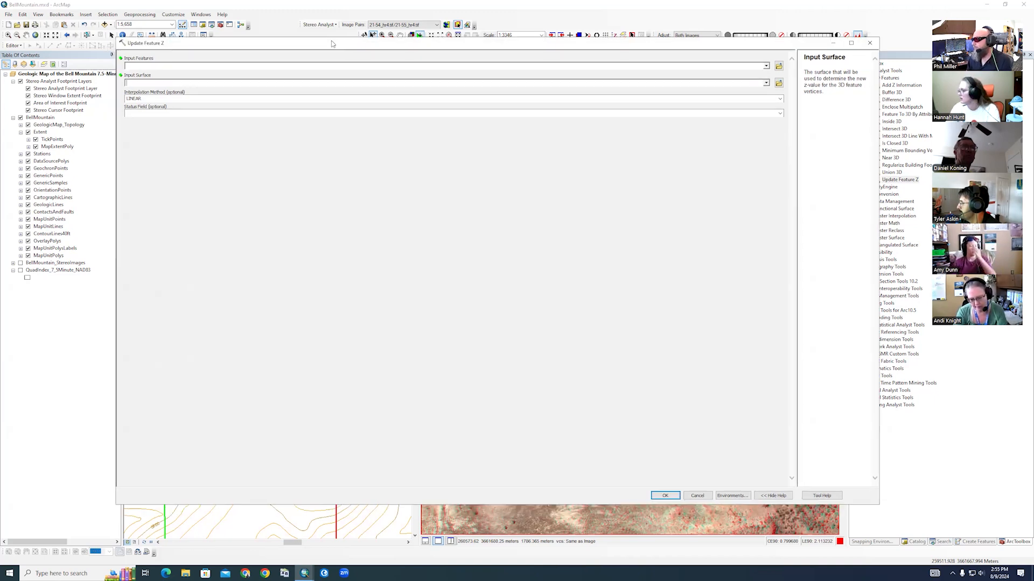